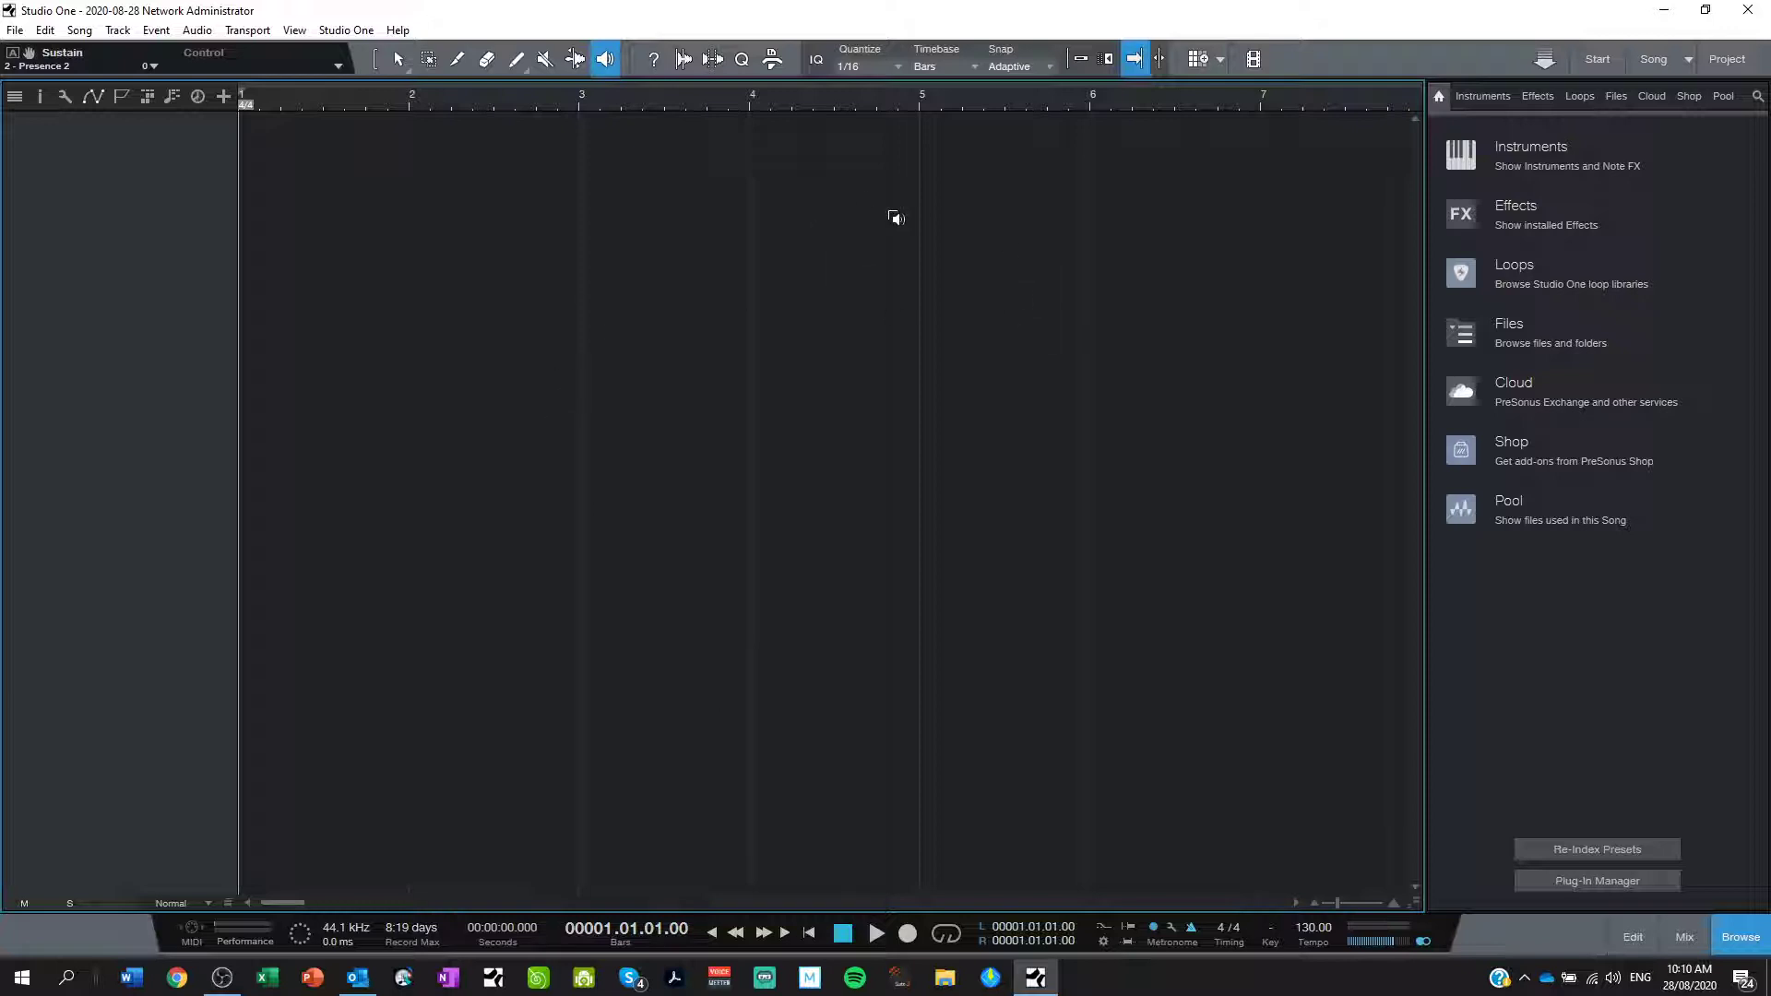
Select the Arrow tool and bring up the Instruments browser.
left_click(397, 59)
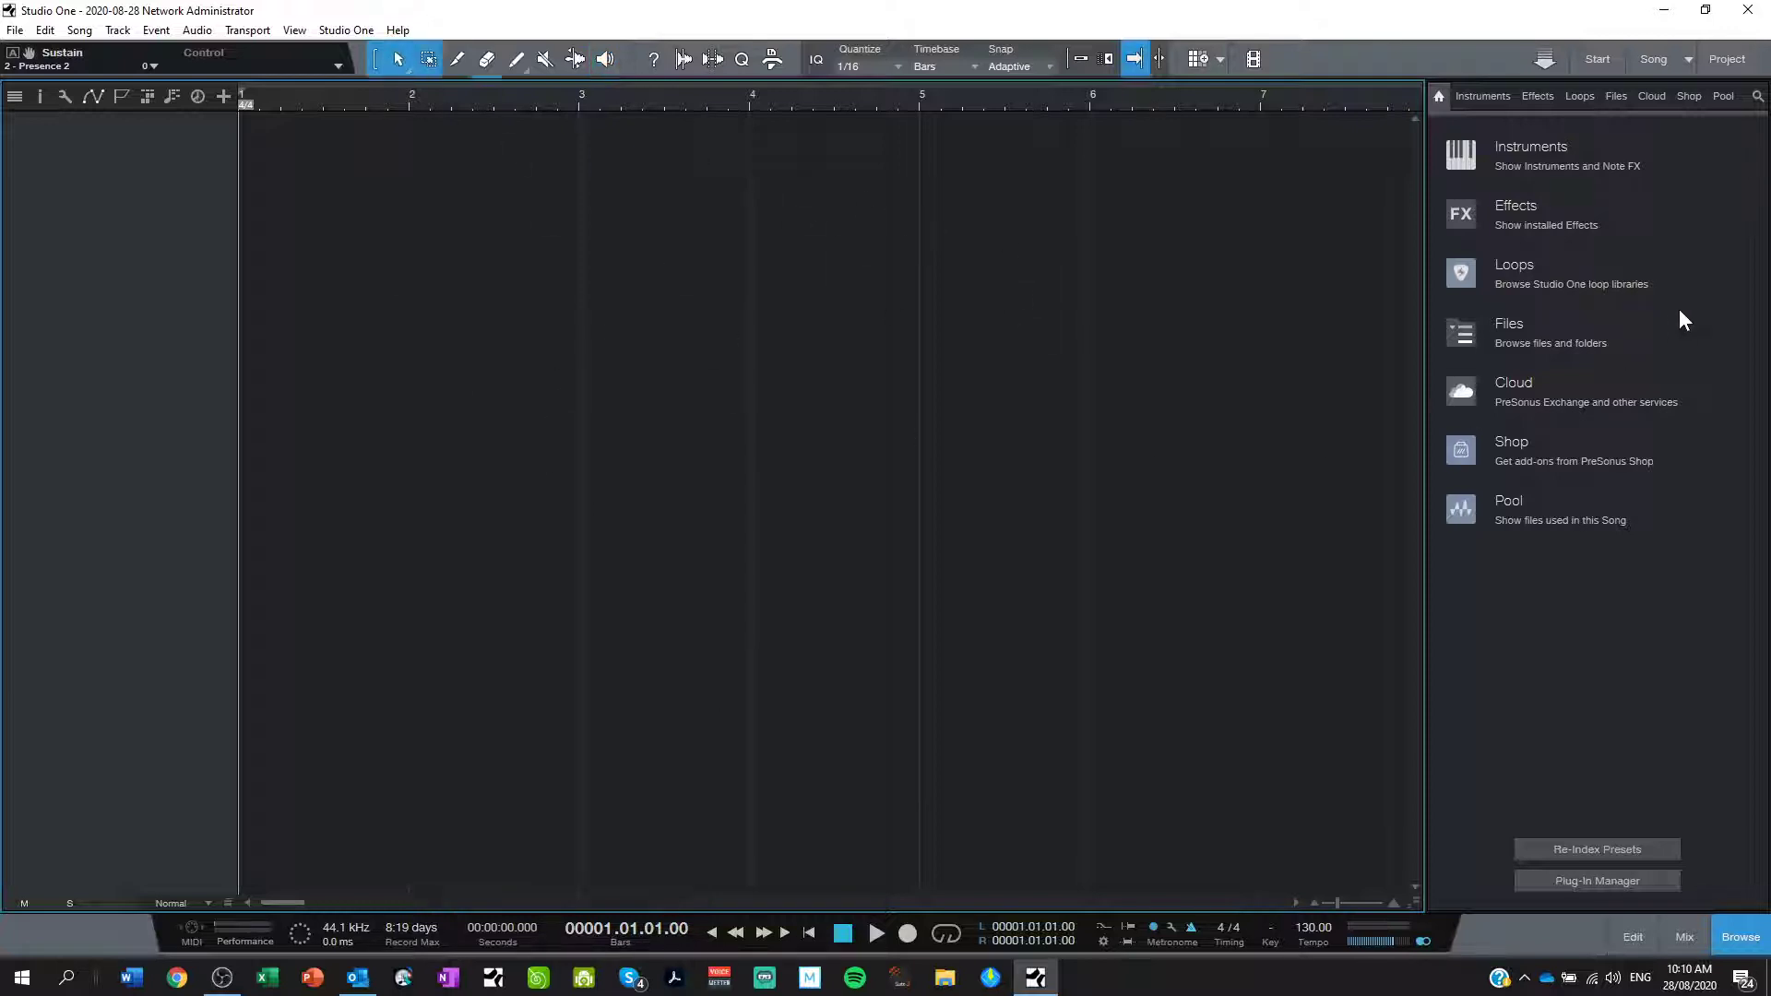
left_click(1527, 148)
left_click(1439, 96)
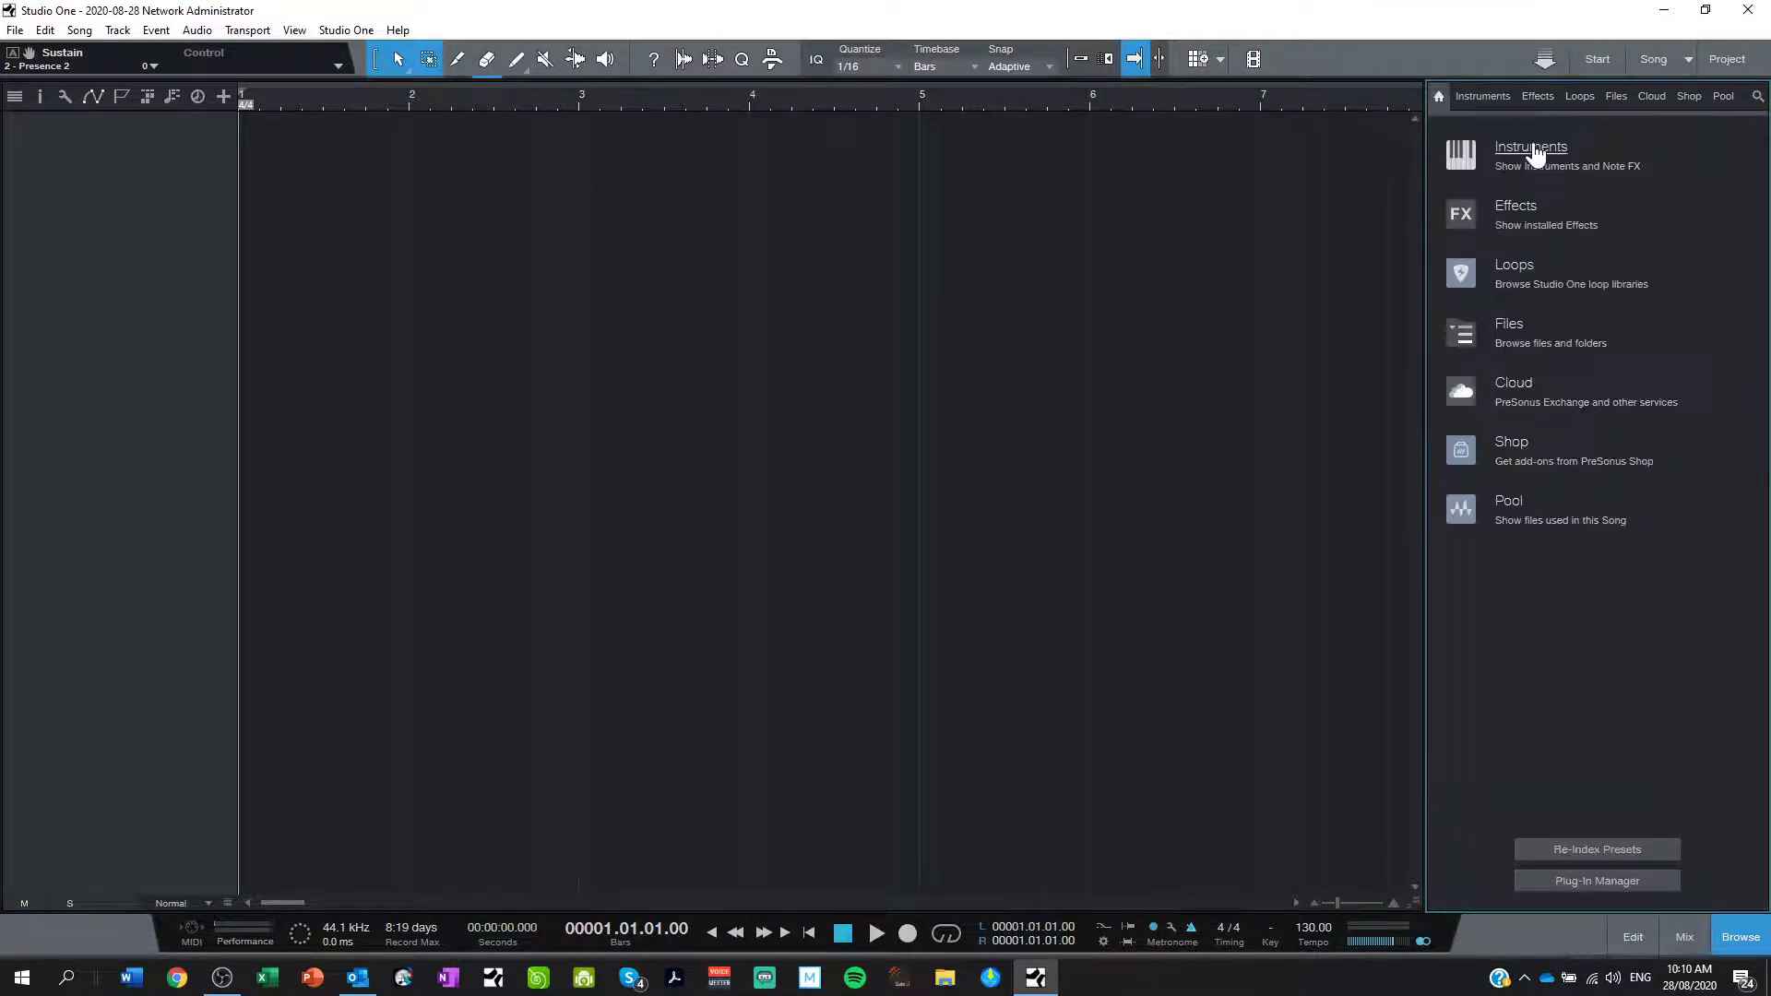
left_click(1440, 102)
left_click(1439, 98)
left_click(1485, 96)
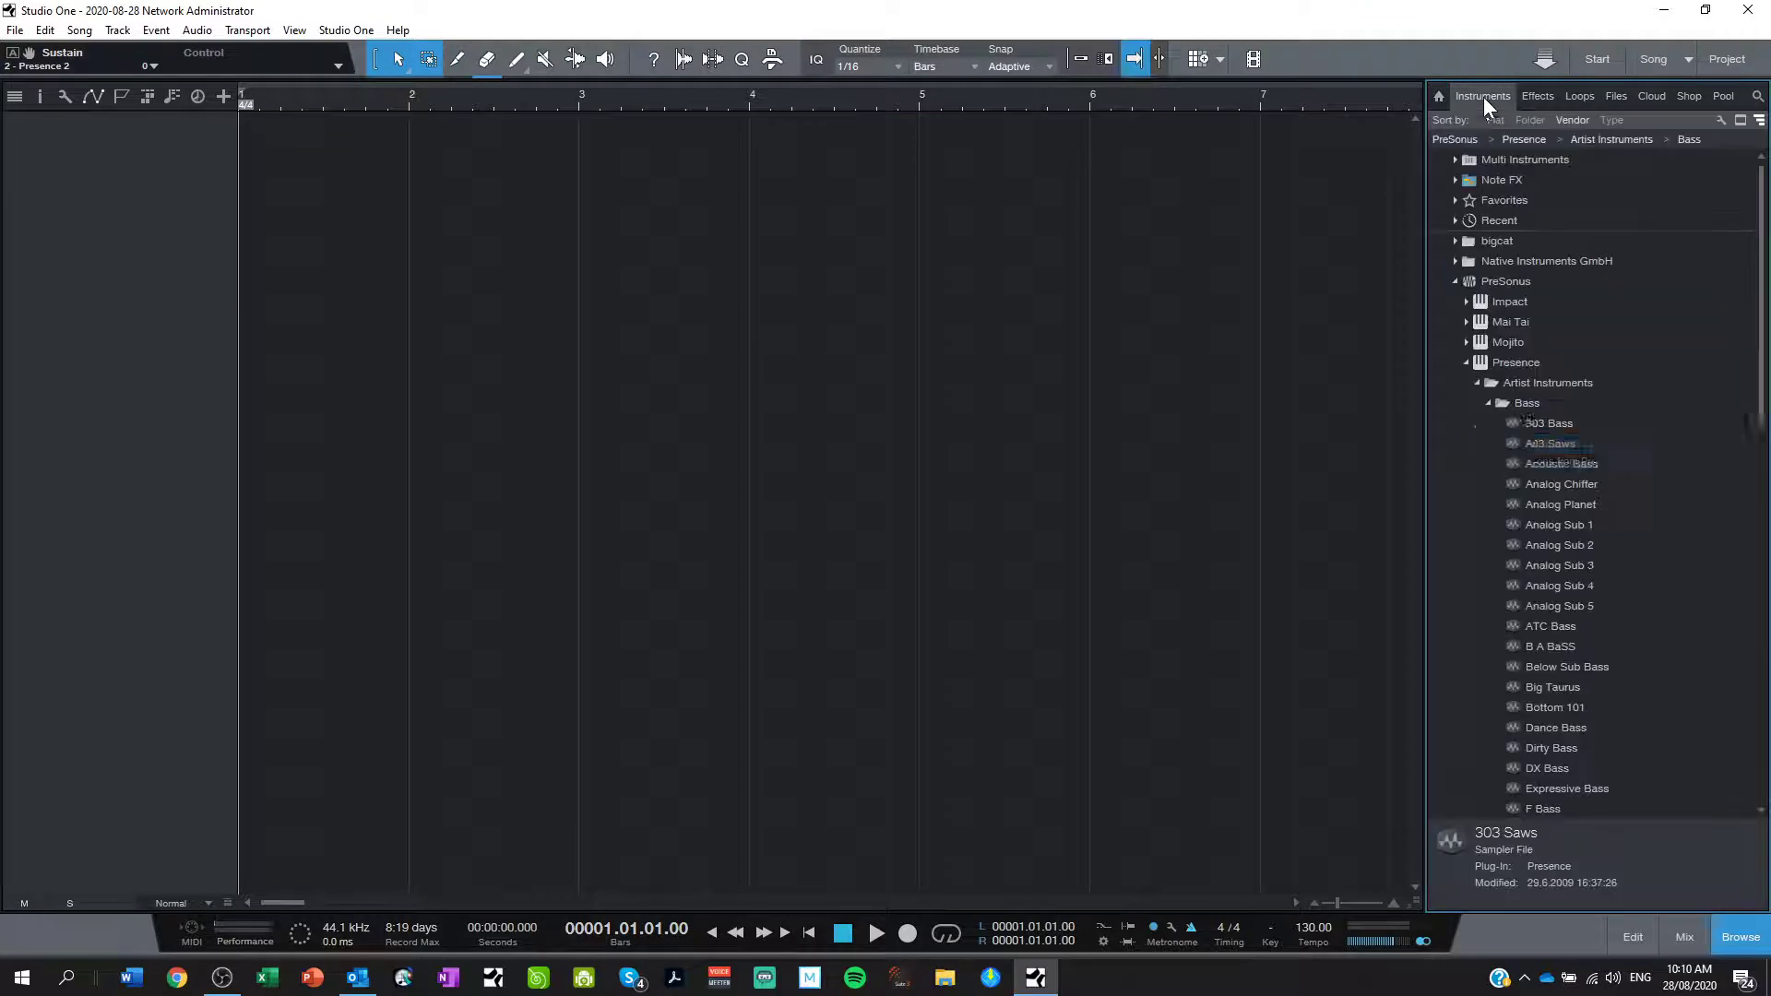
left_click(1438, 97)
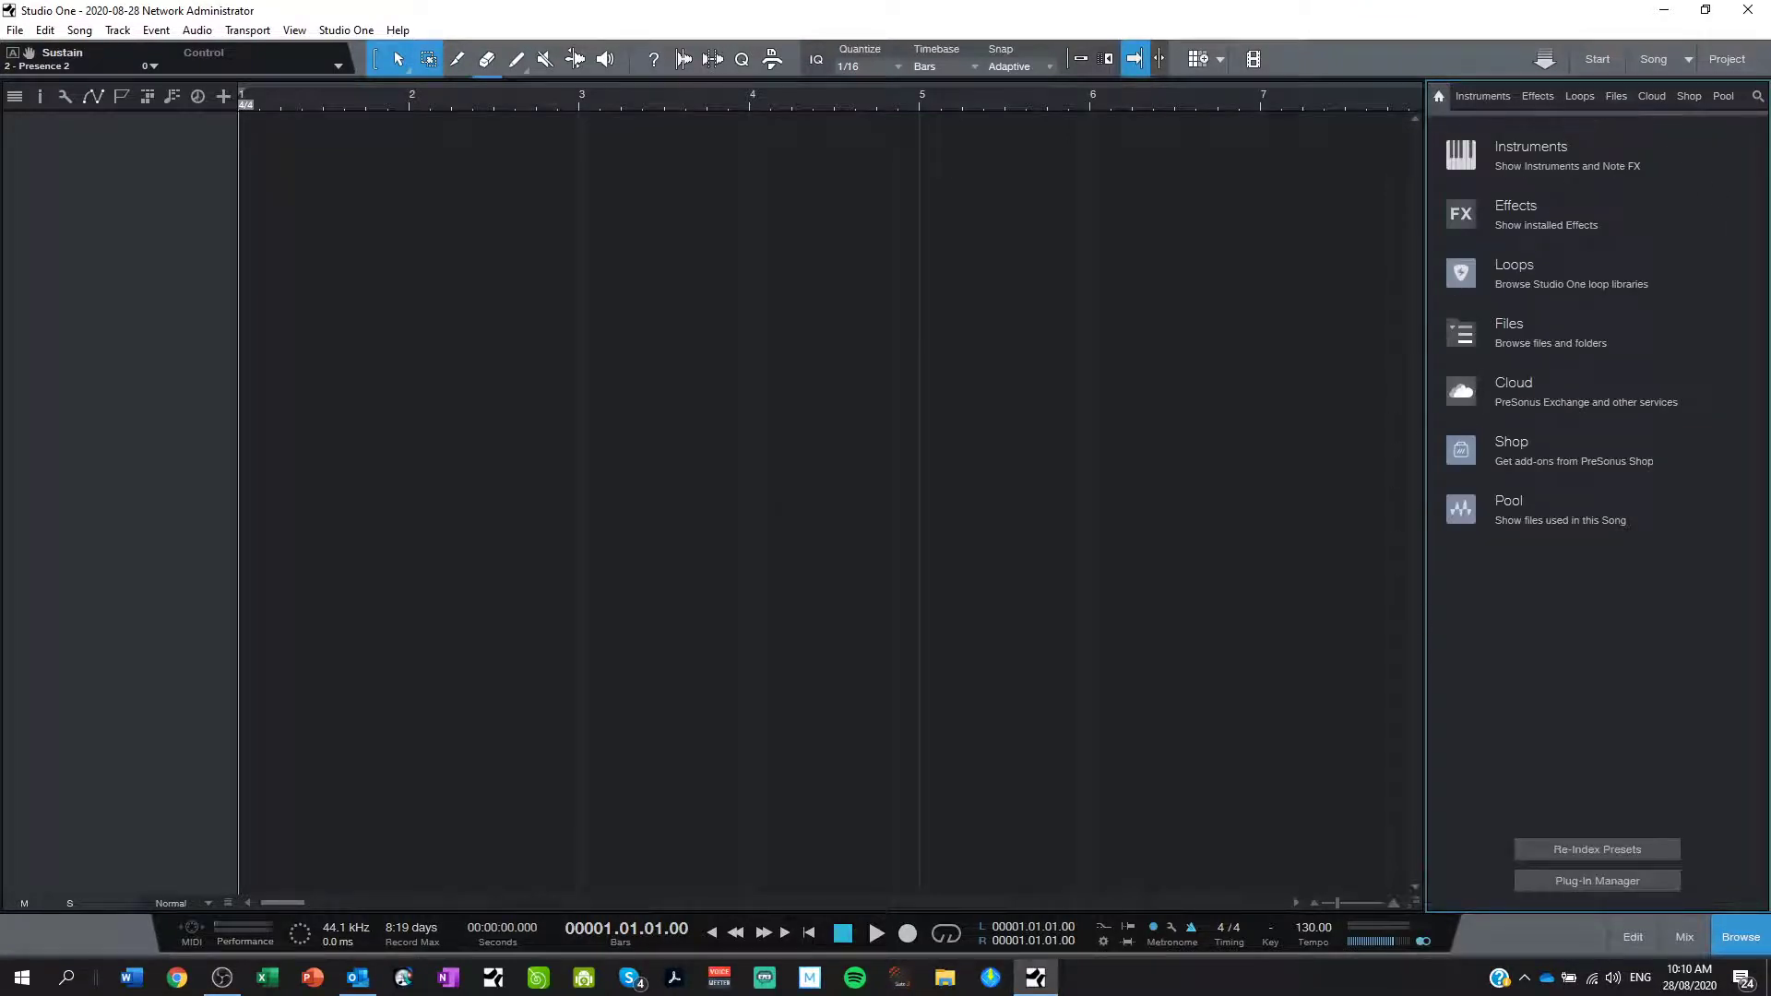
Expand PreSonus › Presence in the instrument tree and select Artist Instruments.
left_click(1737, 939)
left_click(1738, 941)
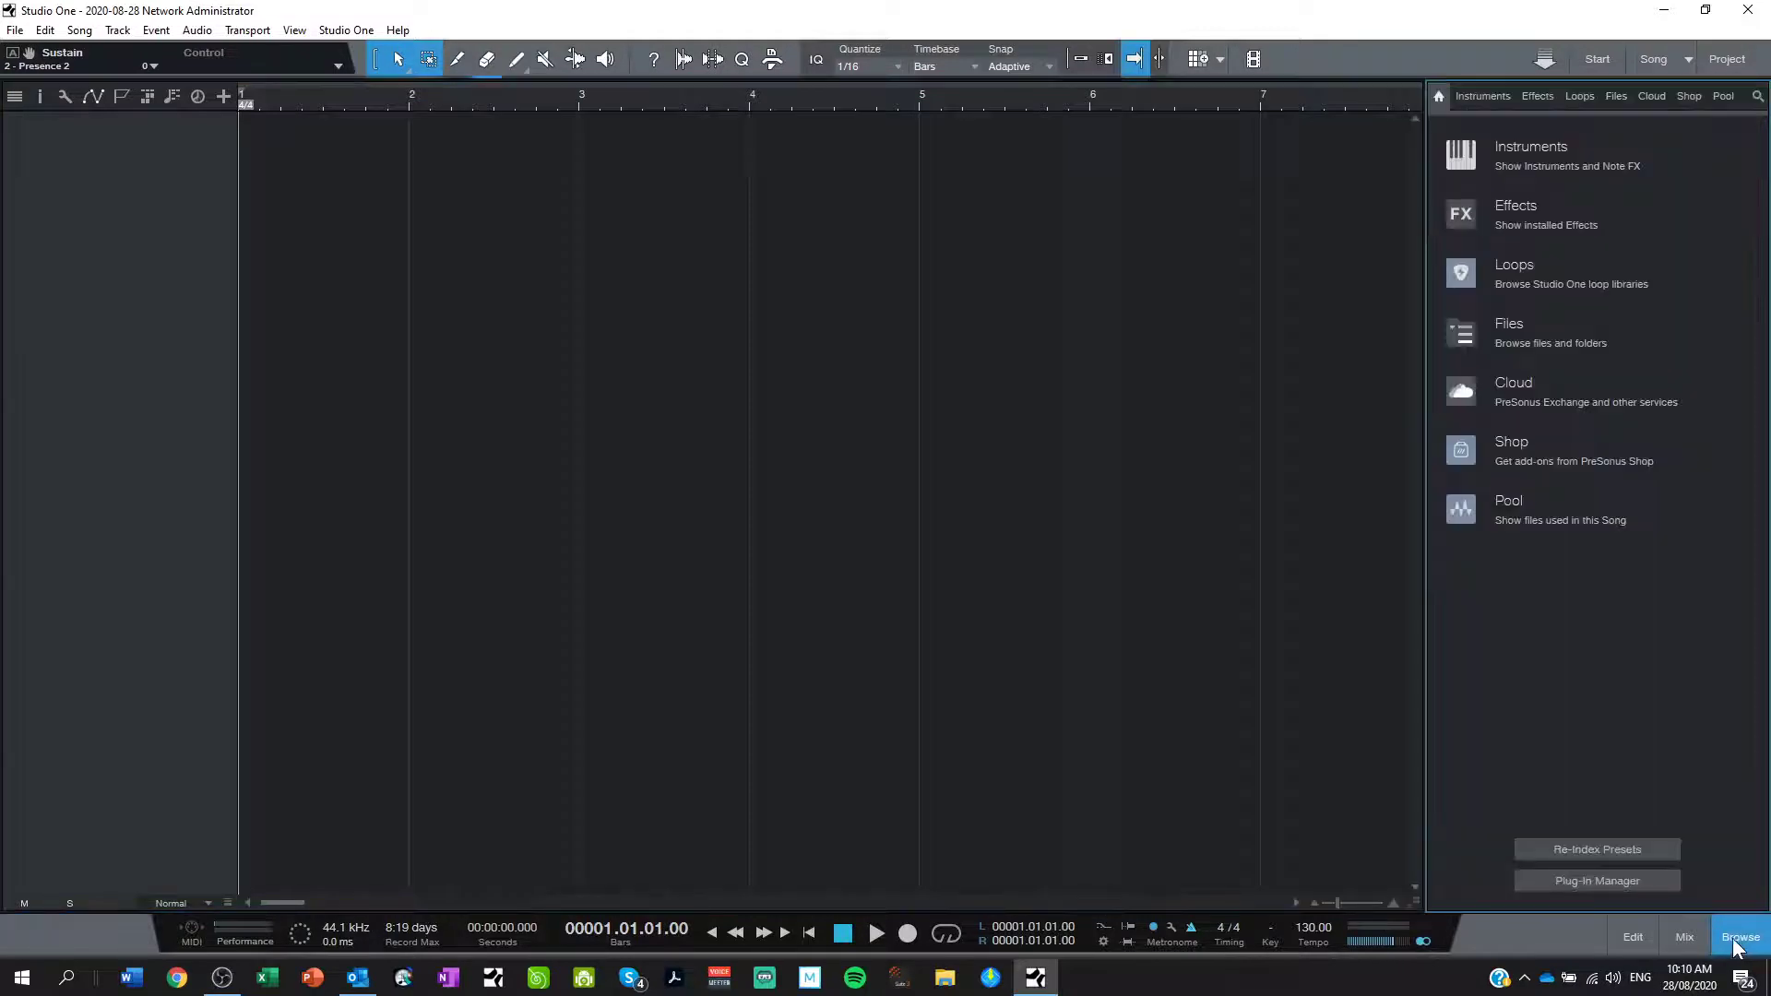
left_click(1478, 96)
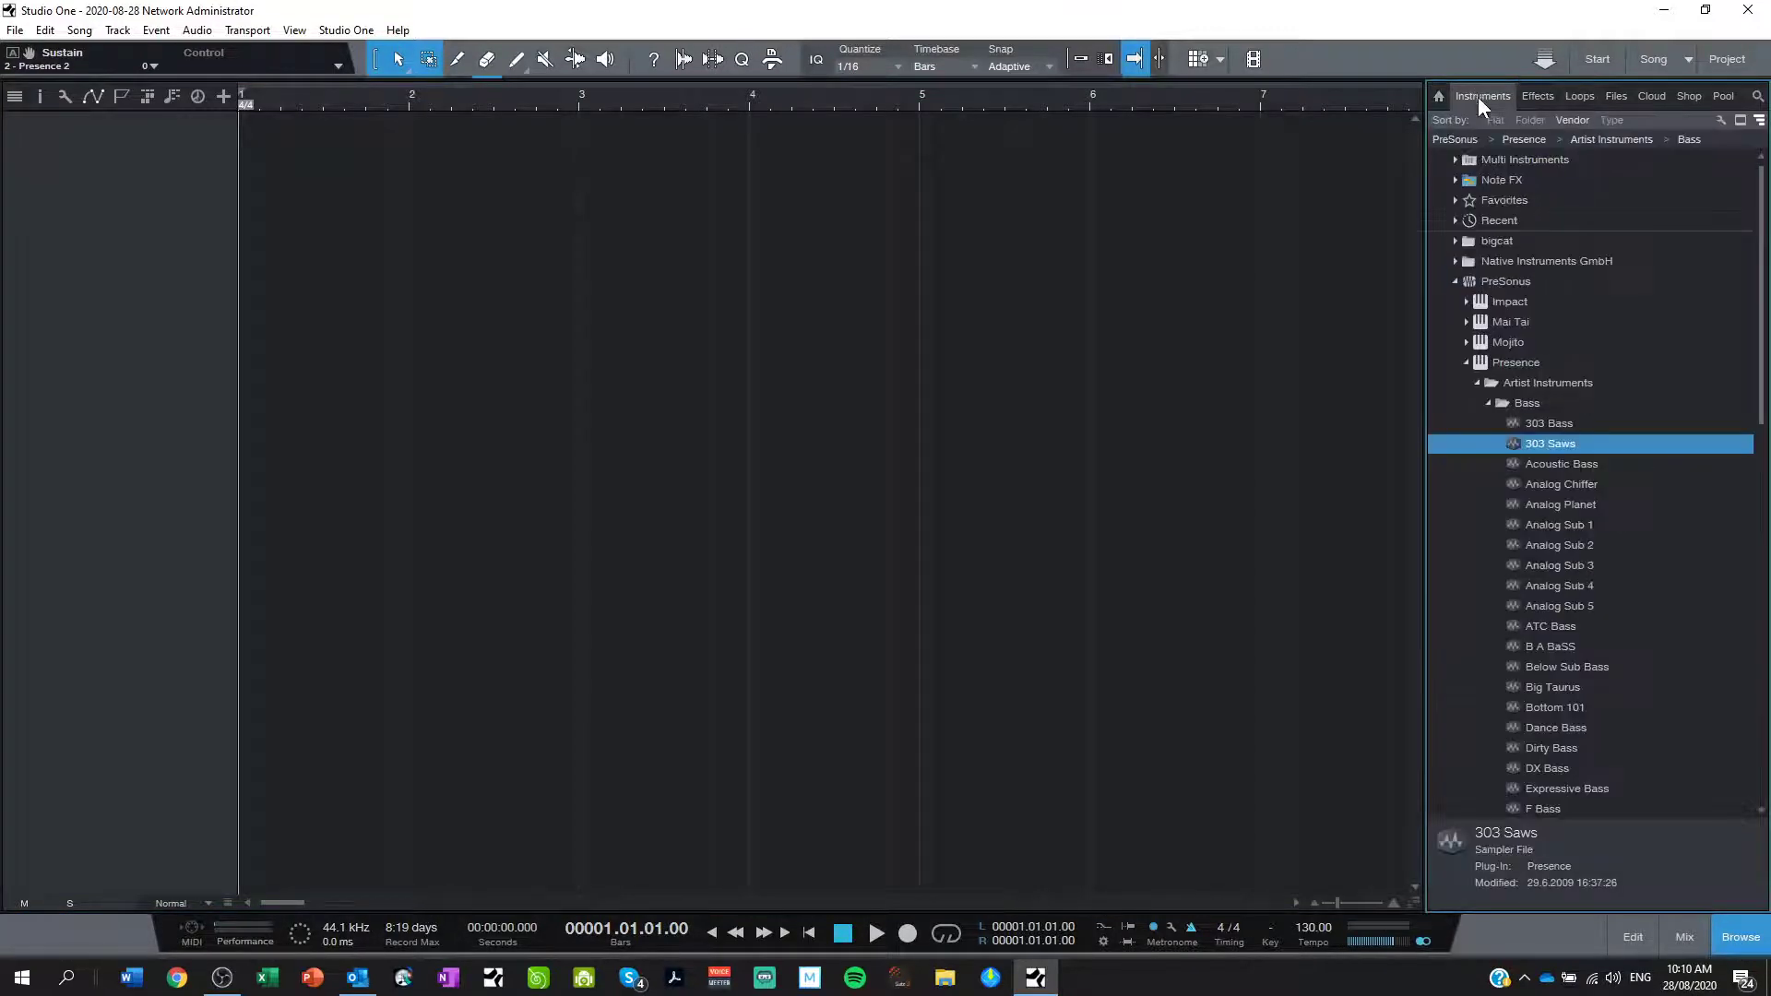
left_click(1465, 362)
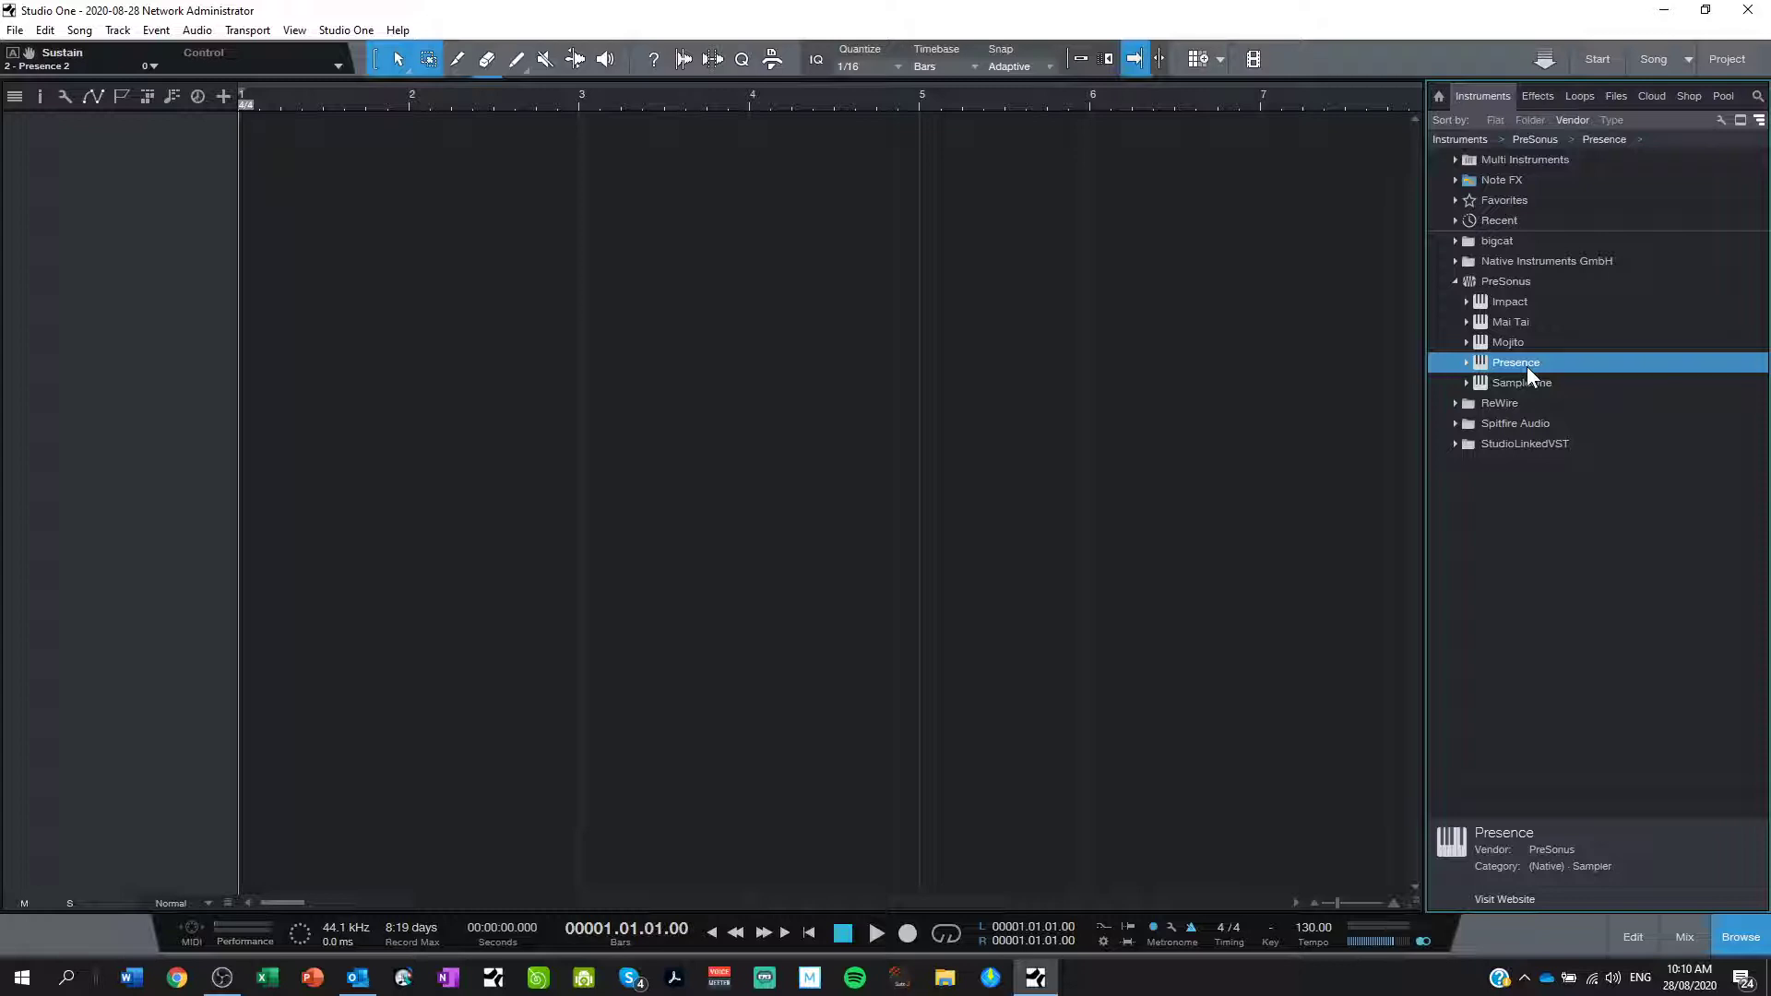
left_click(1465, 362)
left_click(1488, 403)
left_click(1478, 383)
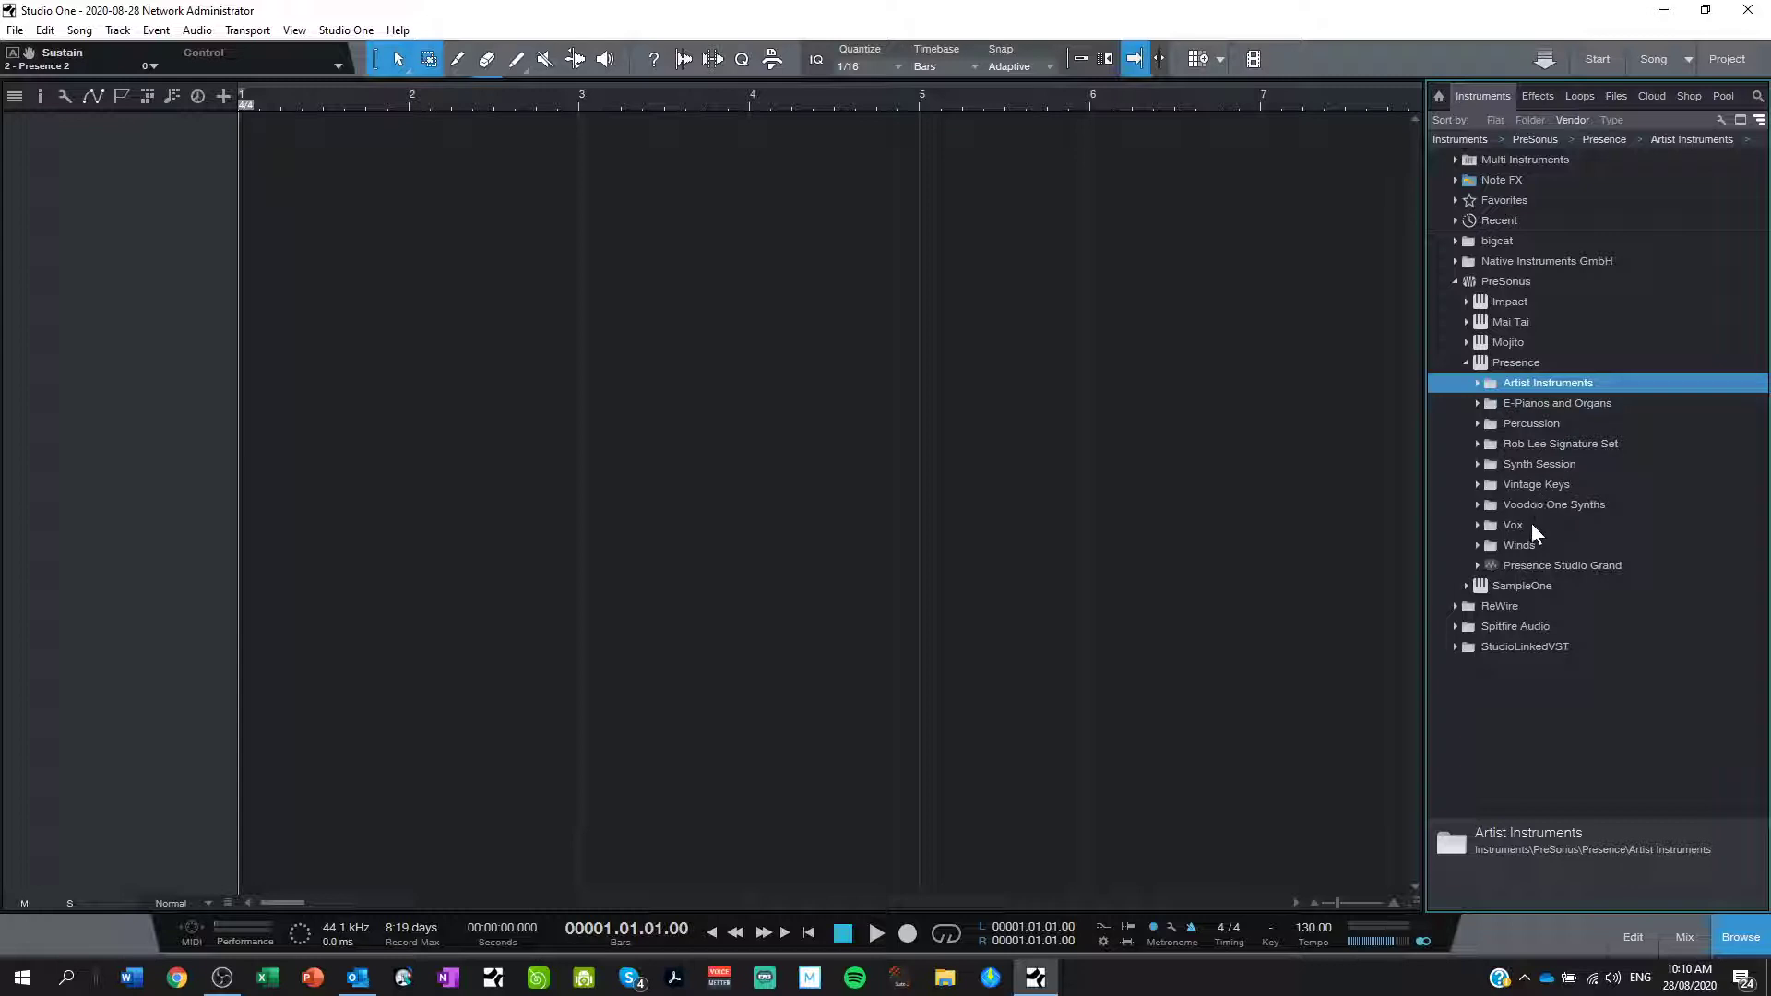
left_click(352, 37)
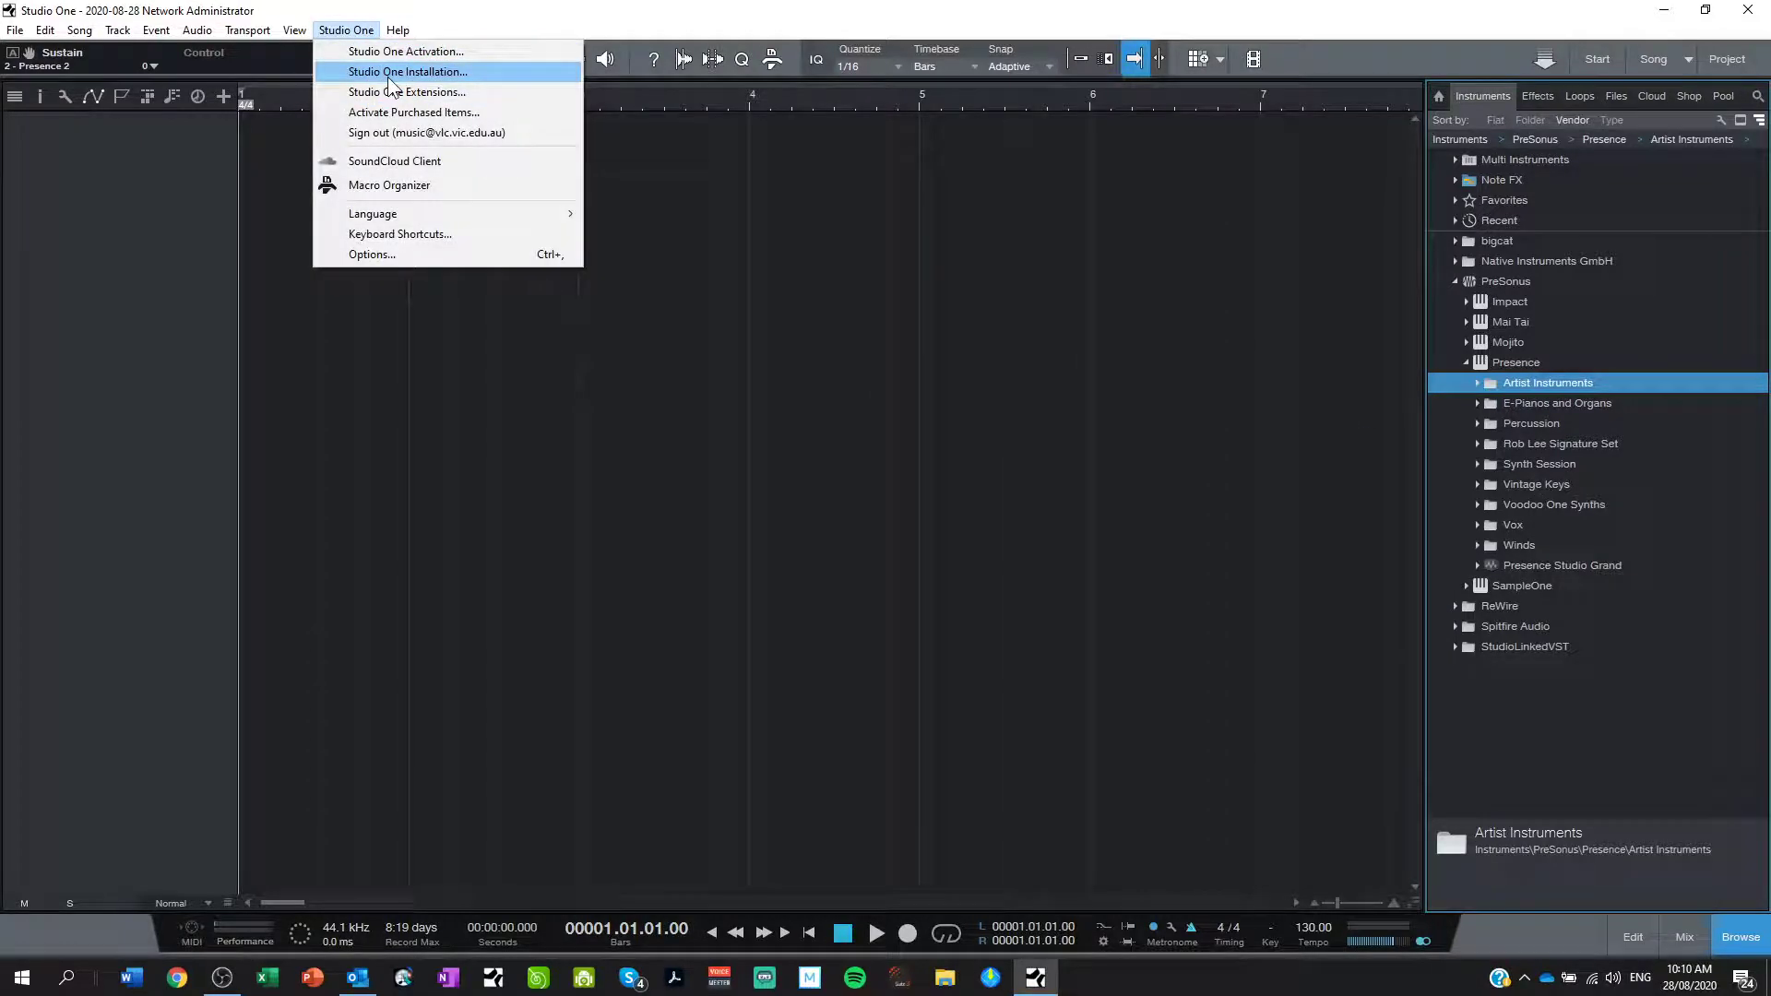
left_click(393, 74)
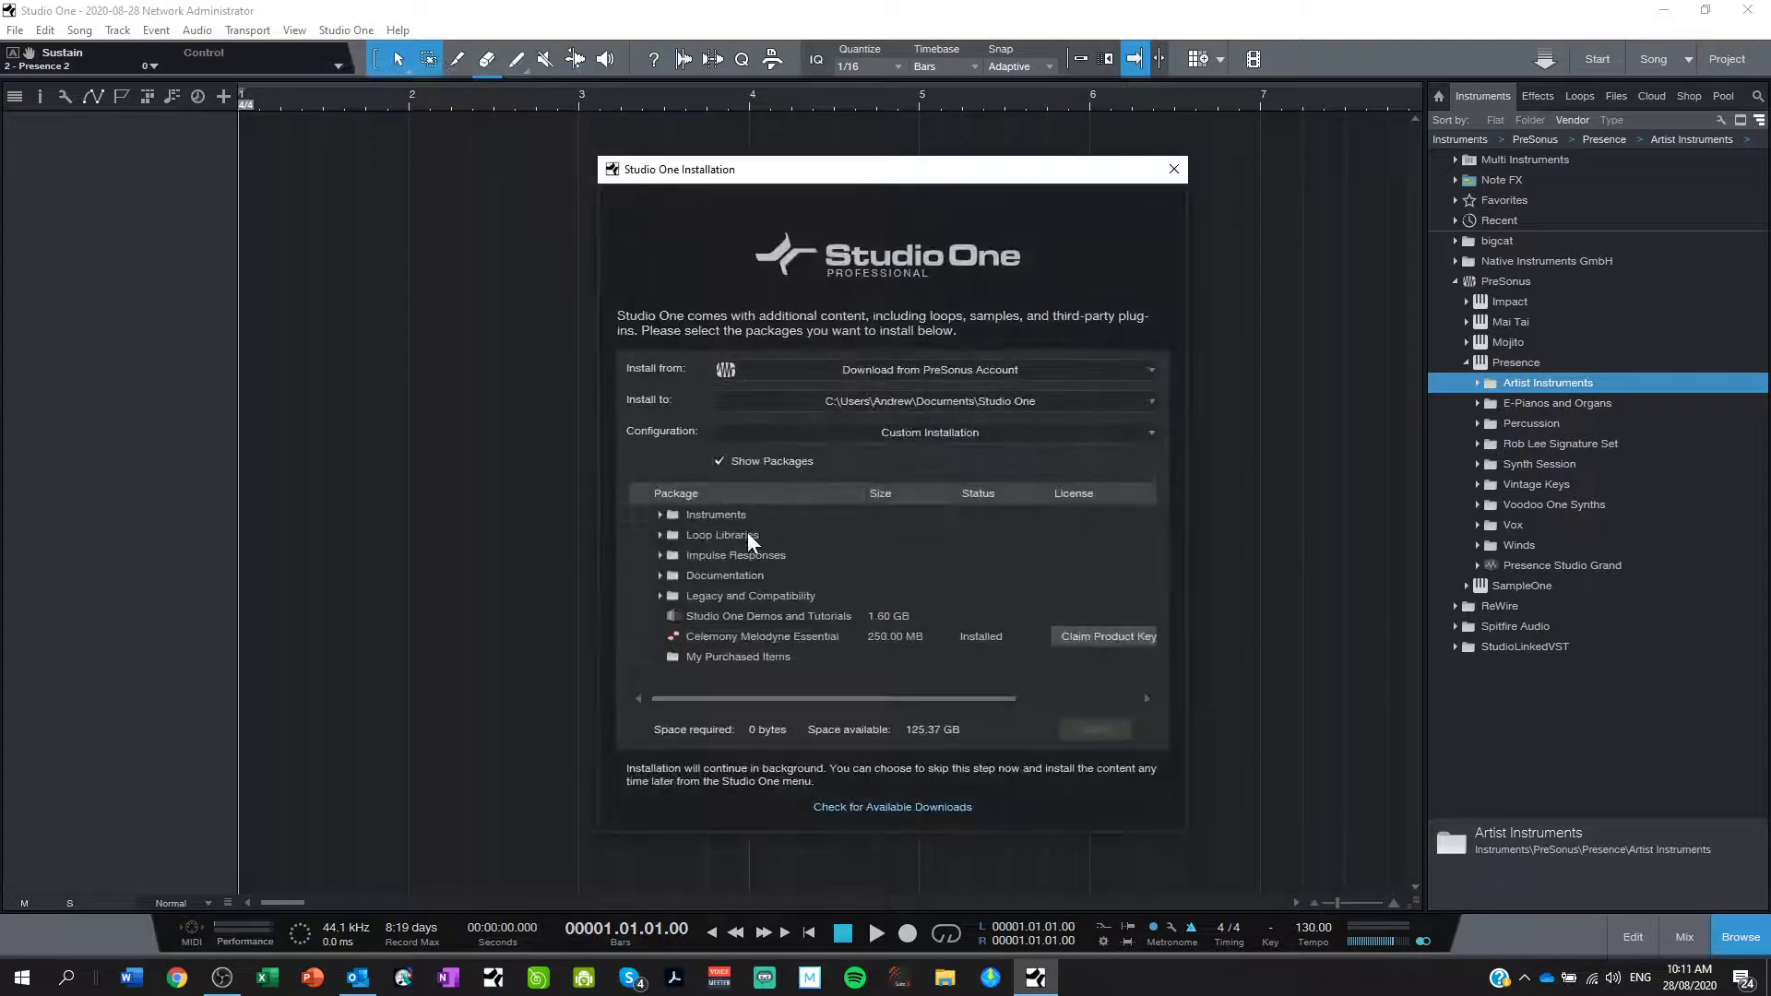
left_click(660, 515)
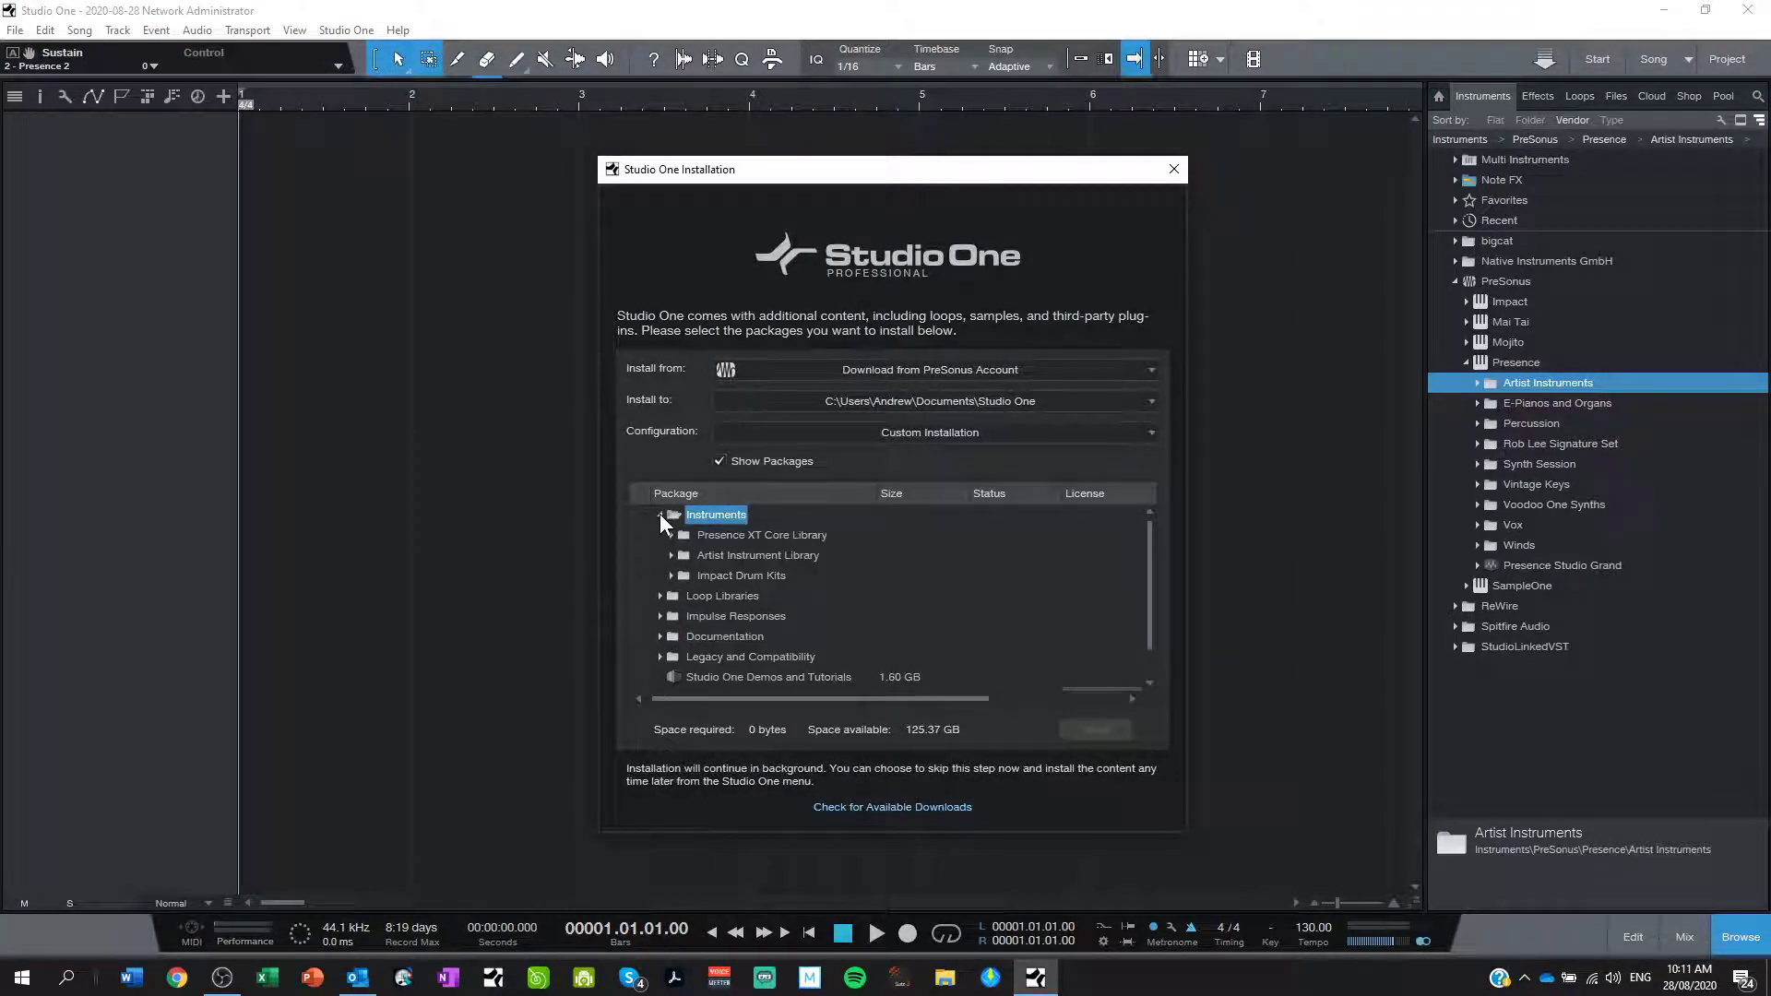
left_click(688, 535)
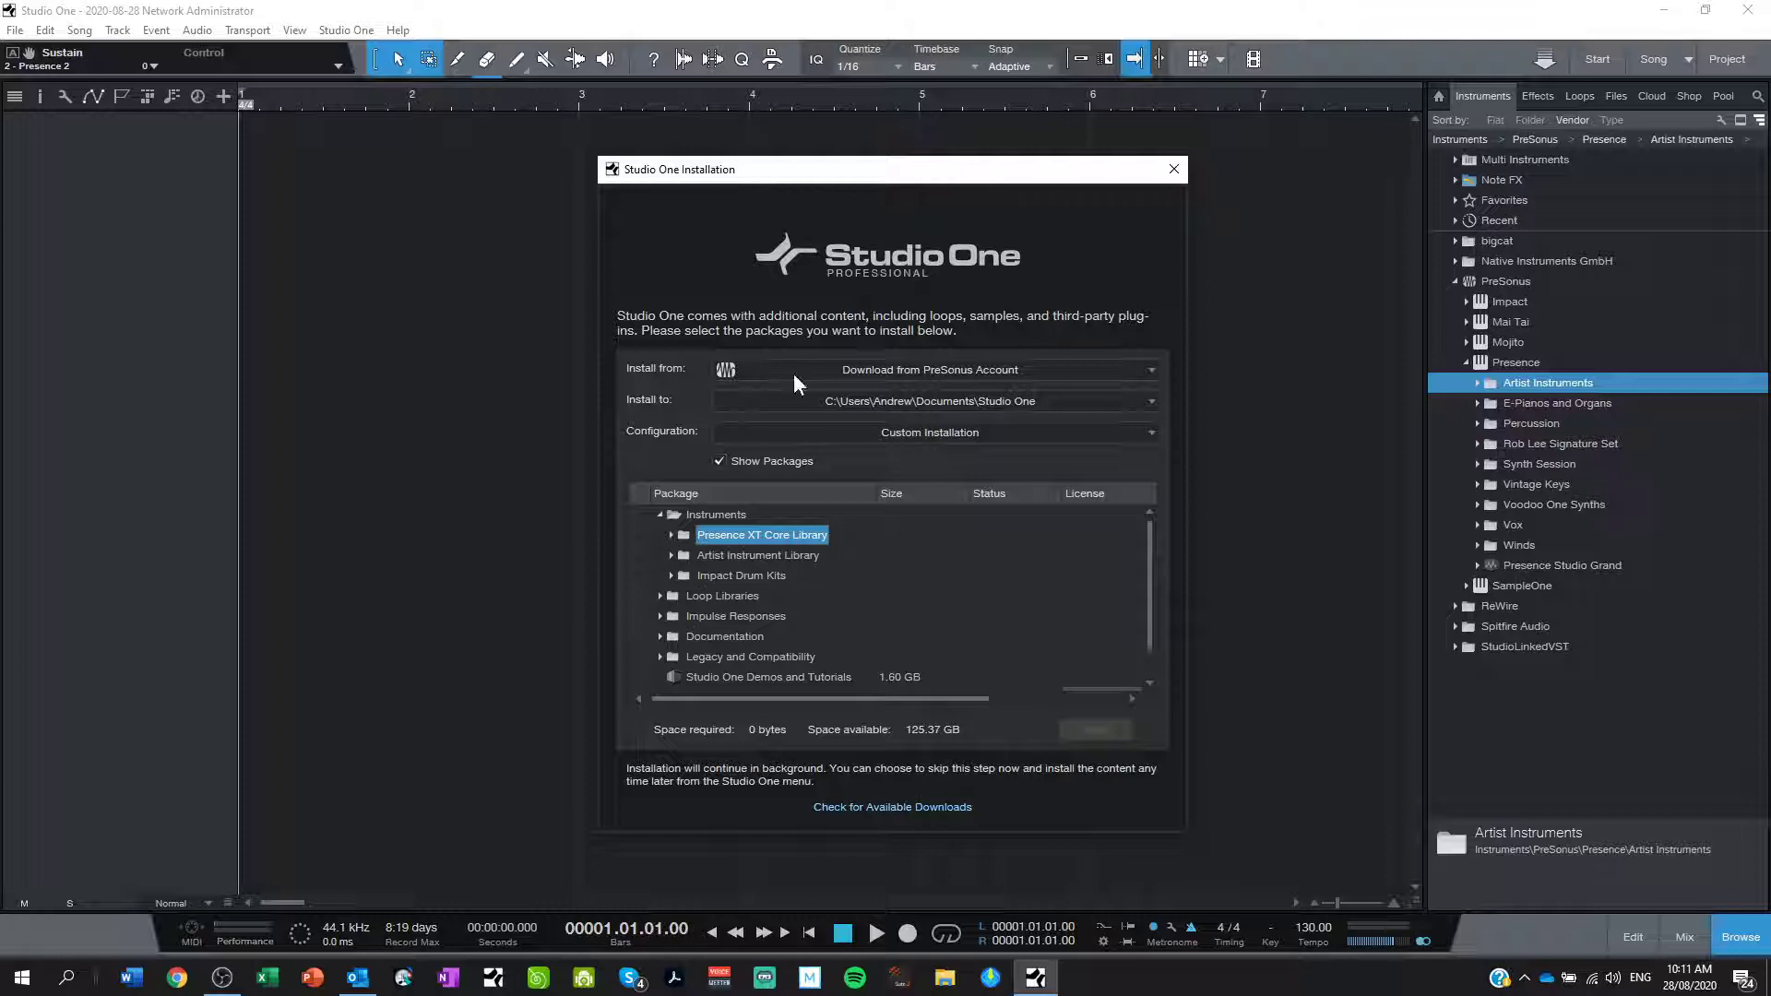
left_click(672, 537)
scroll(1150, 576, "down", 1)
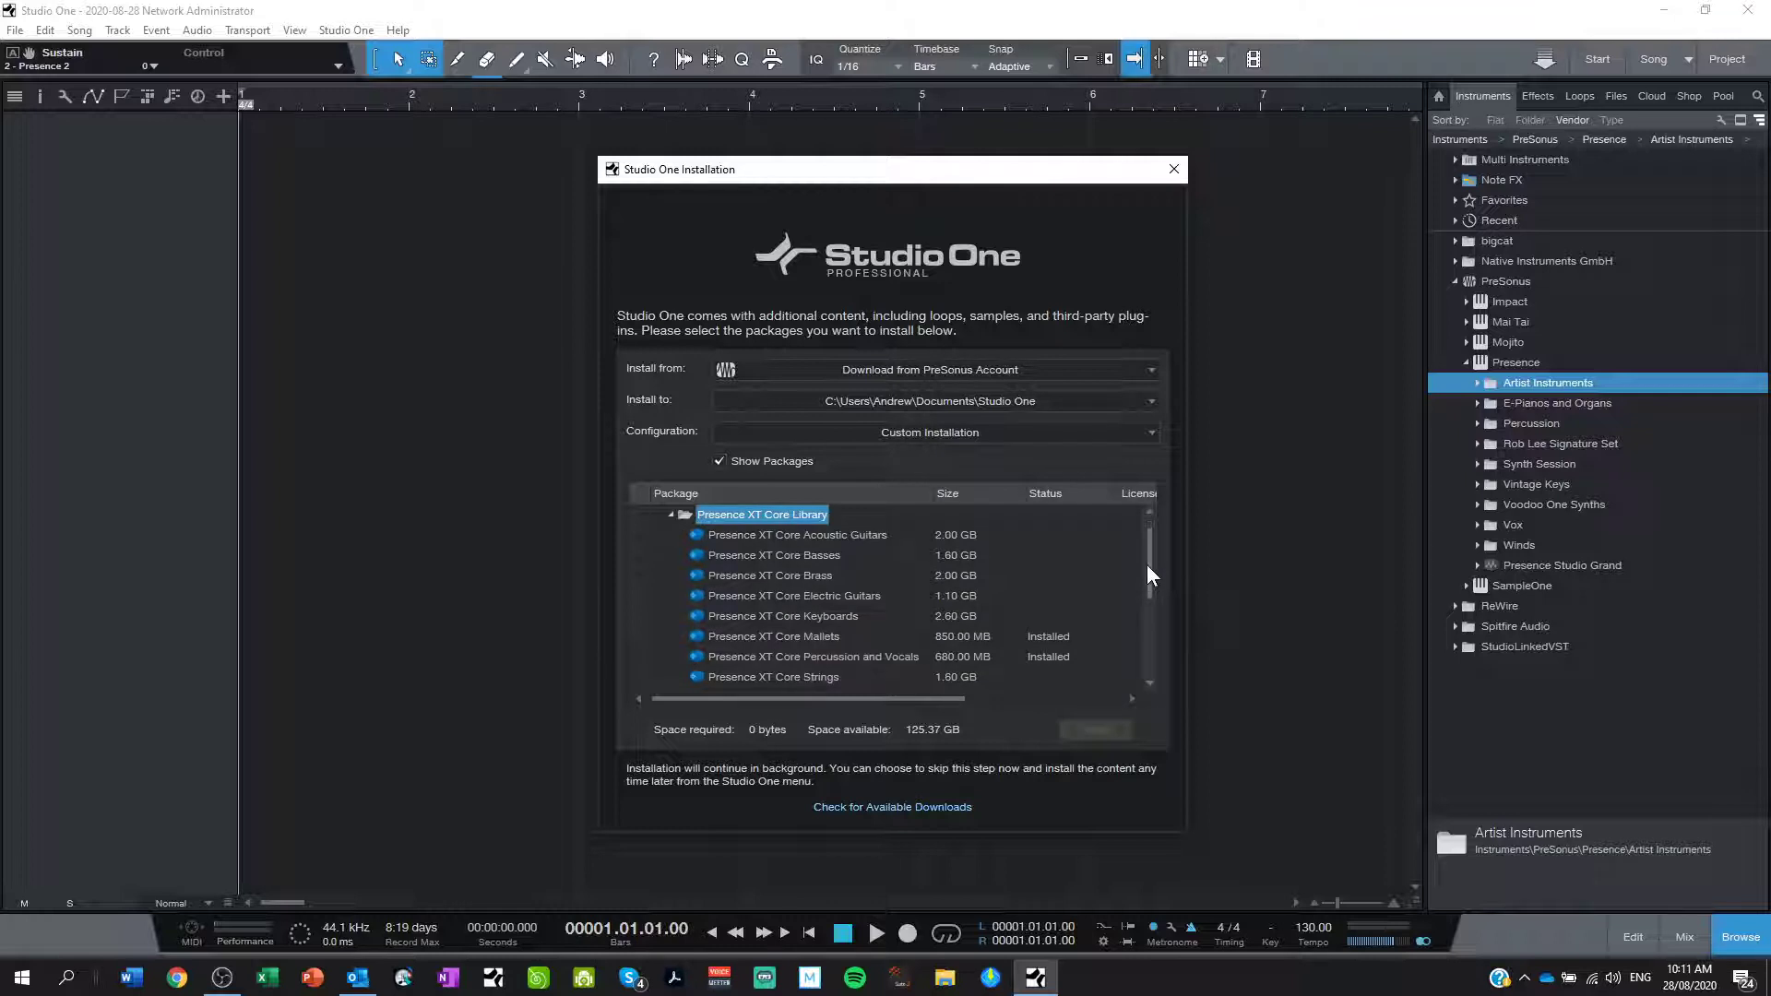
scroll(1150, 576, "down", 2)
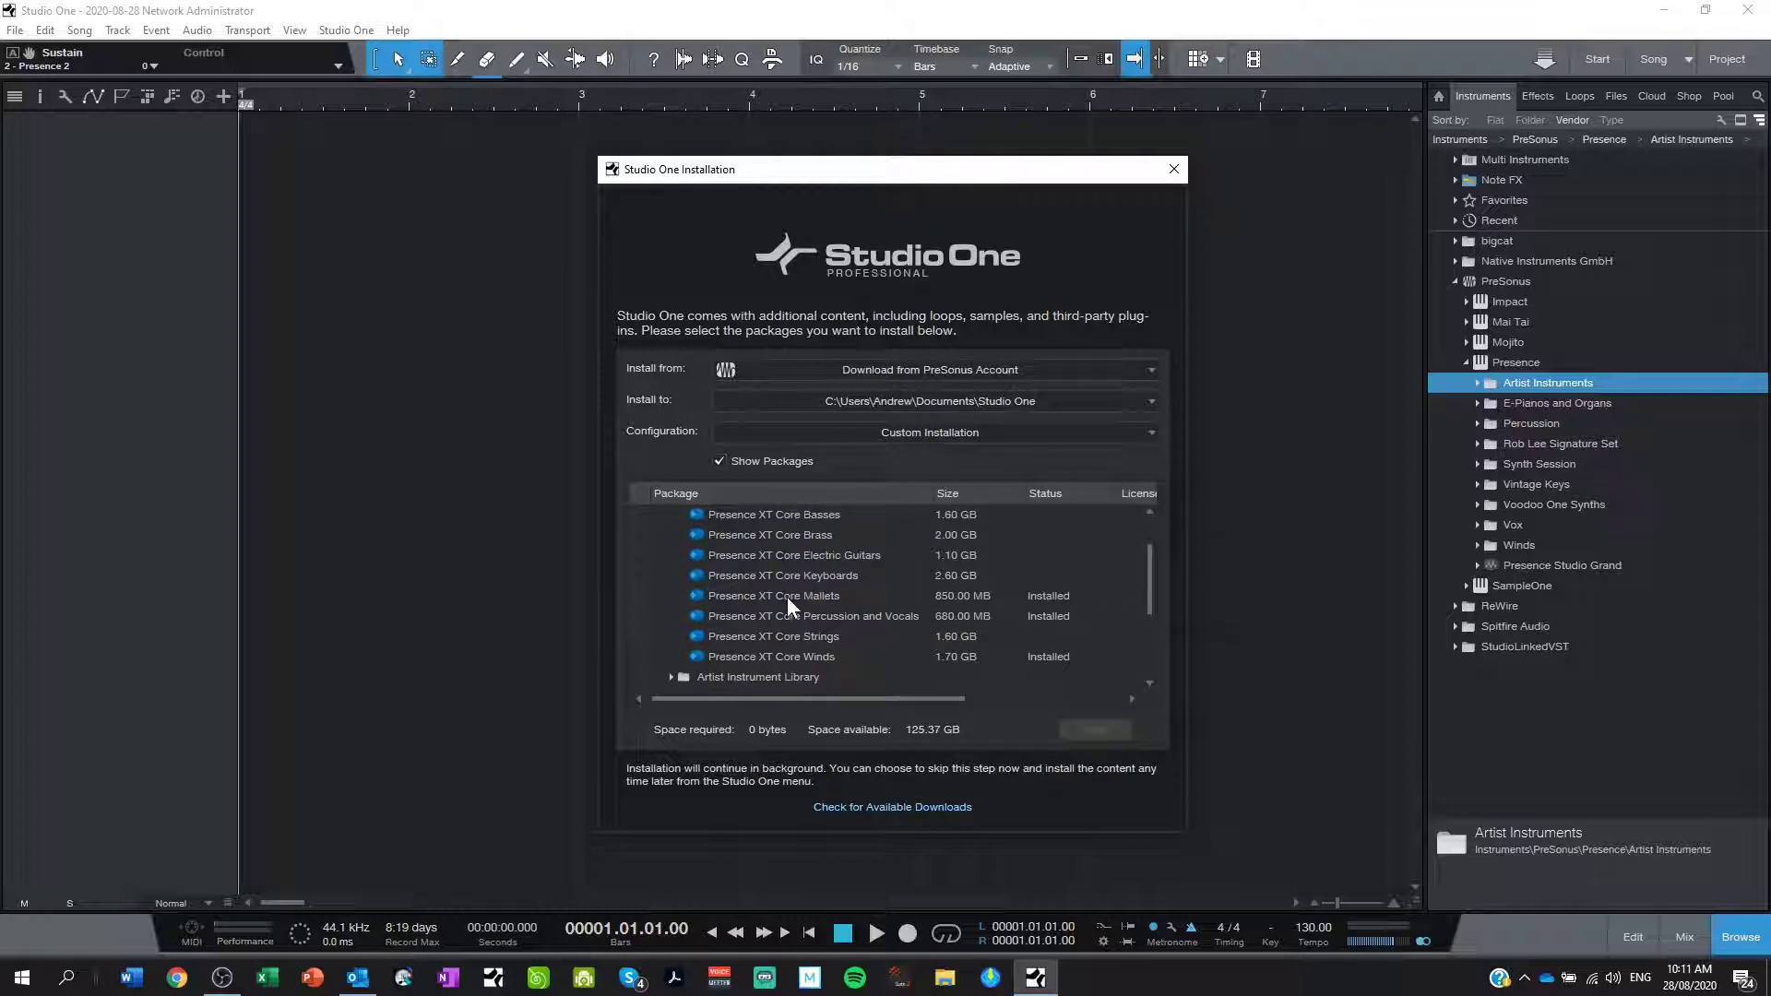
left_click(805, 657)
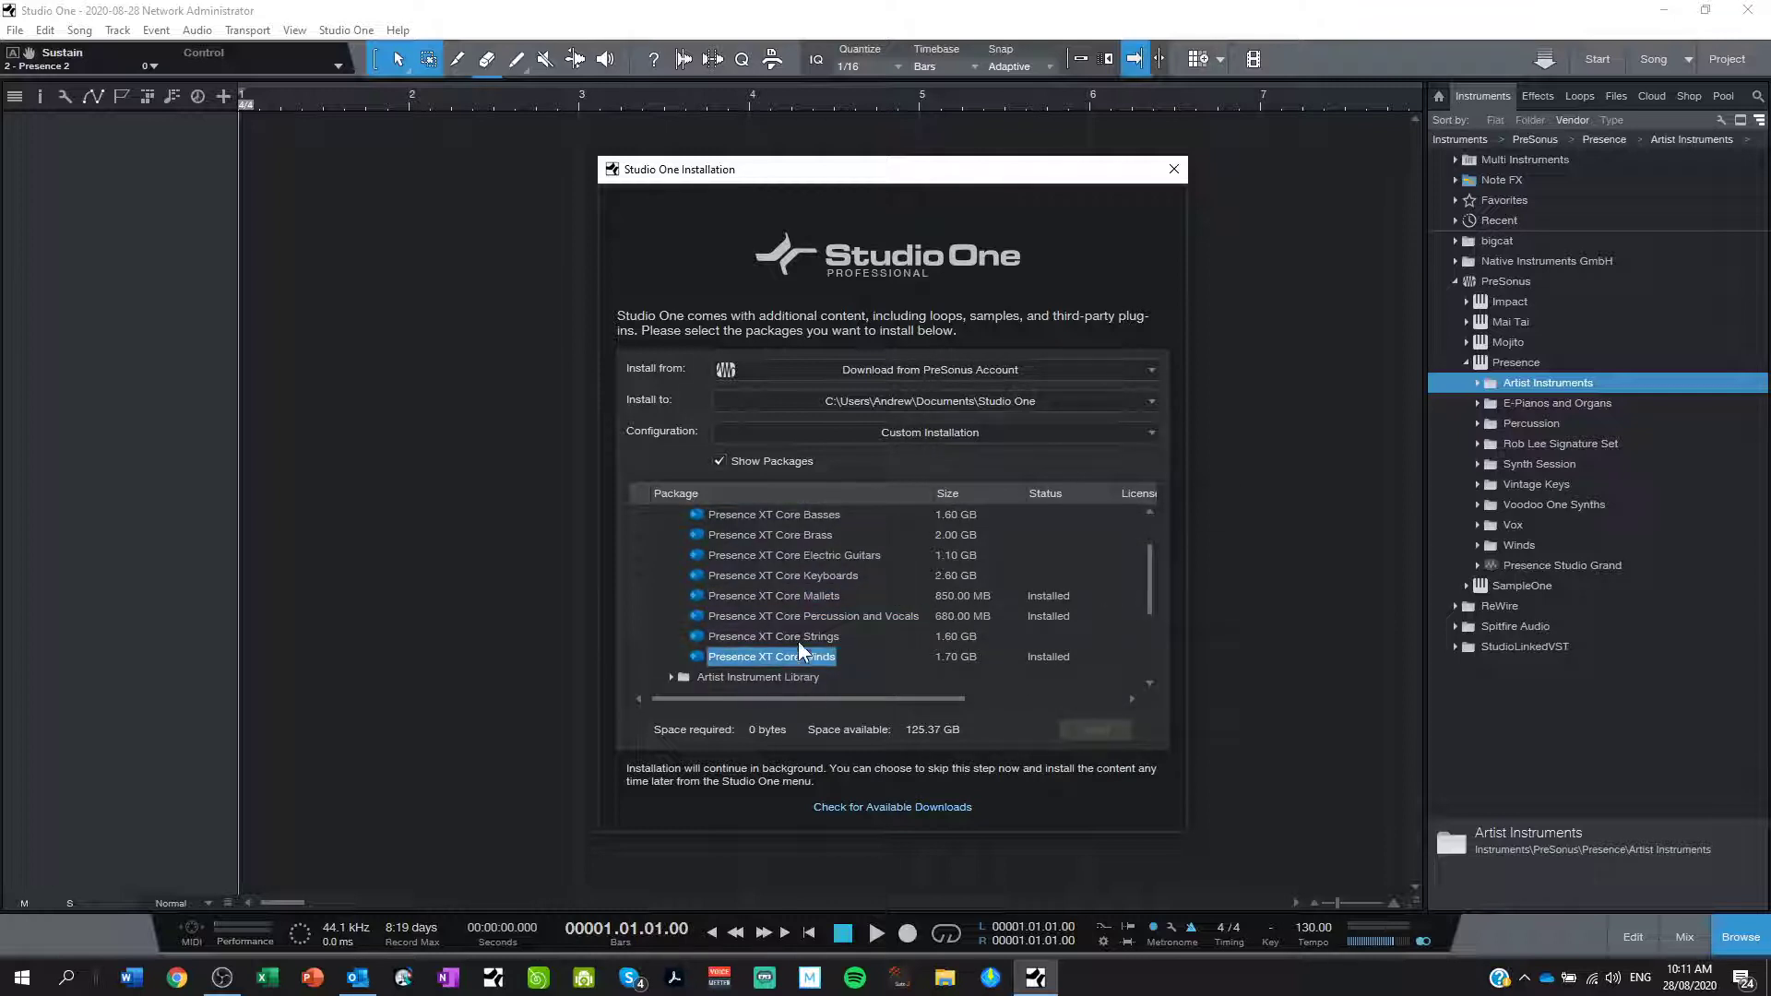
left_click(812, 596)
left_click(809, 637)
left_click(795, 577)
left_click(809, 535)
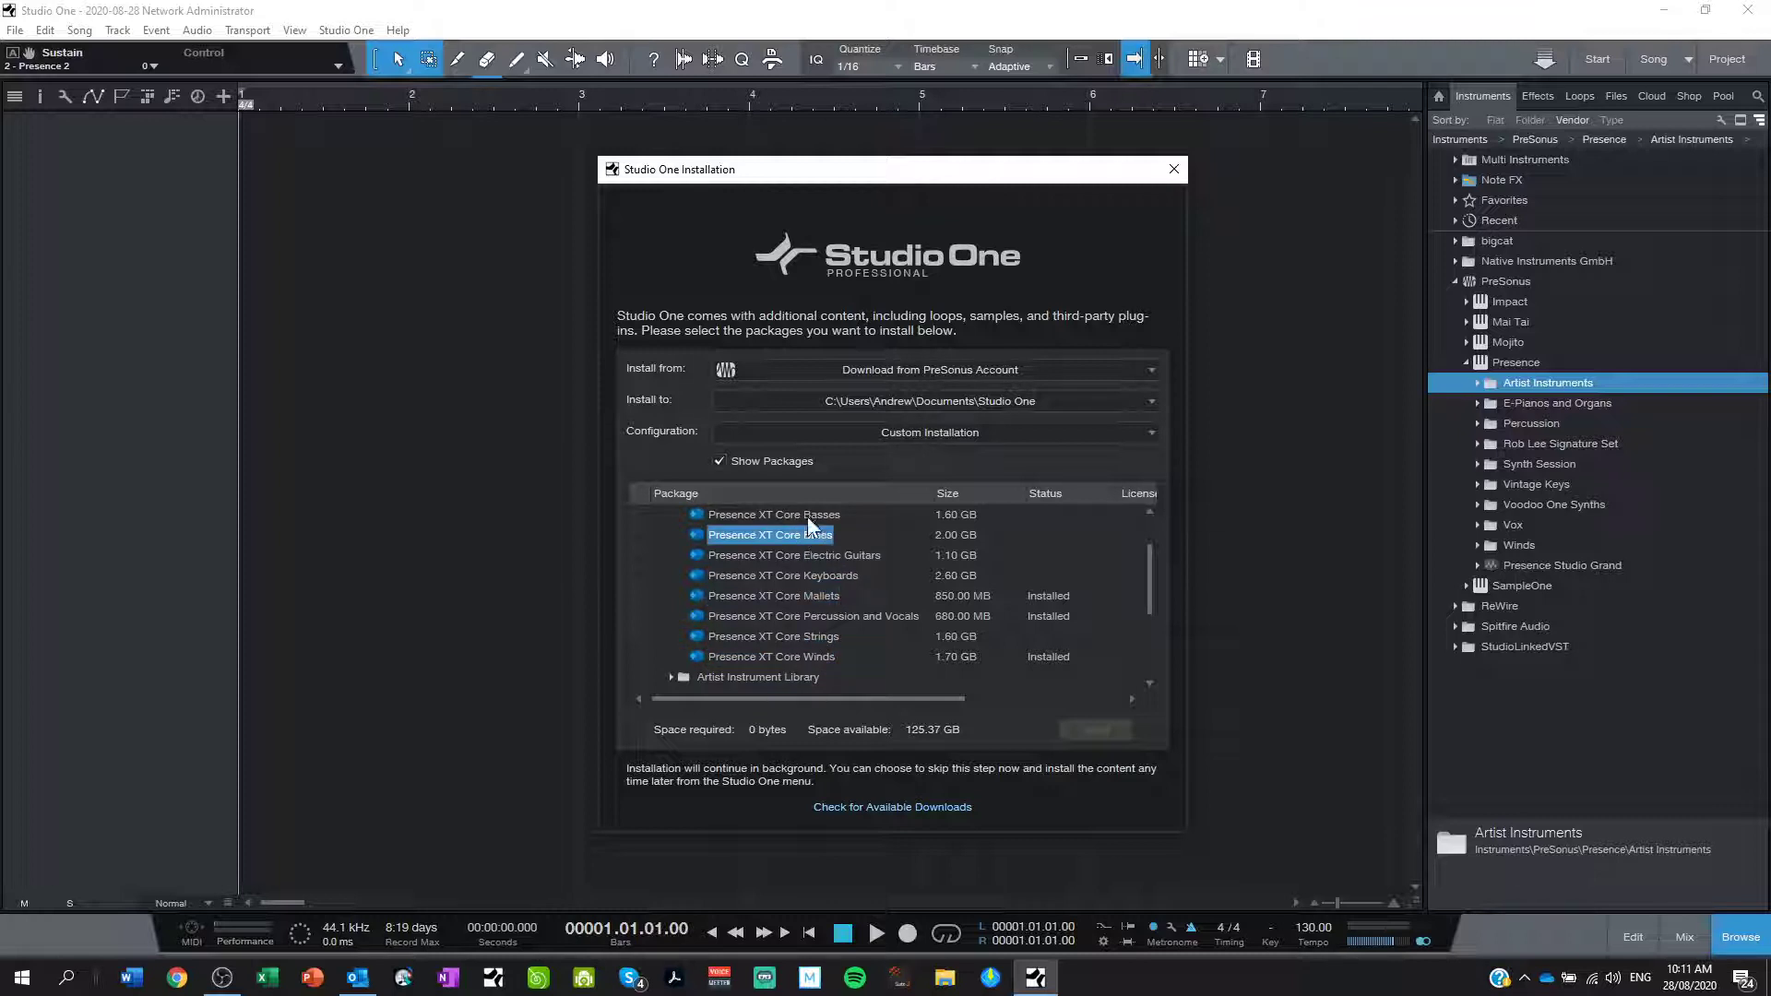
left_click(808, 516)
scroll(850, 553, "up", 1)
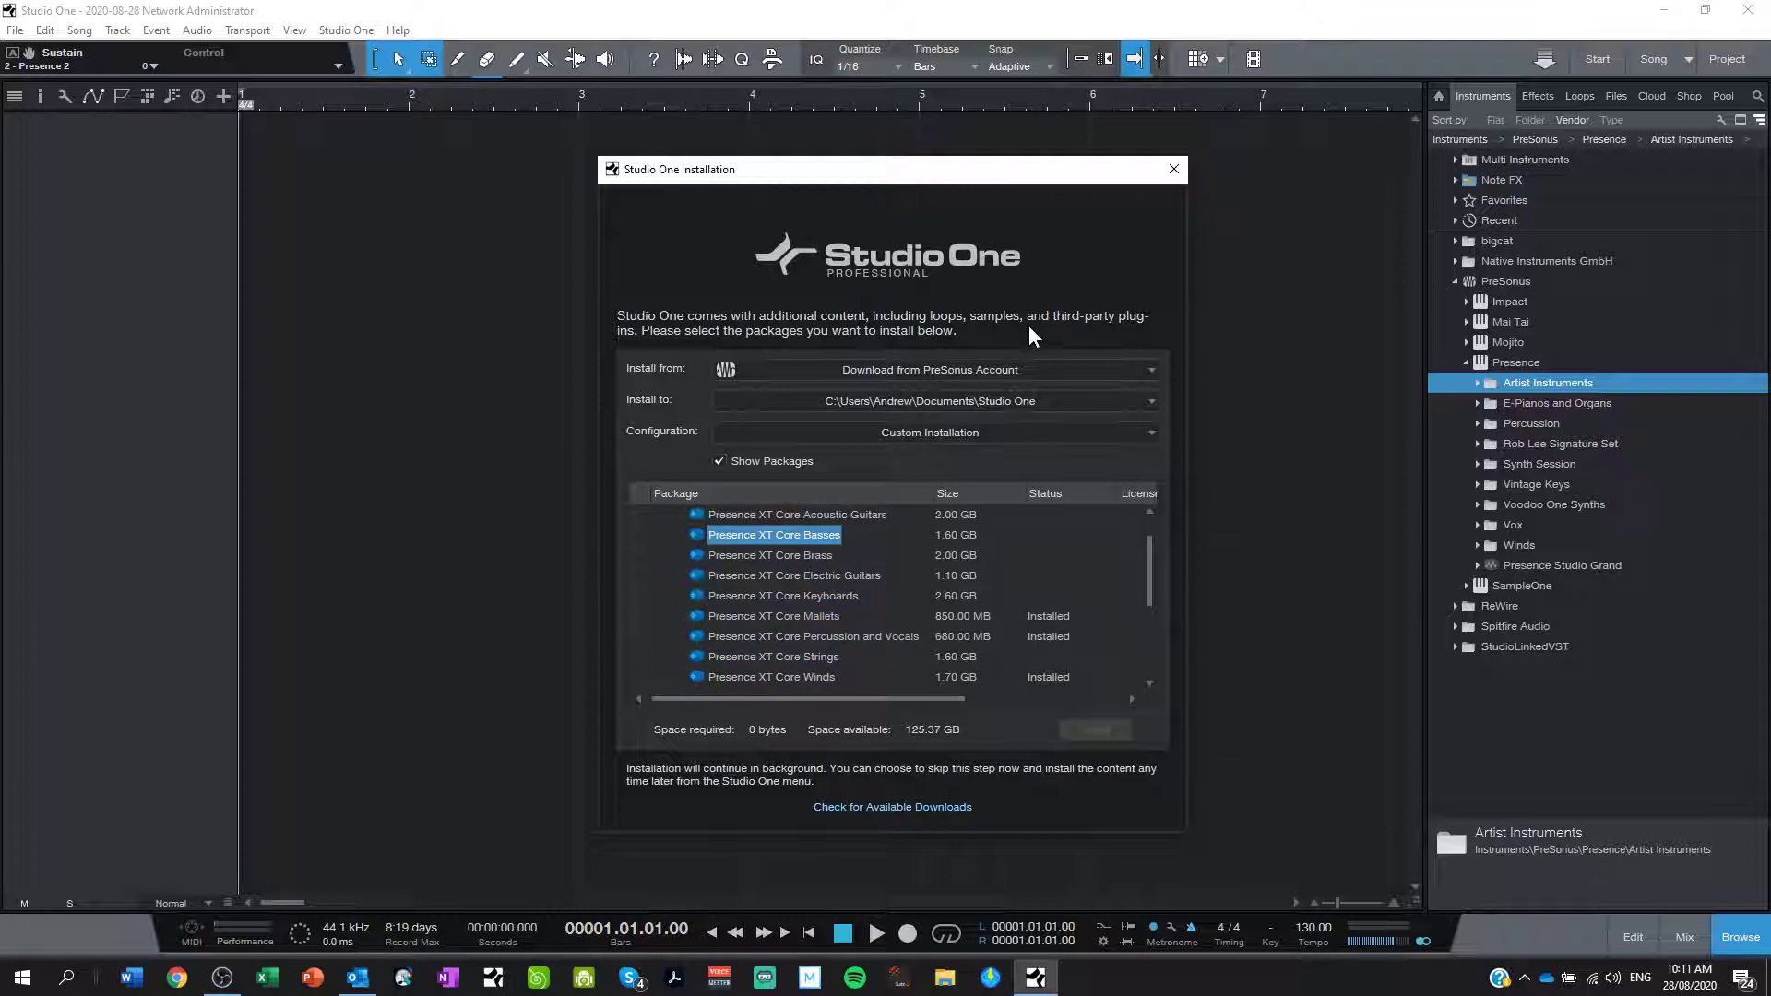
Close the installation window, expand Artist Instruments › Bass and choose the 303 Saws preset.
left_click(1174, 170)
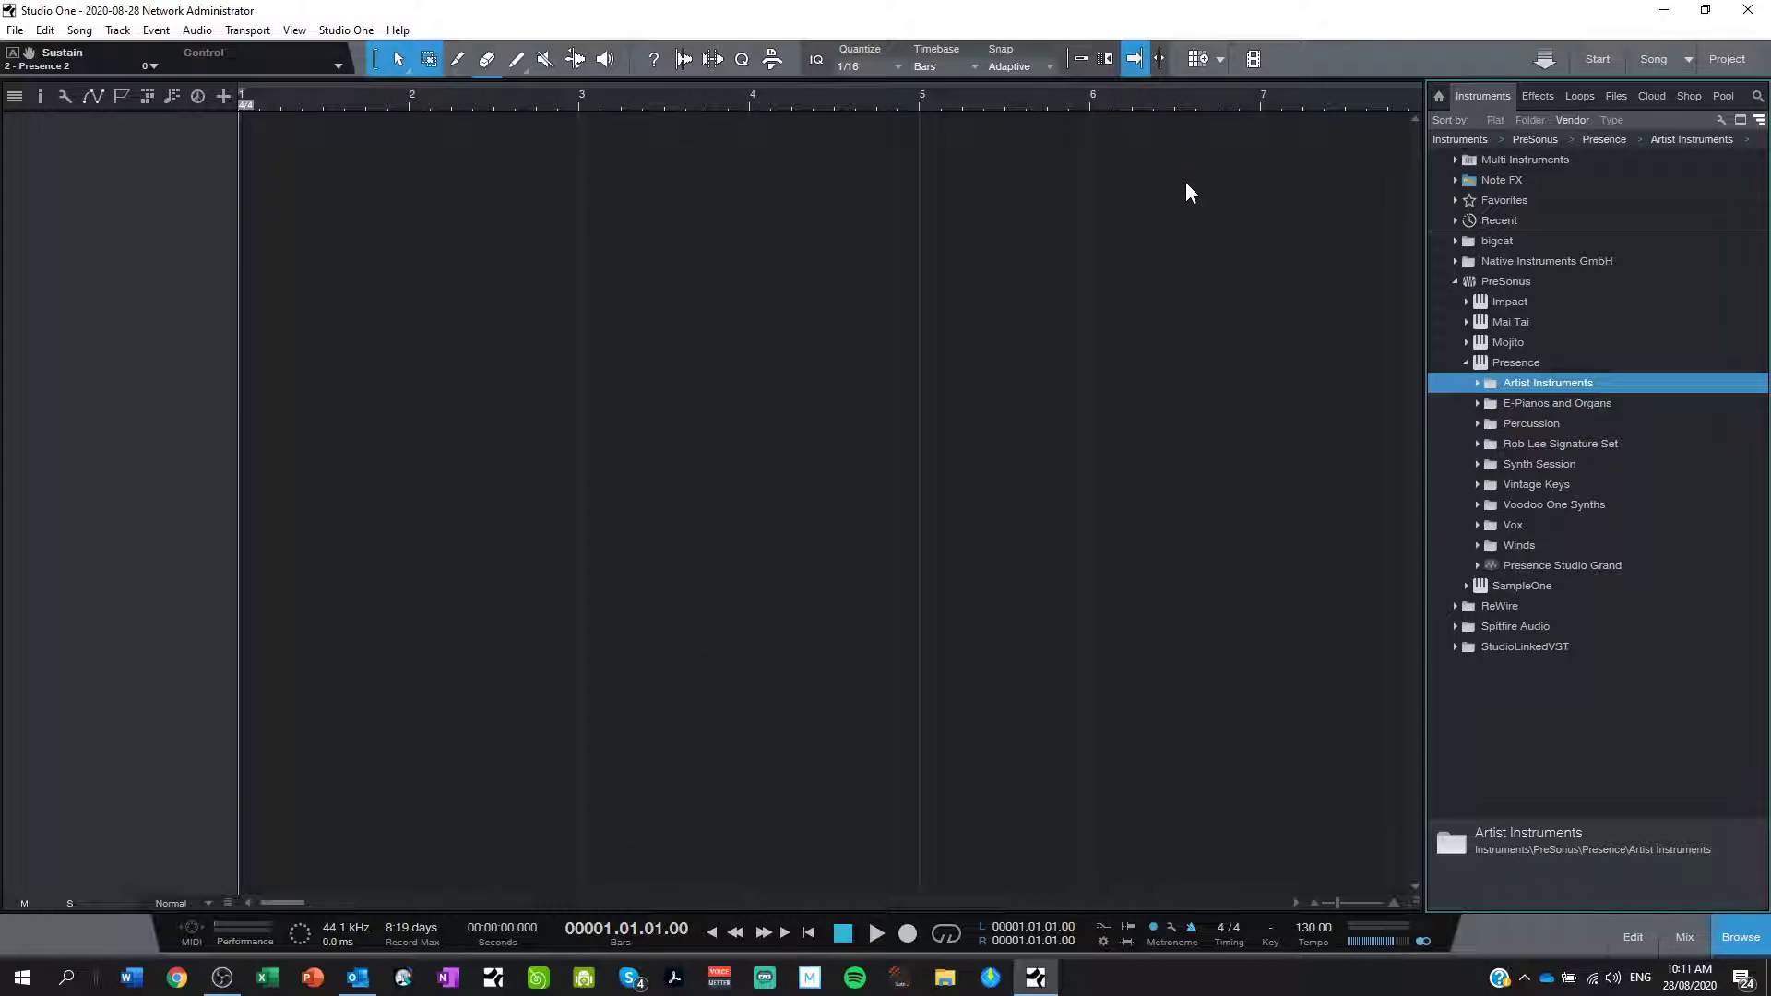
left_click(1478, 383)
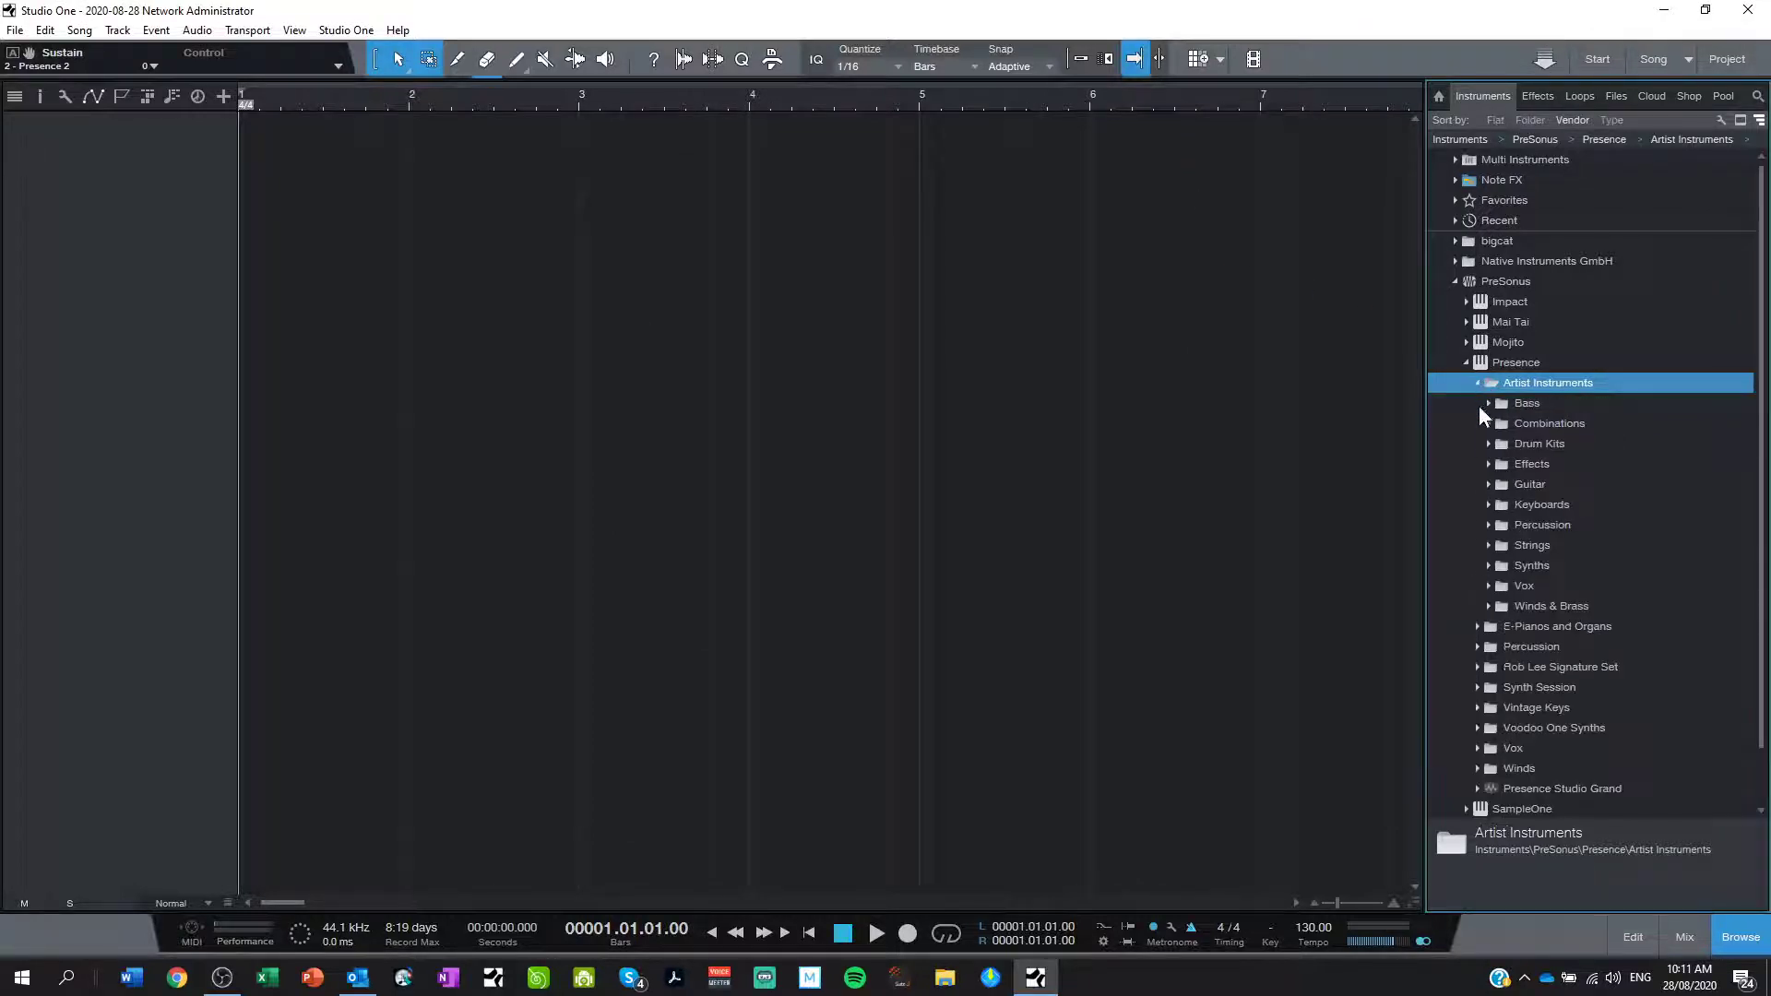
left_click(1488, 403)
left_click(1540, 425)
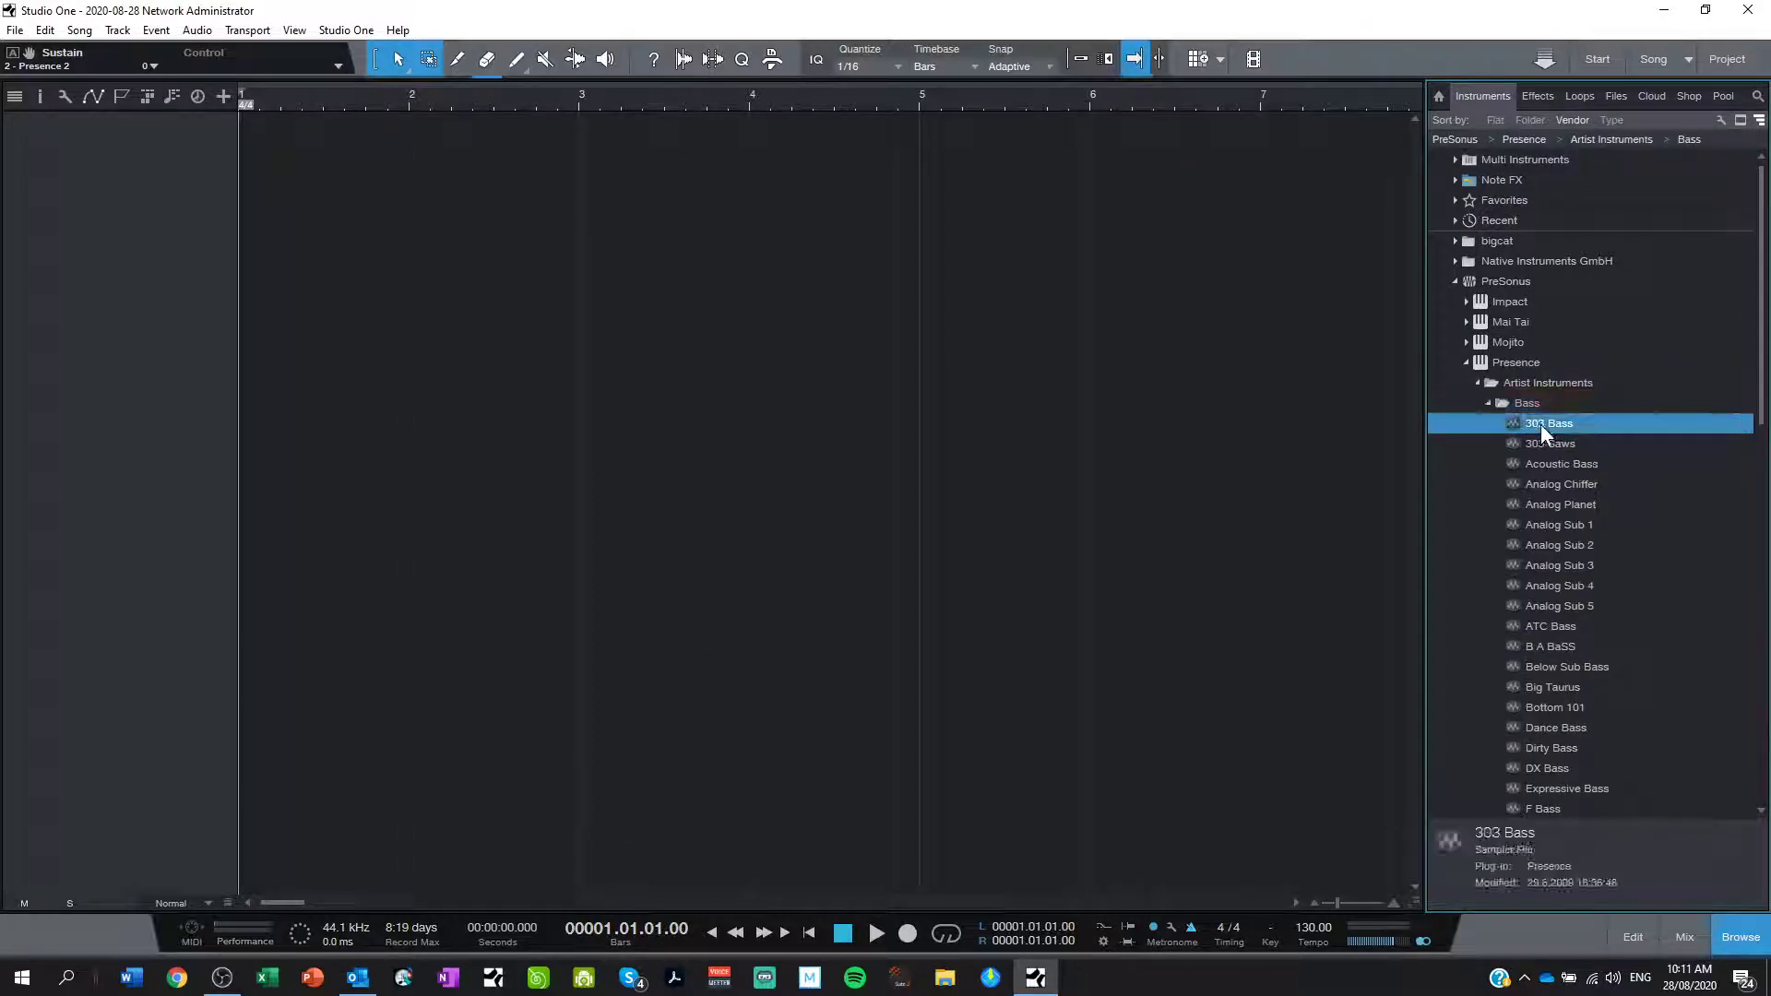
left_click(1551, 443)
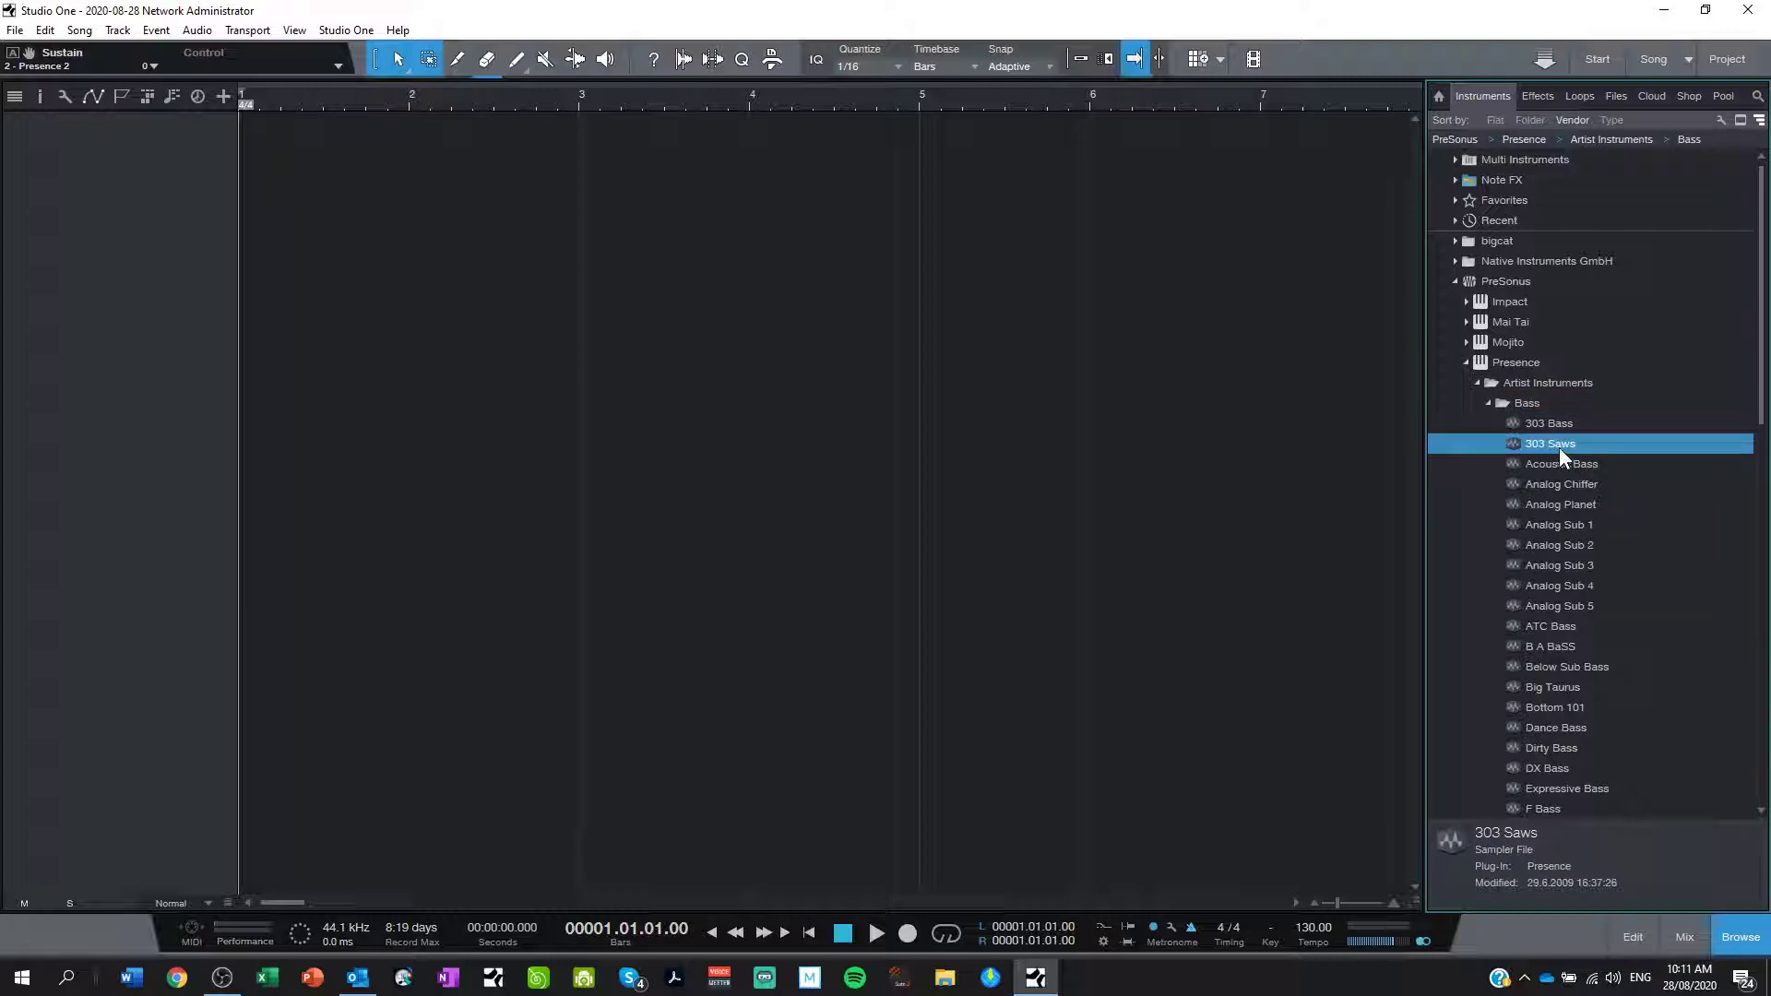
Drag 303 Saws into the arrangement to create its track and audition a few notes.
left_click_drag(1613, 446, 312, 137)
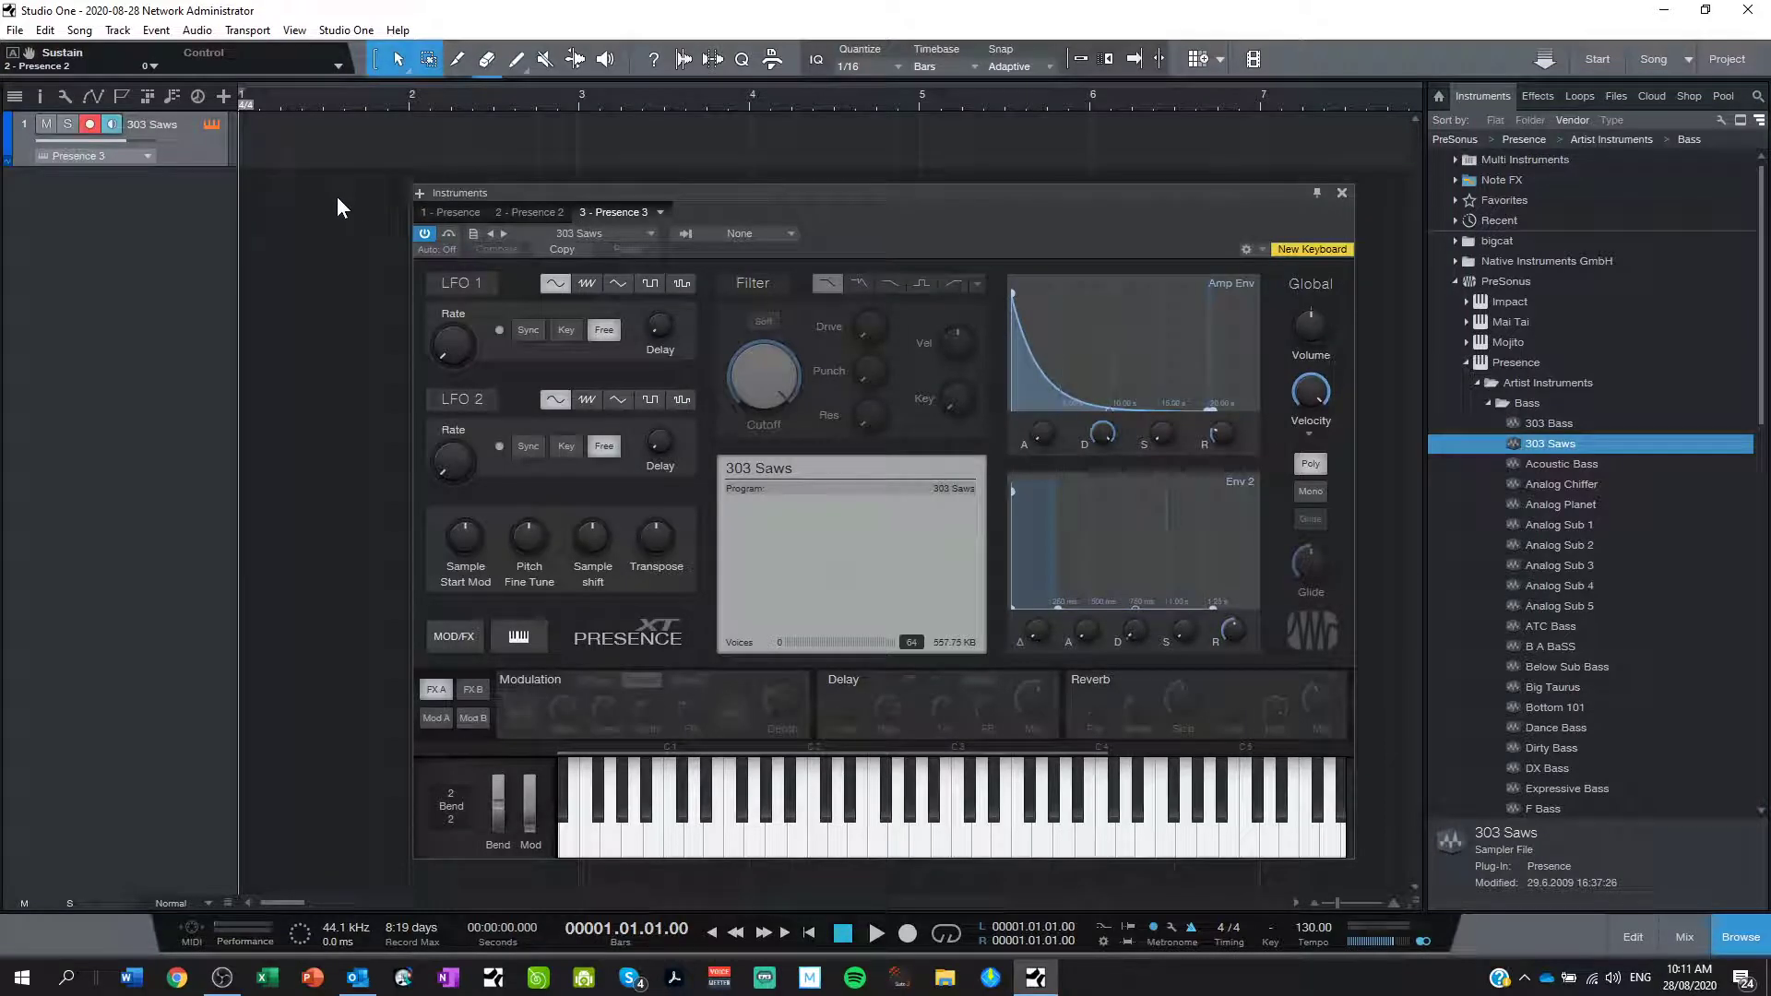
left_click_drag(803, 196, 752, 141)
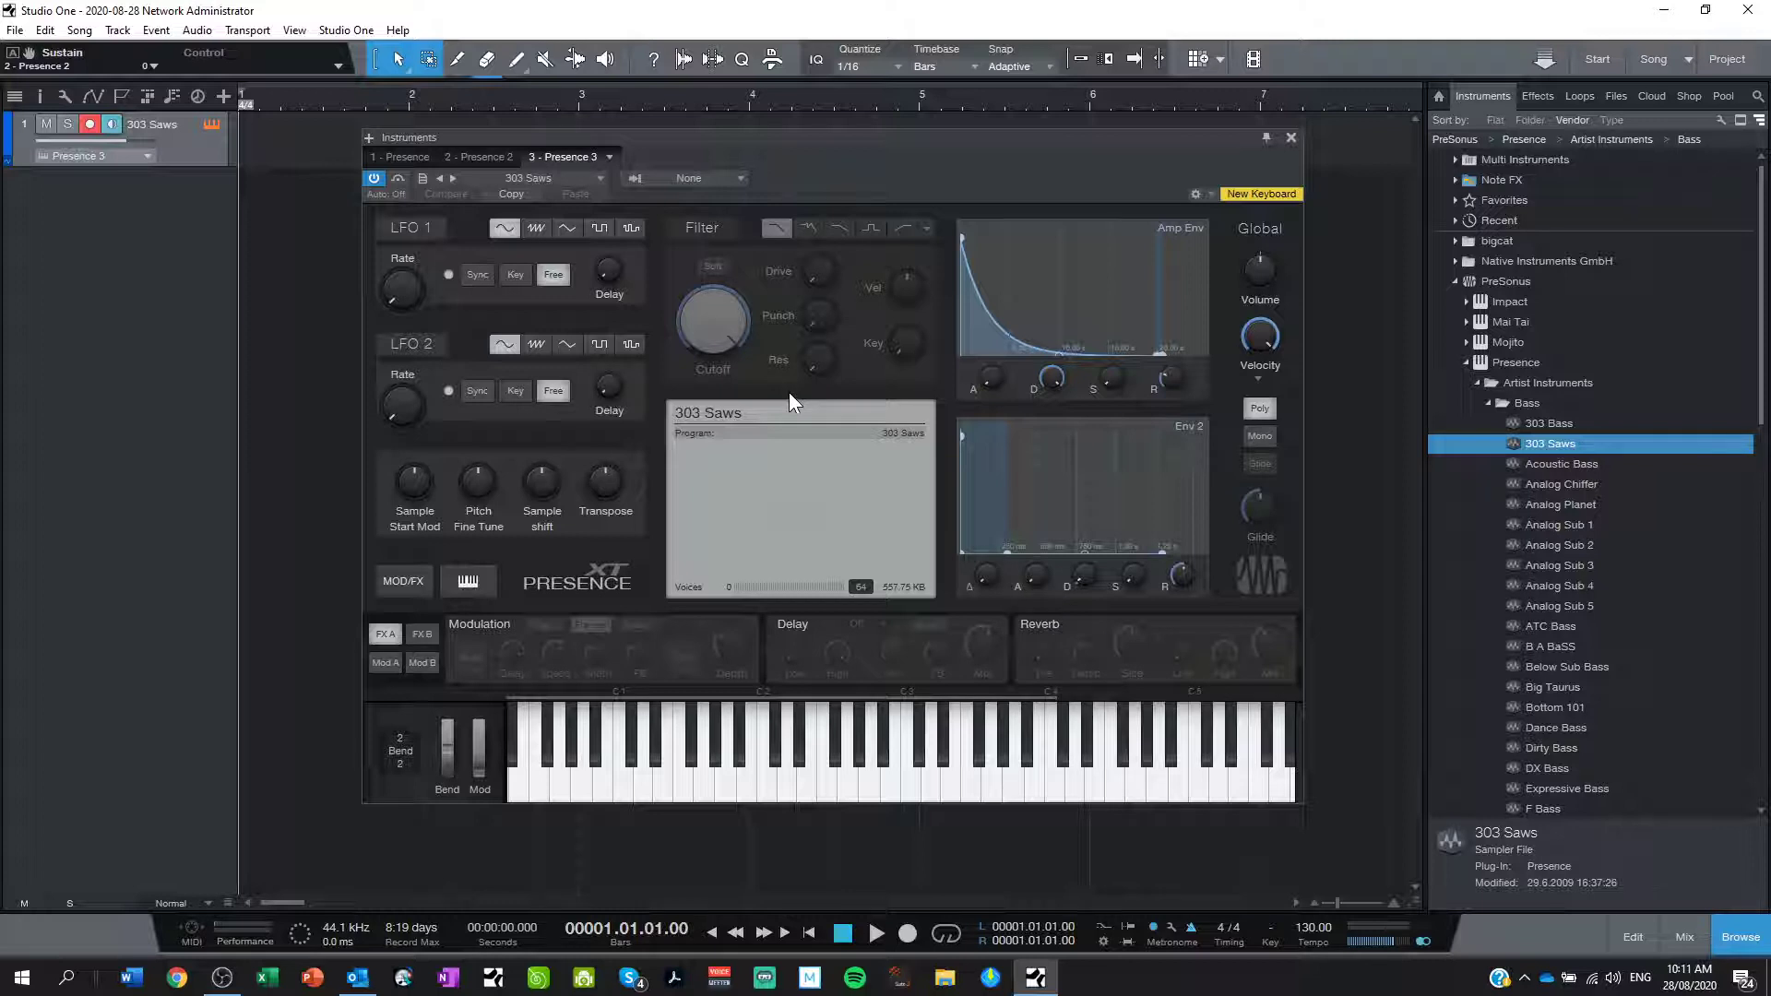
left_click(766, 795)
left_click(902, 789)
left_click(992, 795)
left_click(955, 795)
left_click(822, 795)
Audition the 303 Saws bass around C2 on the Presence XT keyboard.
left_click(764, 799)
left_click(773, 799)
left_click(783, 786)
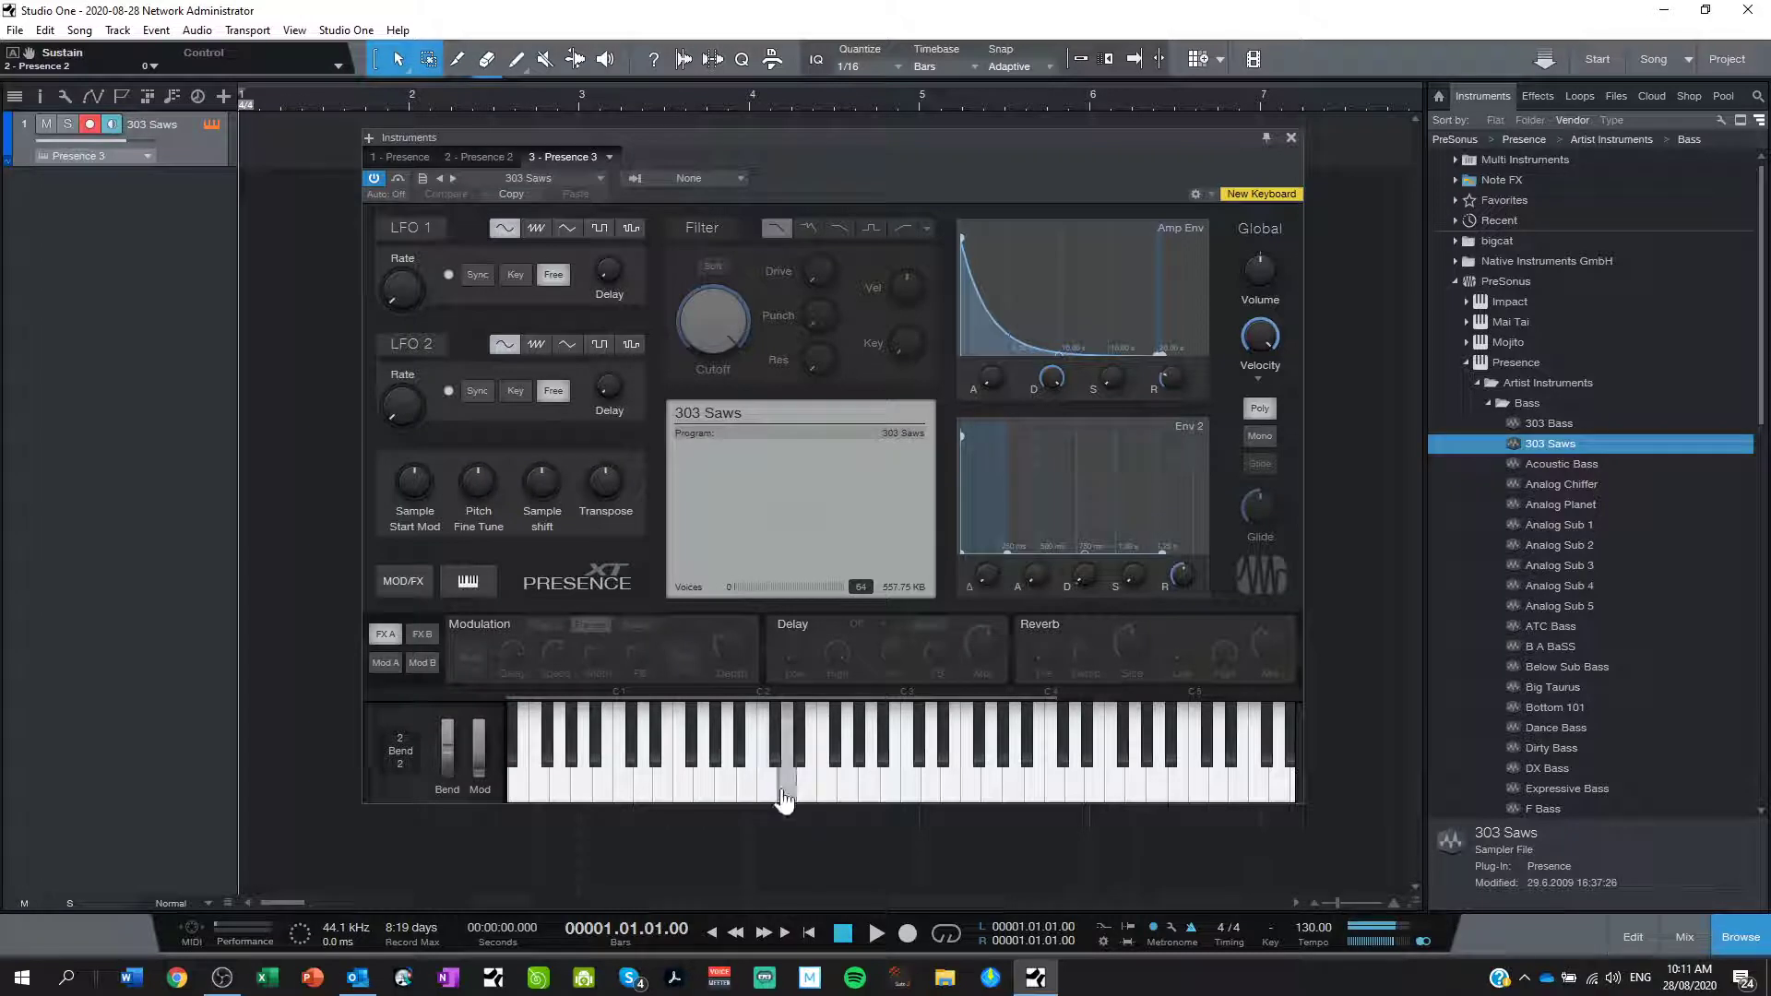
left_click(805, 791)
left_click(780, 784)
left_click(762, 784)
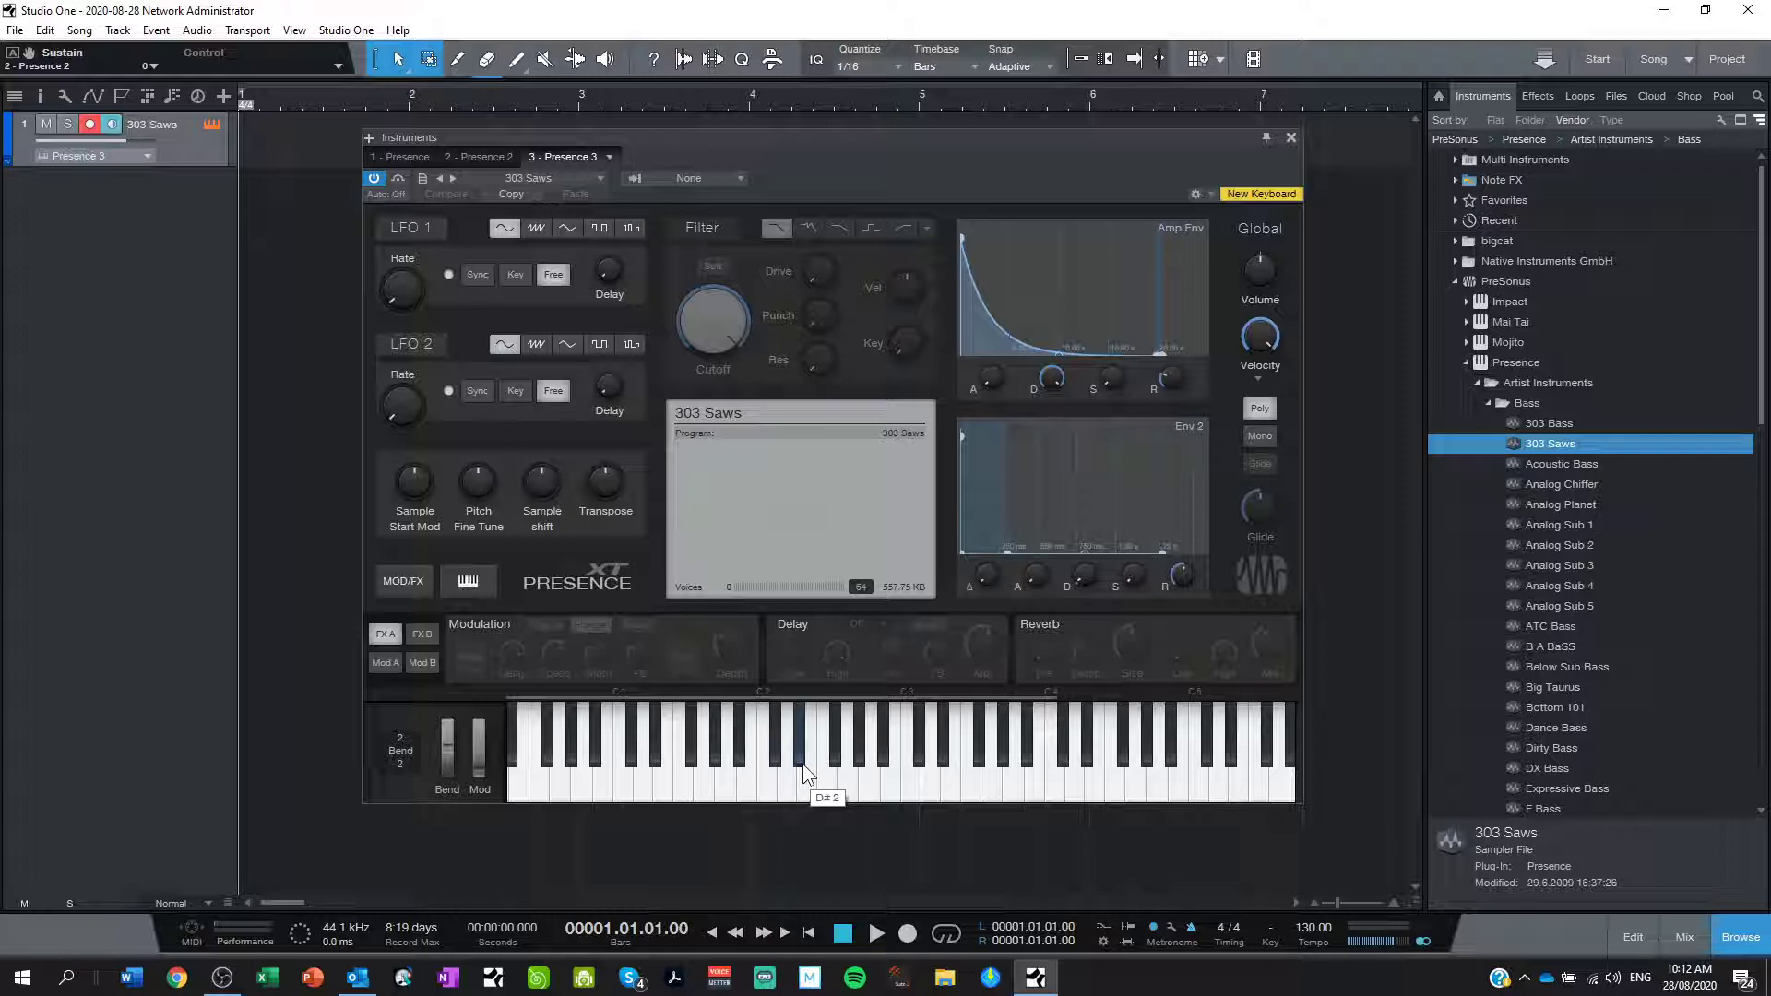
Turn on the Qwerty Keyboard with Caps Lock and play notes Q through U to audition.
key("Caps_Lock")
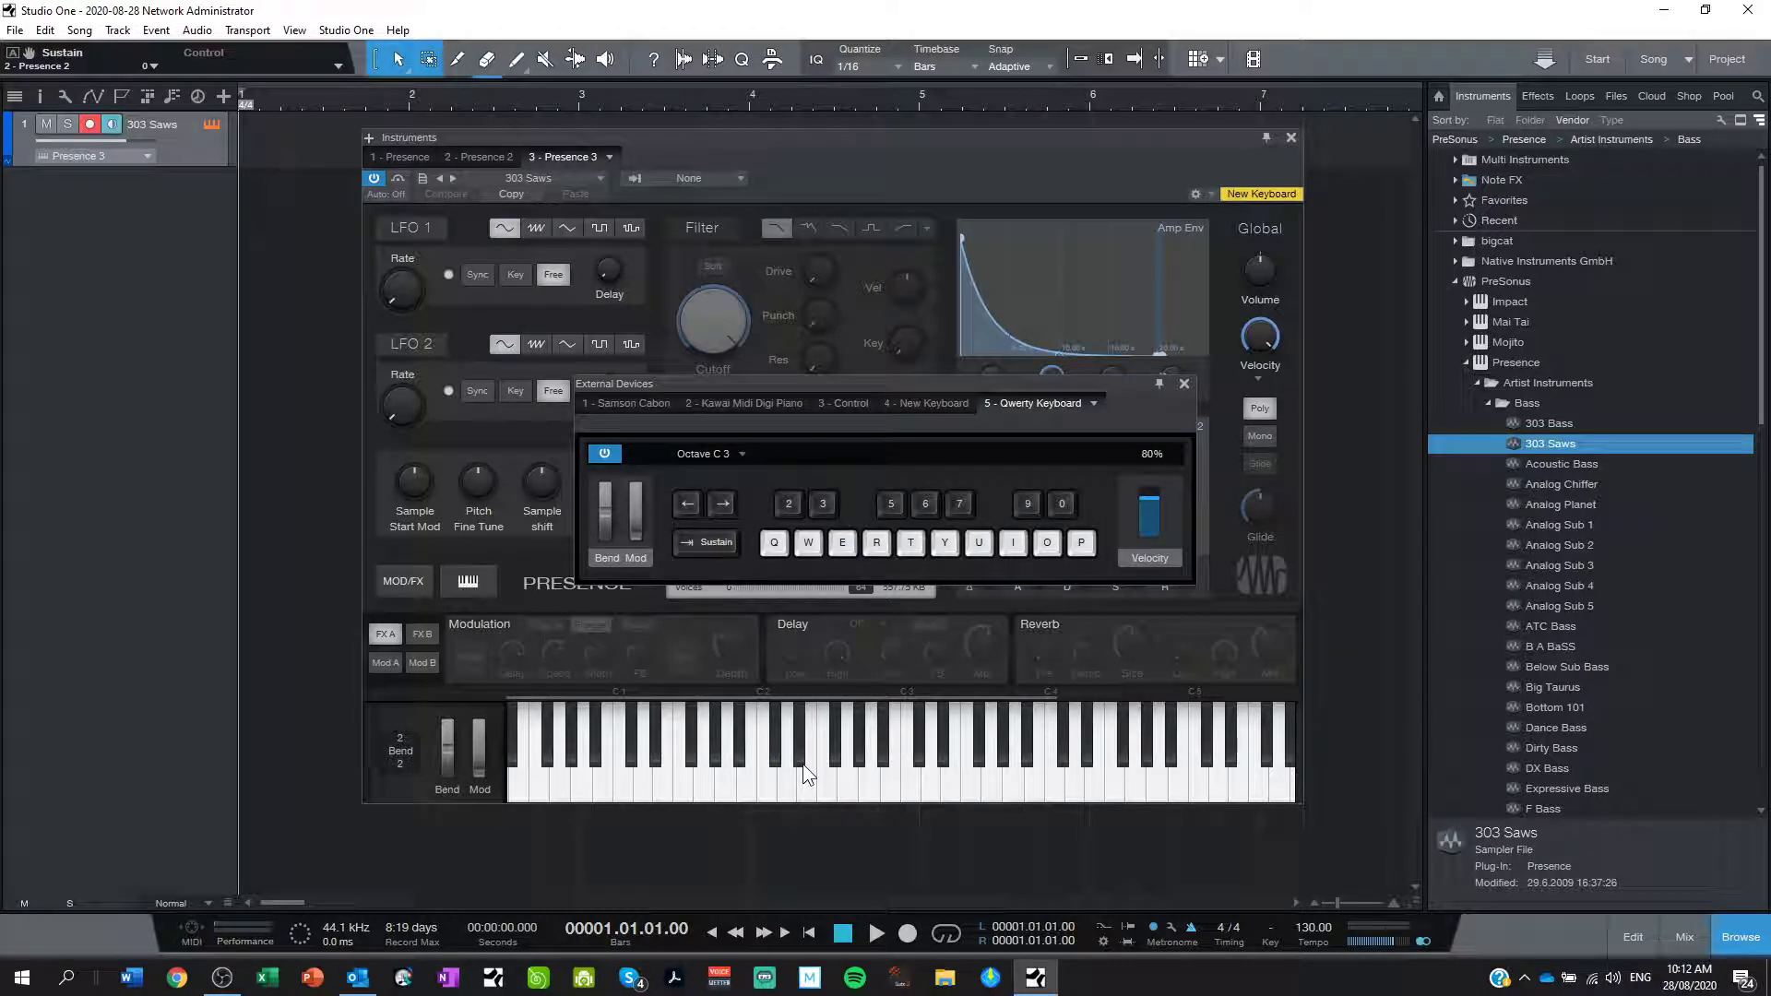
key("q")
key("w")
key("e")
key("r")
key("t")
key("y")
key("u")
key("t")
key("r")
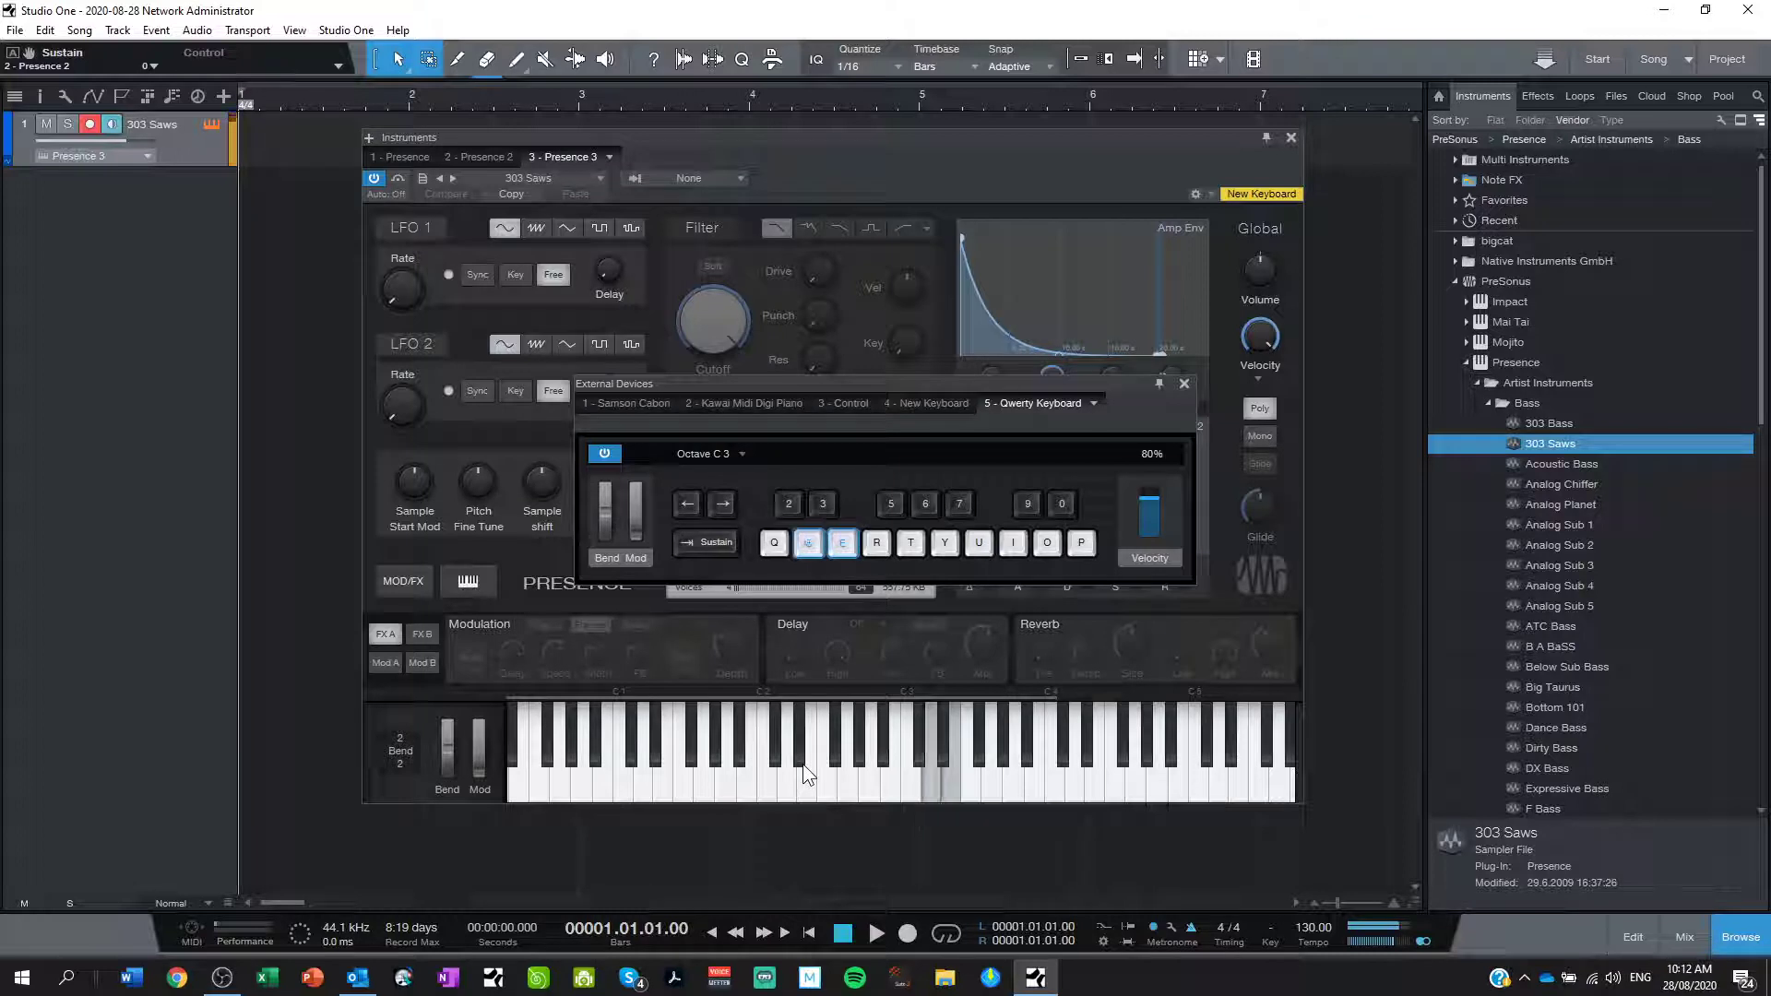
key("e")
key("w")
key("t")
key("y")
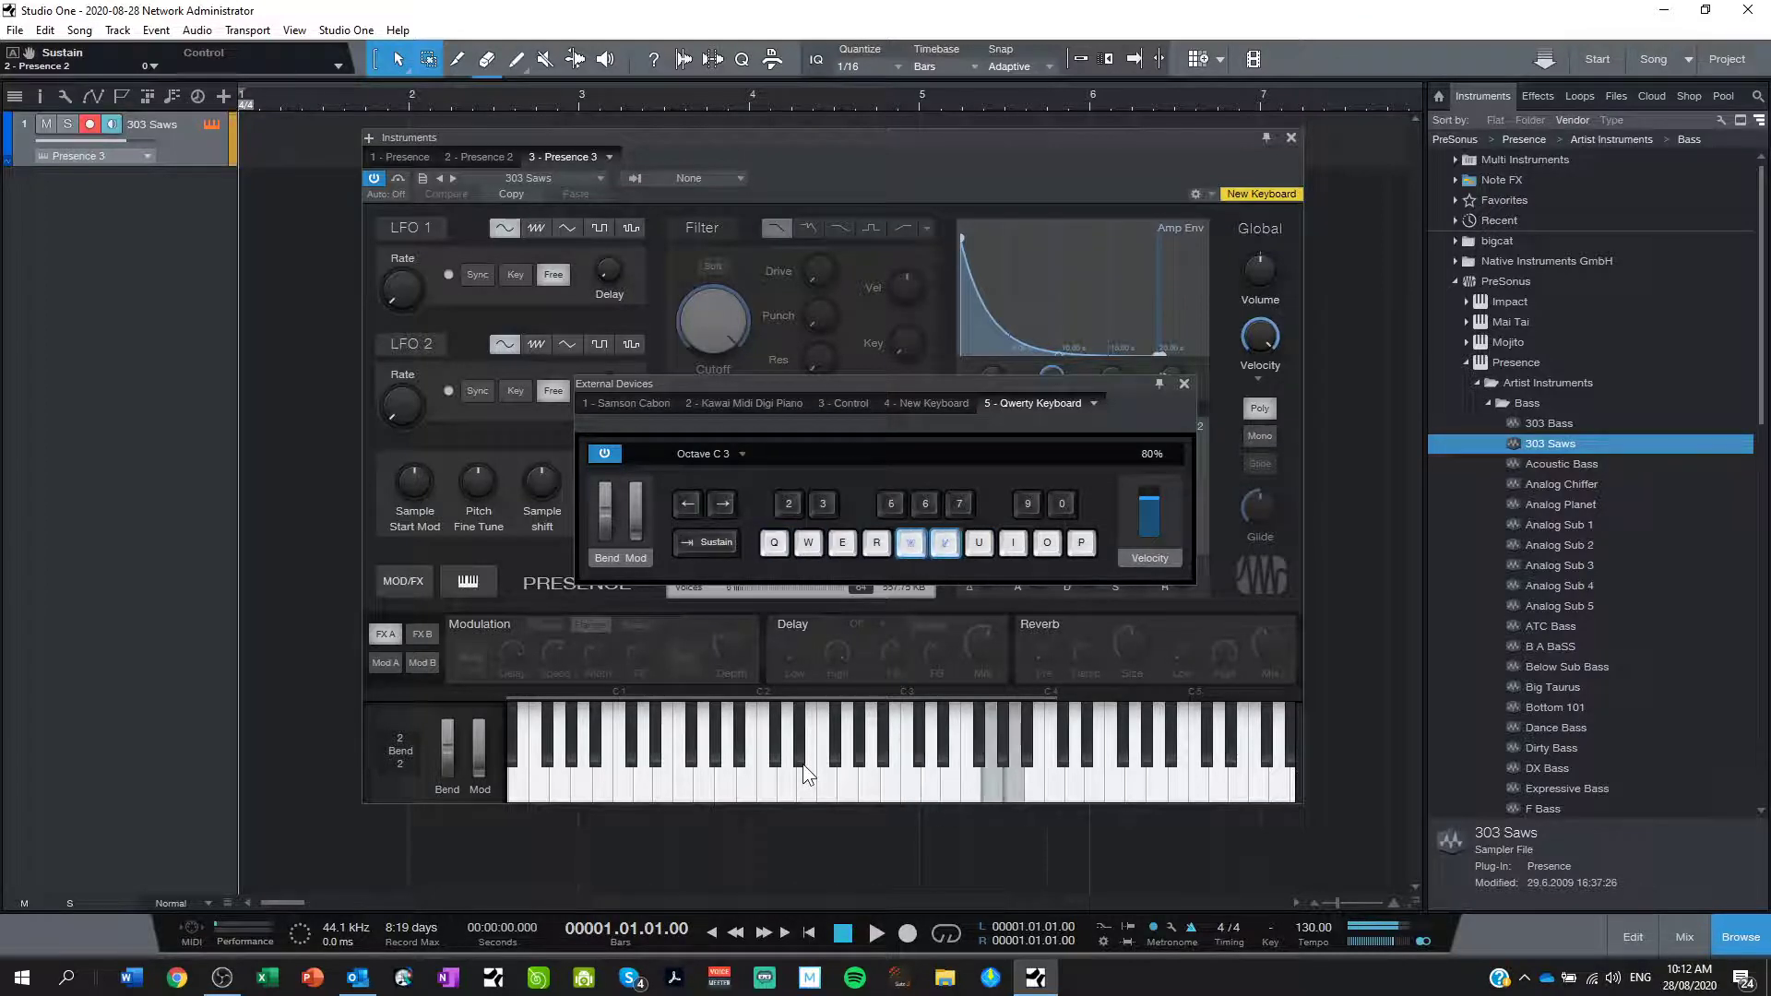
key("w")
key("e")
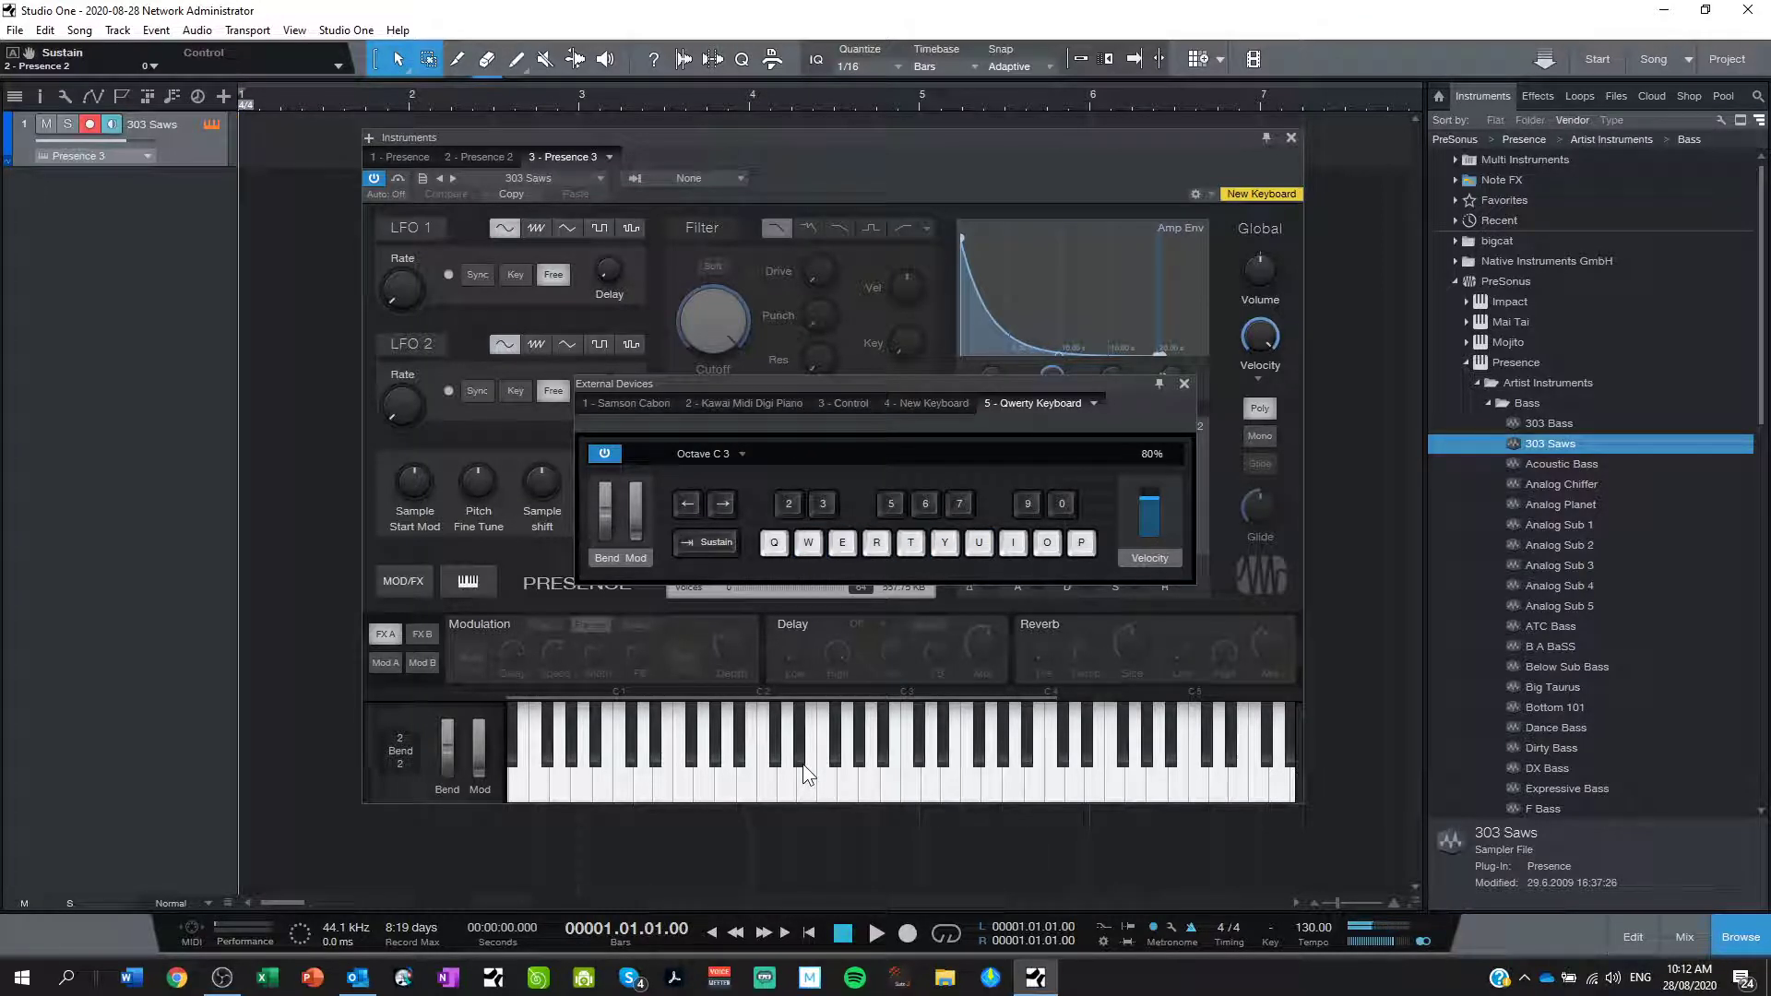
Audition notes with sustain toggled via Tab, then reposition the keyboard panel and instrument editor.
key("Tab")
key("w")
key("e")
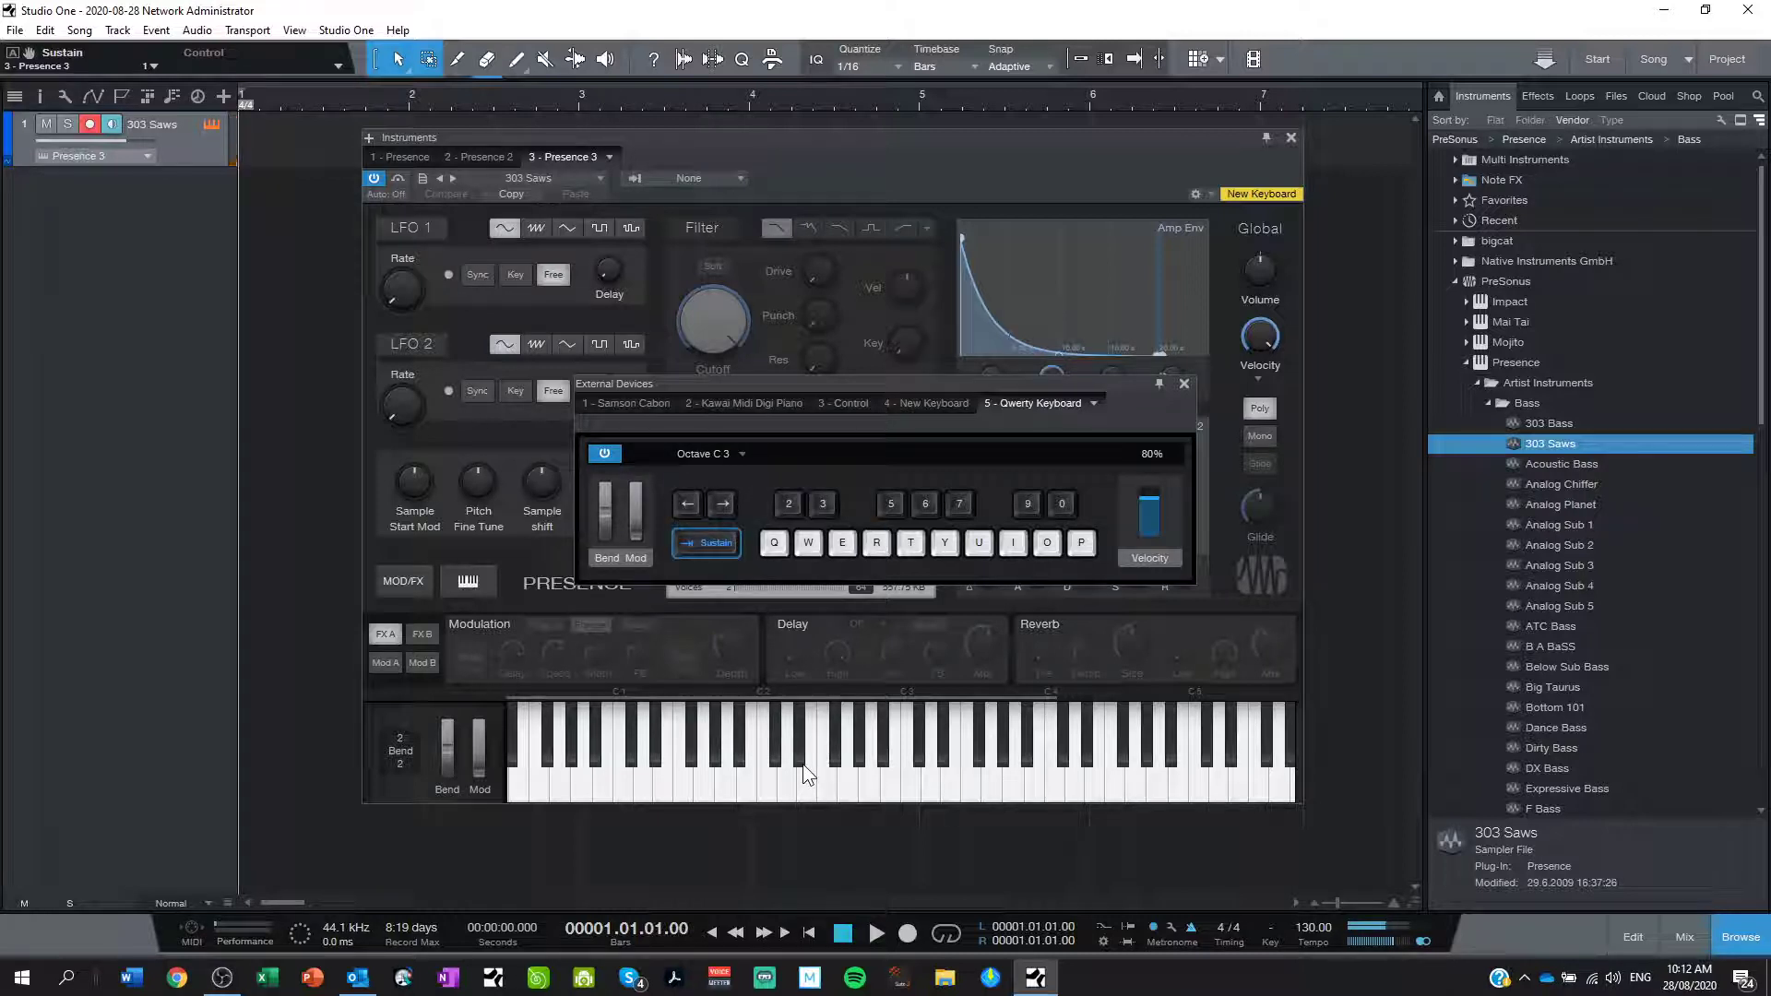
key("y")
key("Tab")
key("q")
key("Tab")
key("q")
key("q")
key("w")
key("q")
key("w")
key("q")
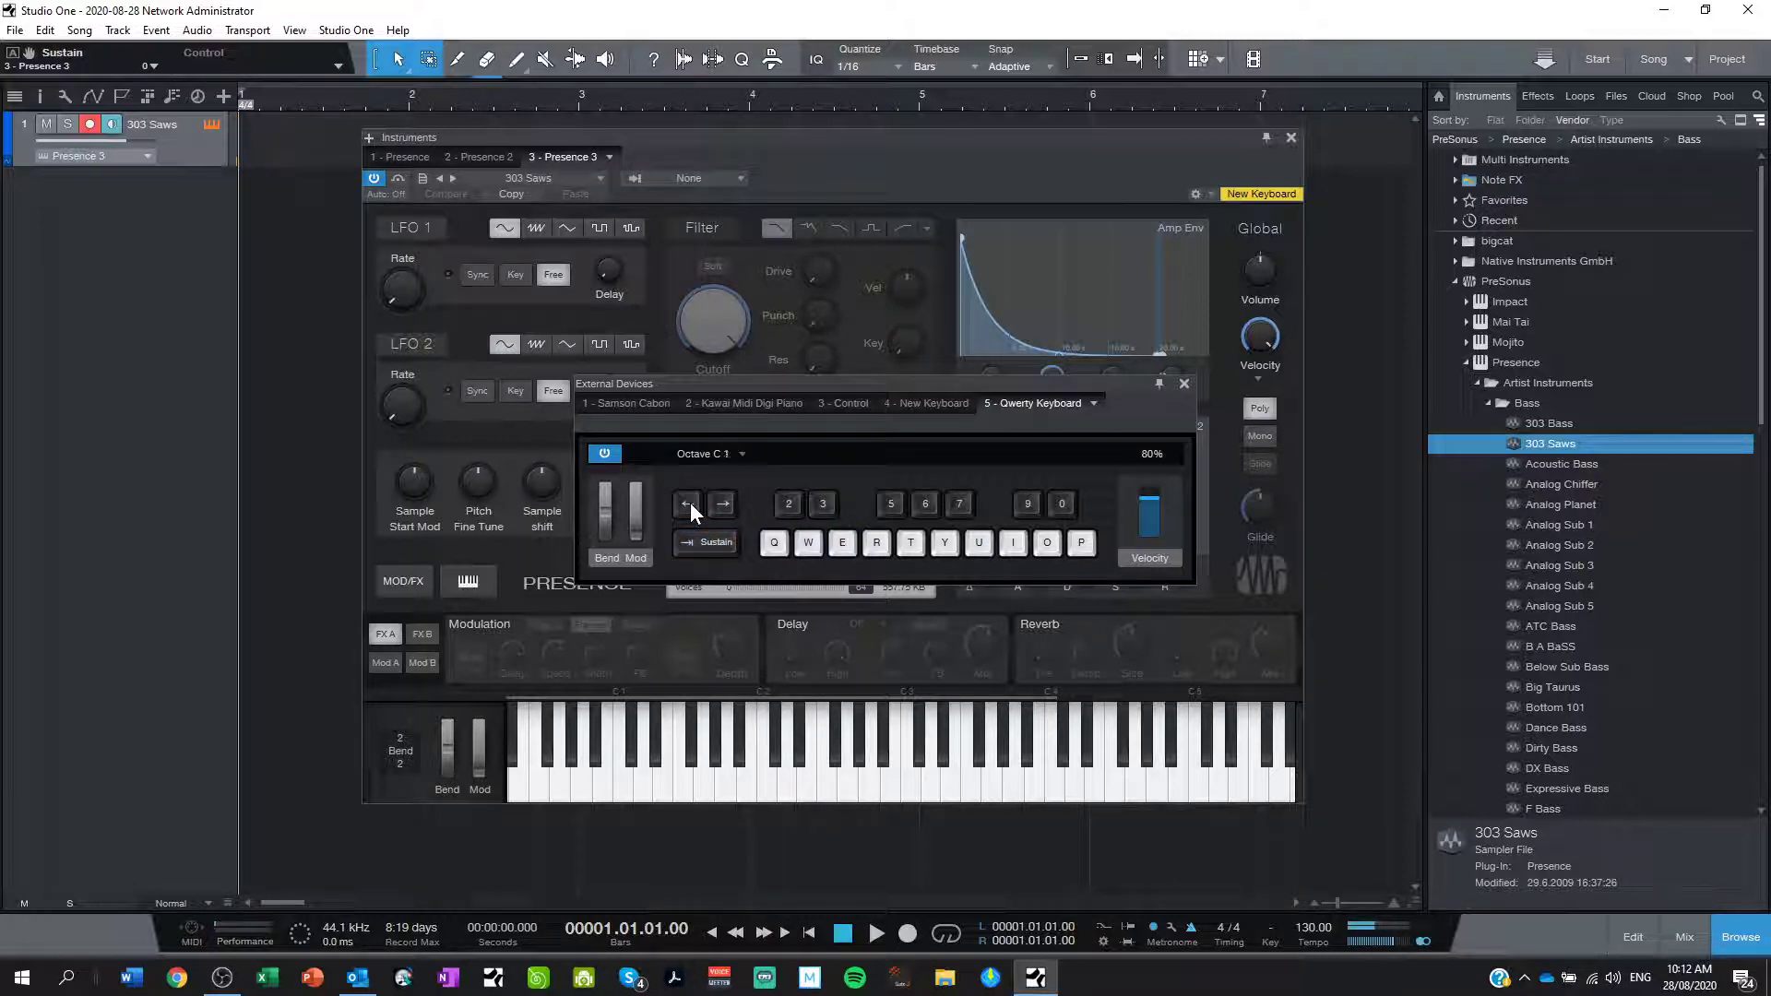
key("q")
key("w")
key("e")
key("q")
left_click_drag(886, 392, 884, 400)
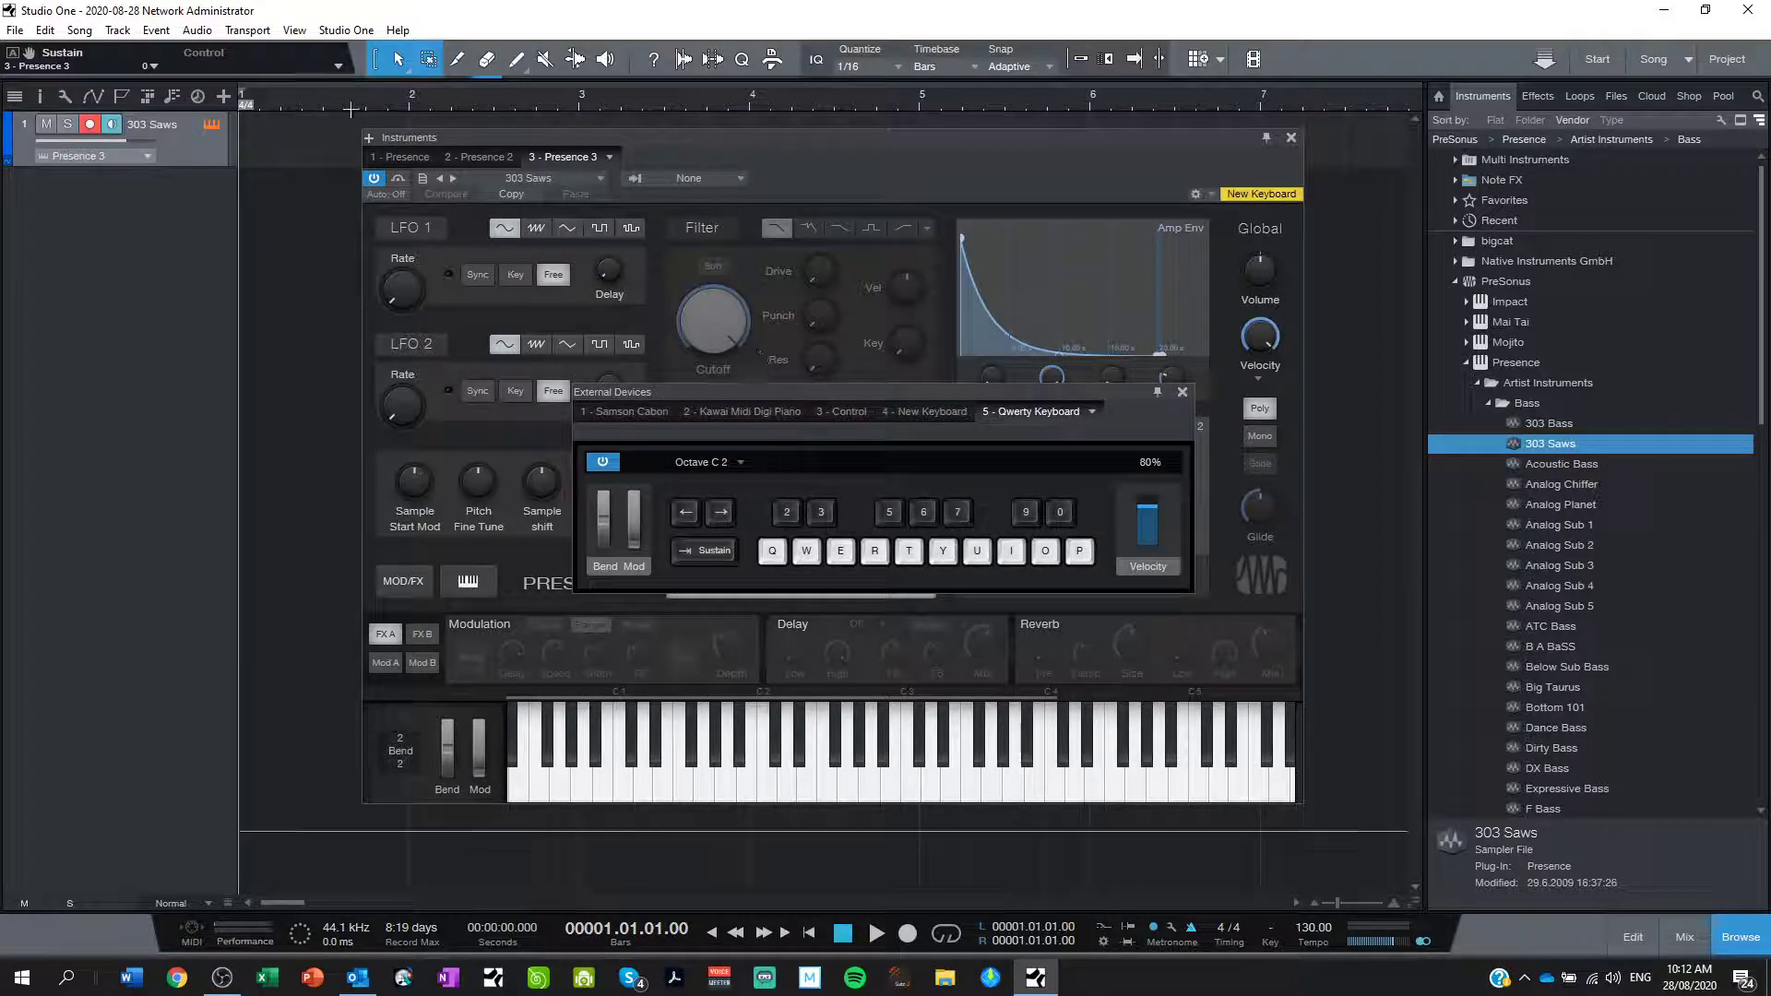
left_click_drag(1092, 136, 1082, 286)
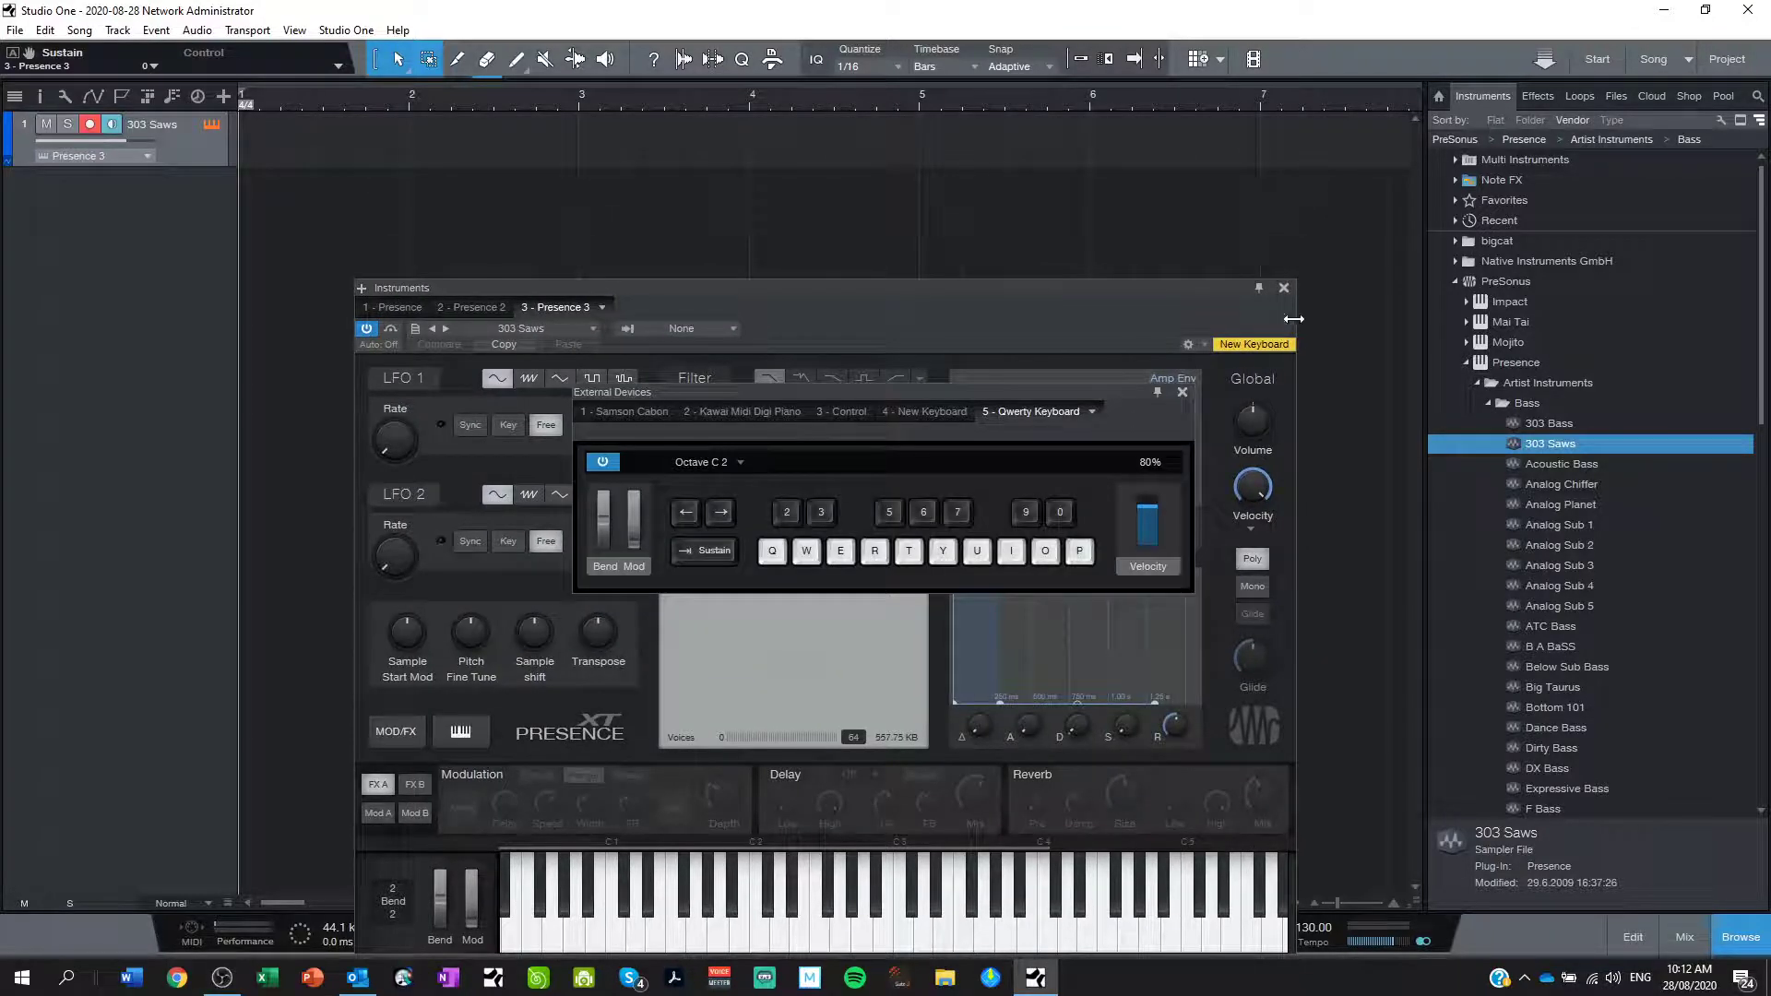
Close the instrument editor and reposition the keyboard panel.
left_click(1284, 288)
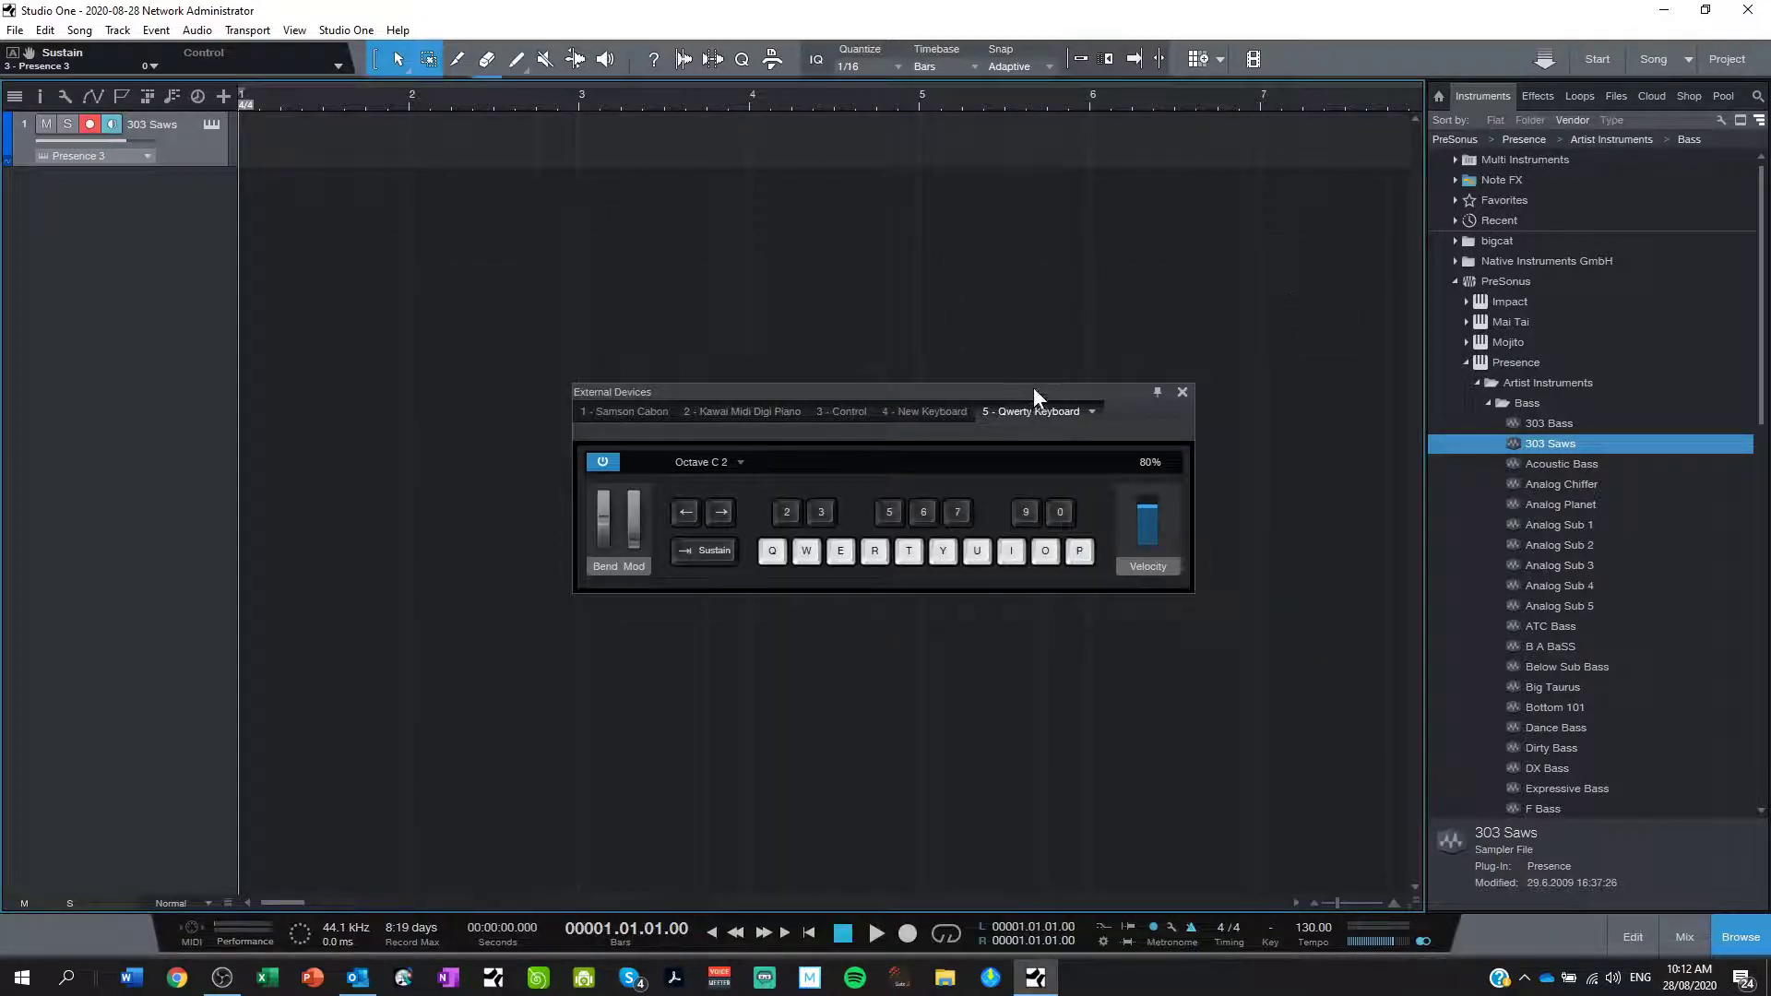
left_click_drag(1034, 390, 765, 412)
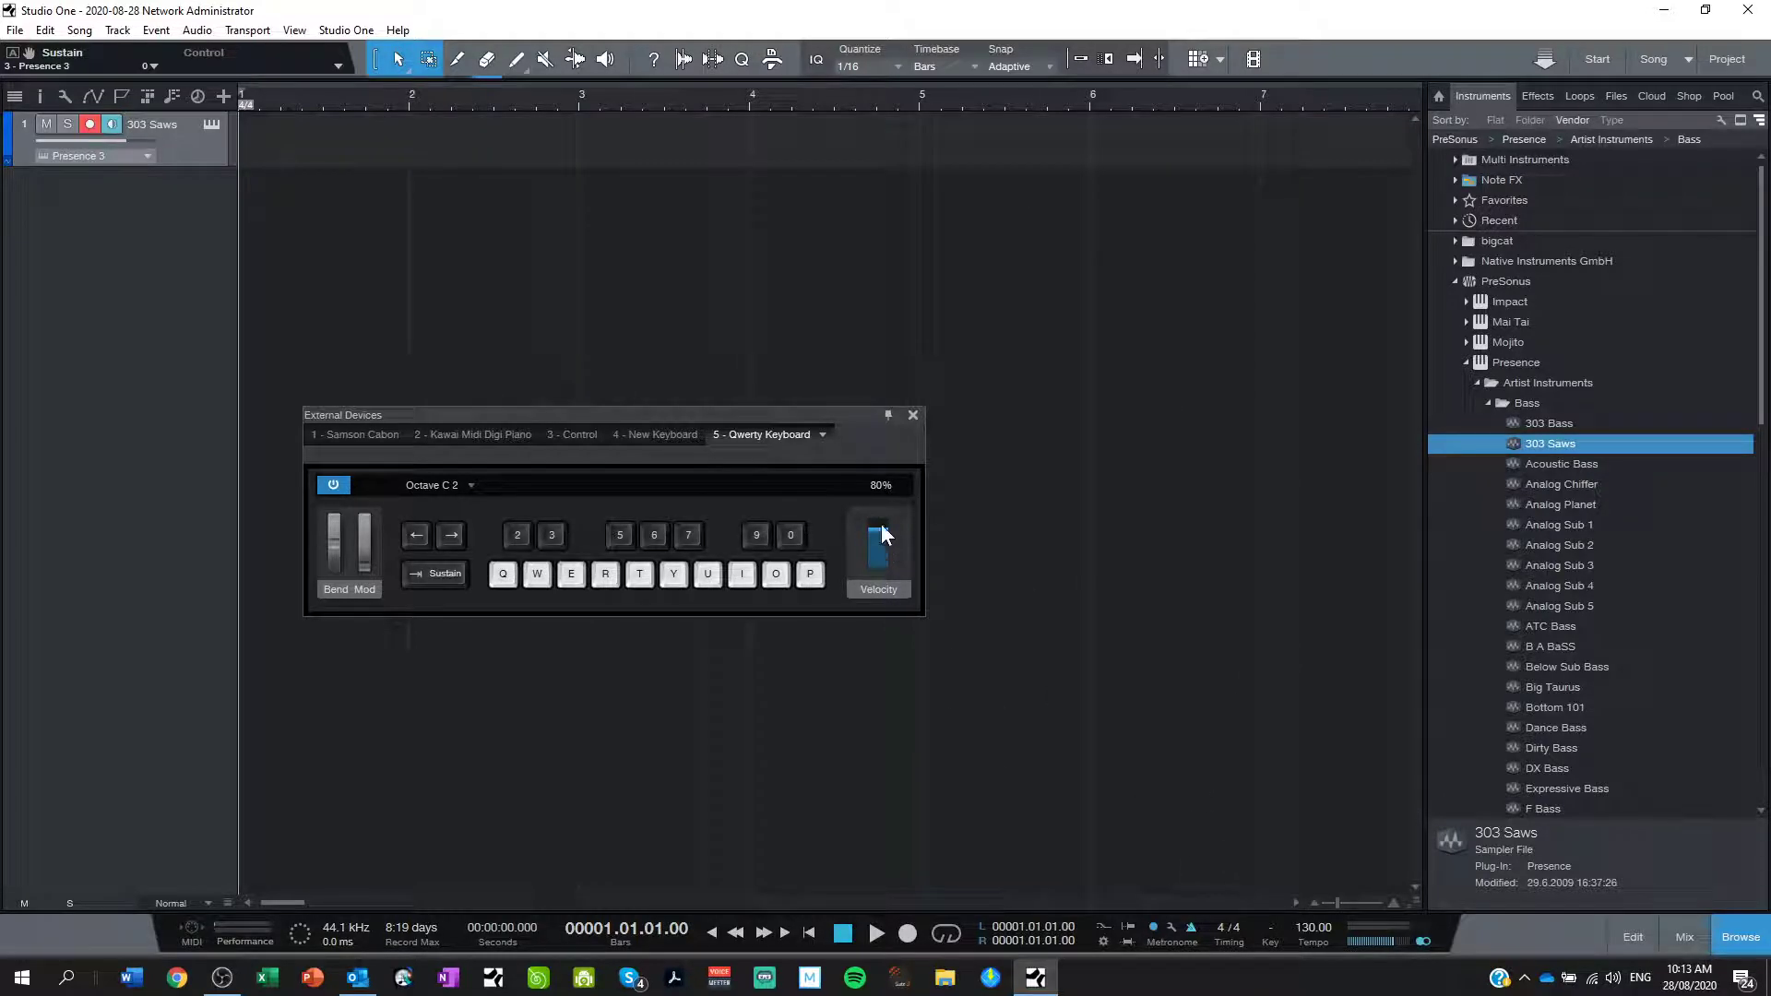
left_click_drag(814, 416, 907, 383)
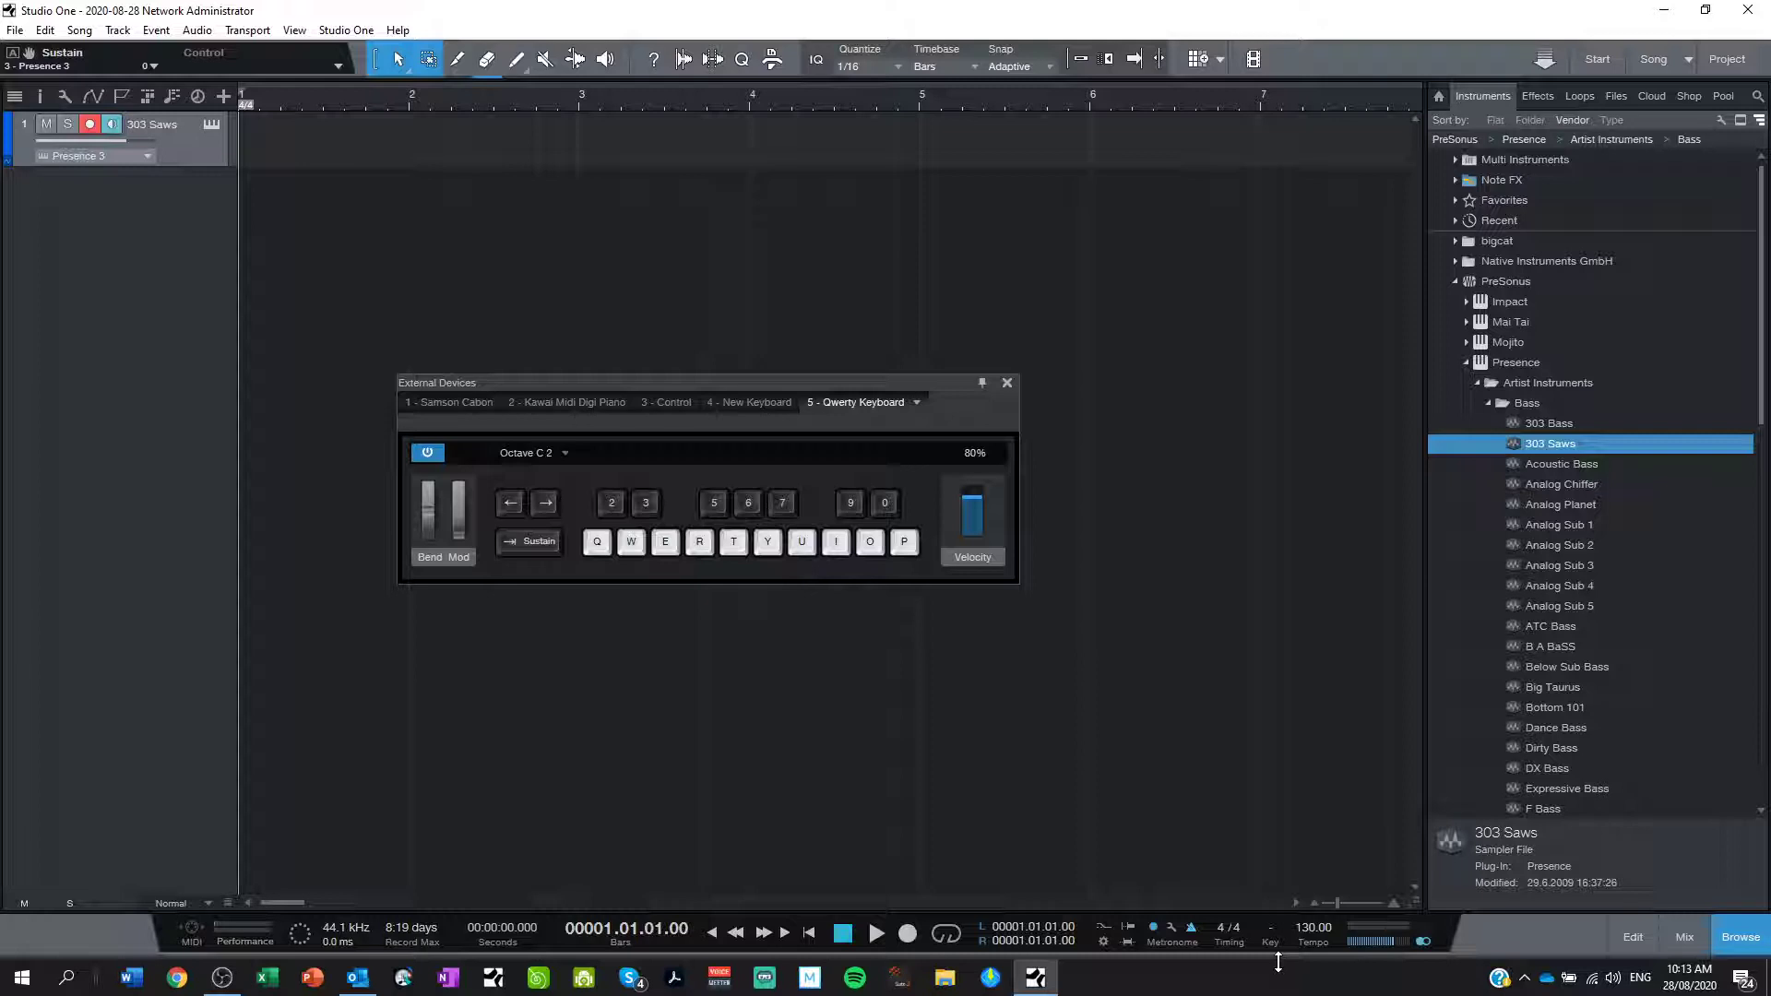
Practise the bass riff on the Qwerty Keyboard.
key("q")
key("q")
key("r")
key("t")
key("3")
key("q")
key("q")
key("3")
key("q")
key("r")
key("r")
key("r")
key("3")
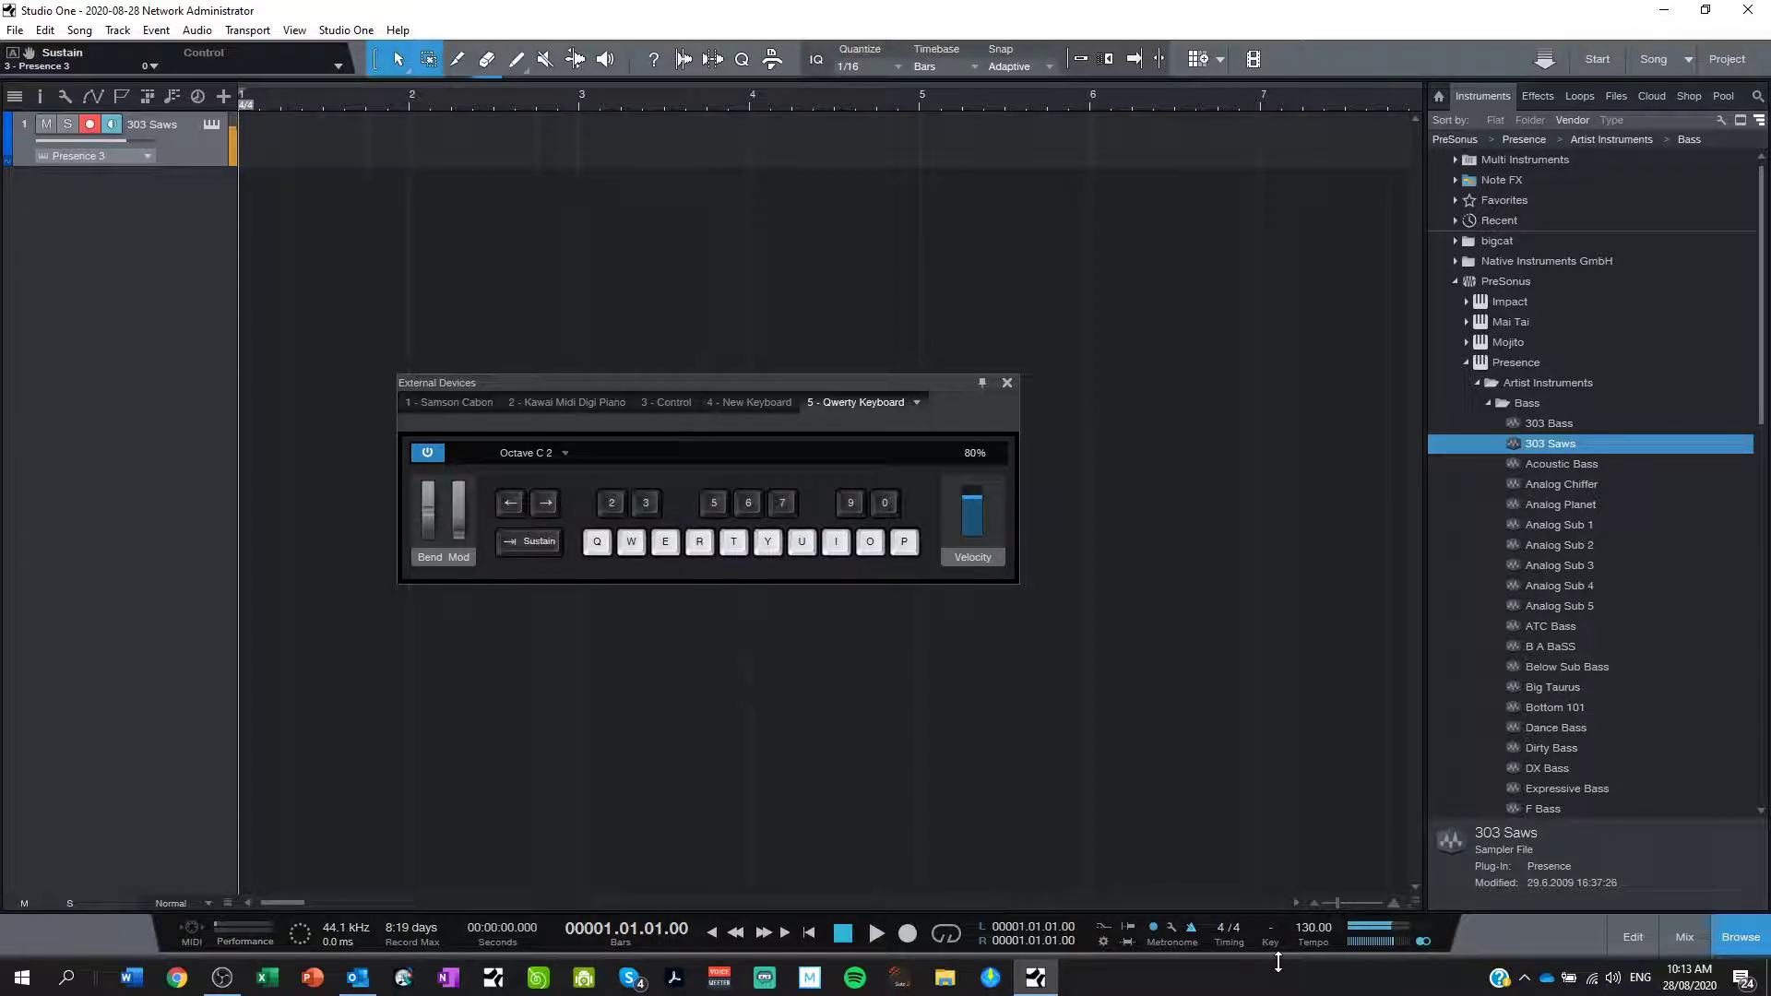
key("q")
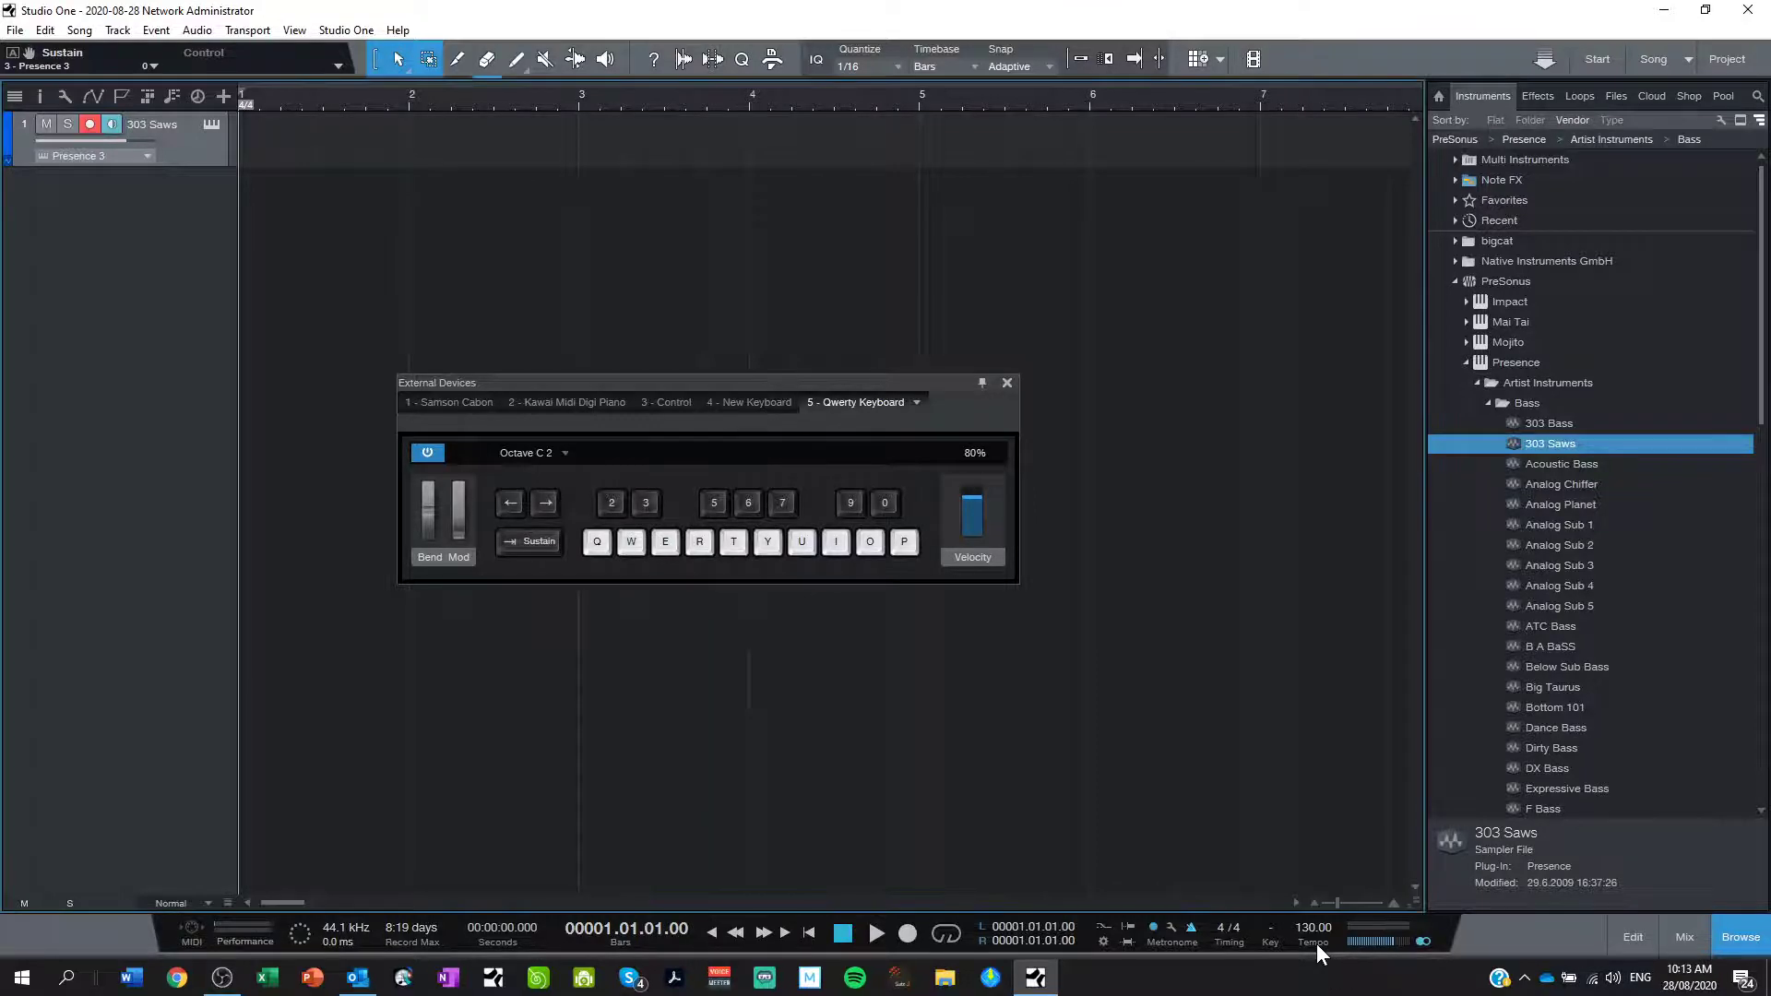
Tap in a new tempo and set the song tempo to exactly 135.
left_click(1315, 944)
left_click(1315, 942)
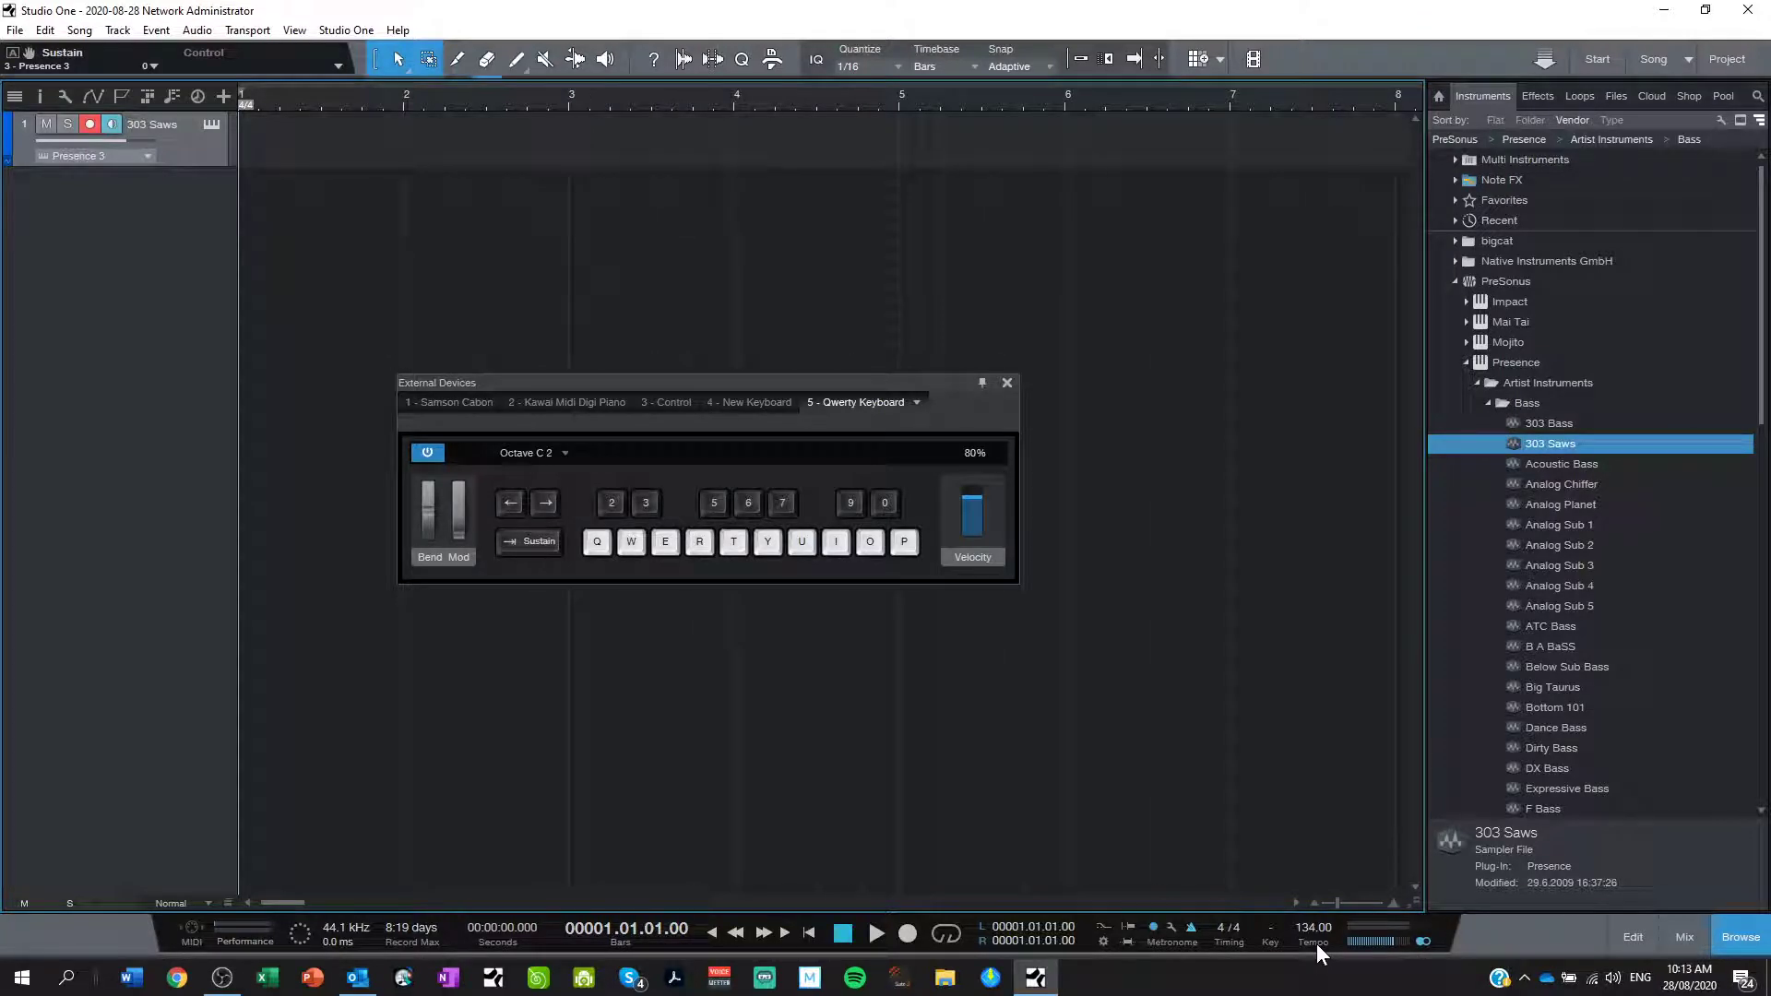
left_click(1315, 943)
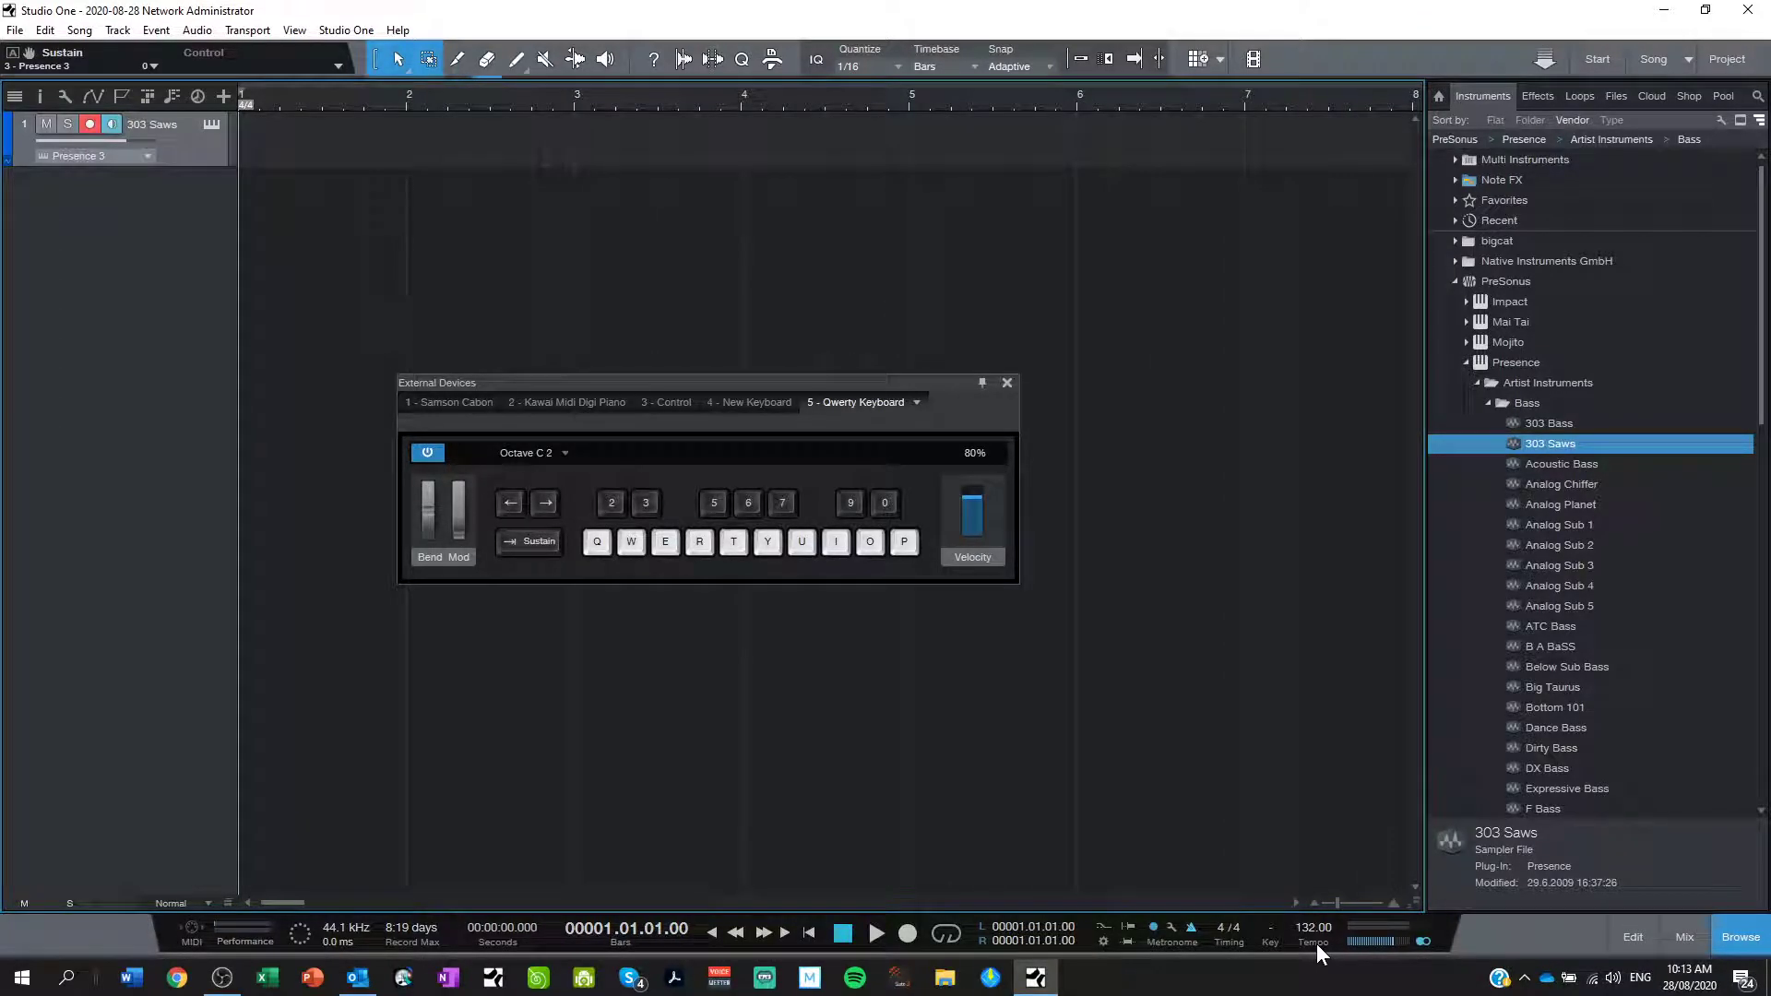
left_click(1315, 944)
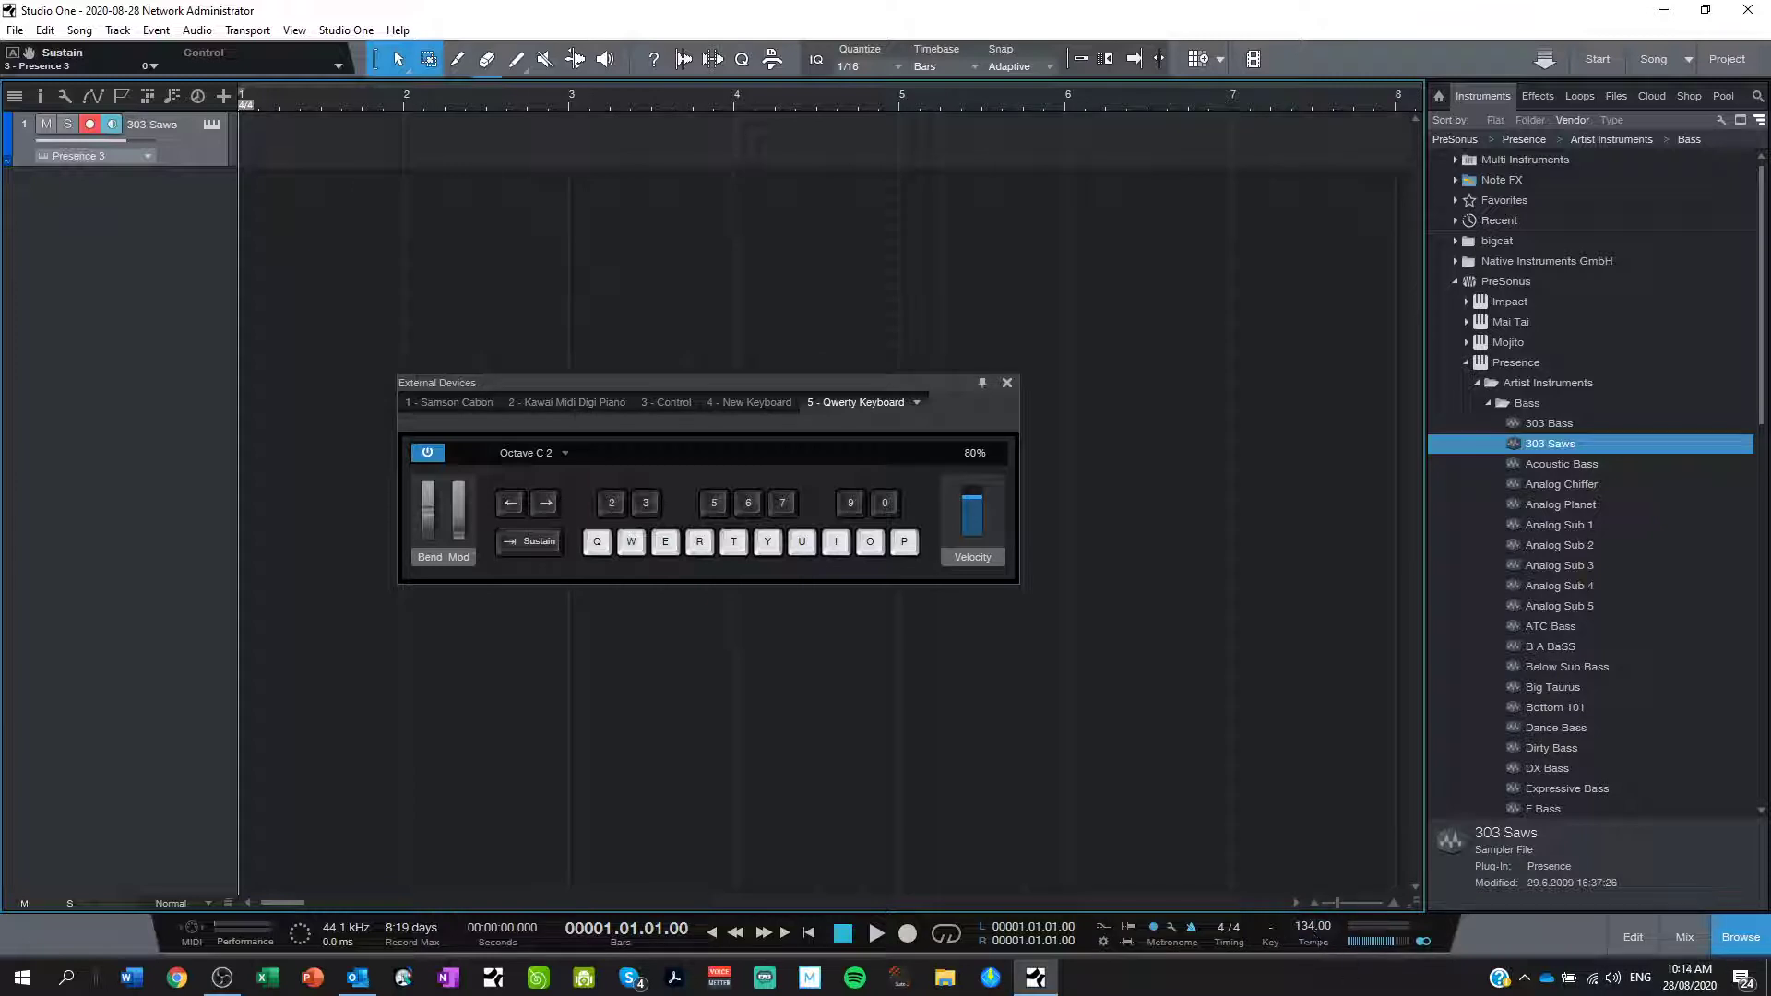
left_click_drag(1304, 933, 1304, 933)
Enable Precount with a 2-bar length in Metronome Setup, then close it.
left_click(1171, 928)
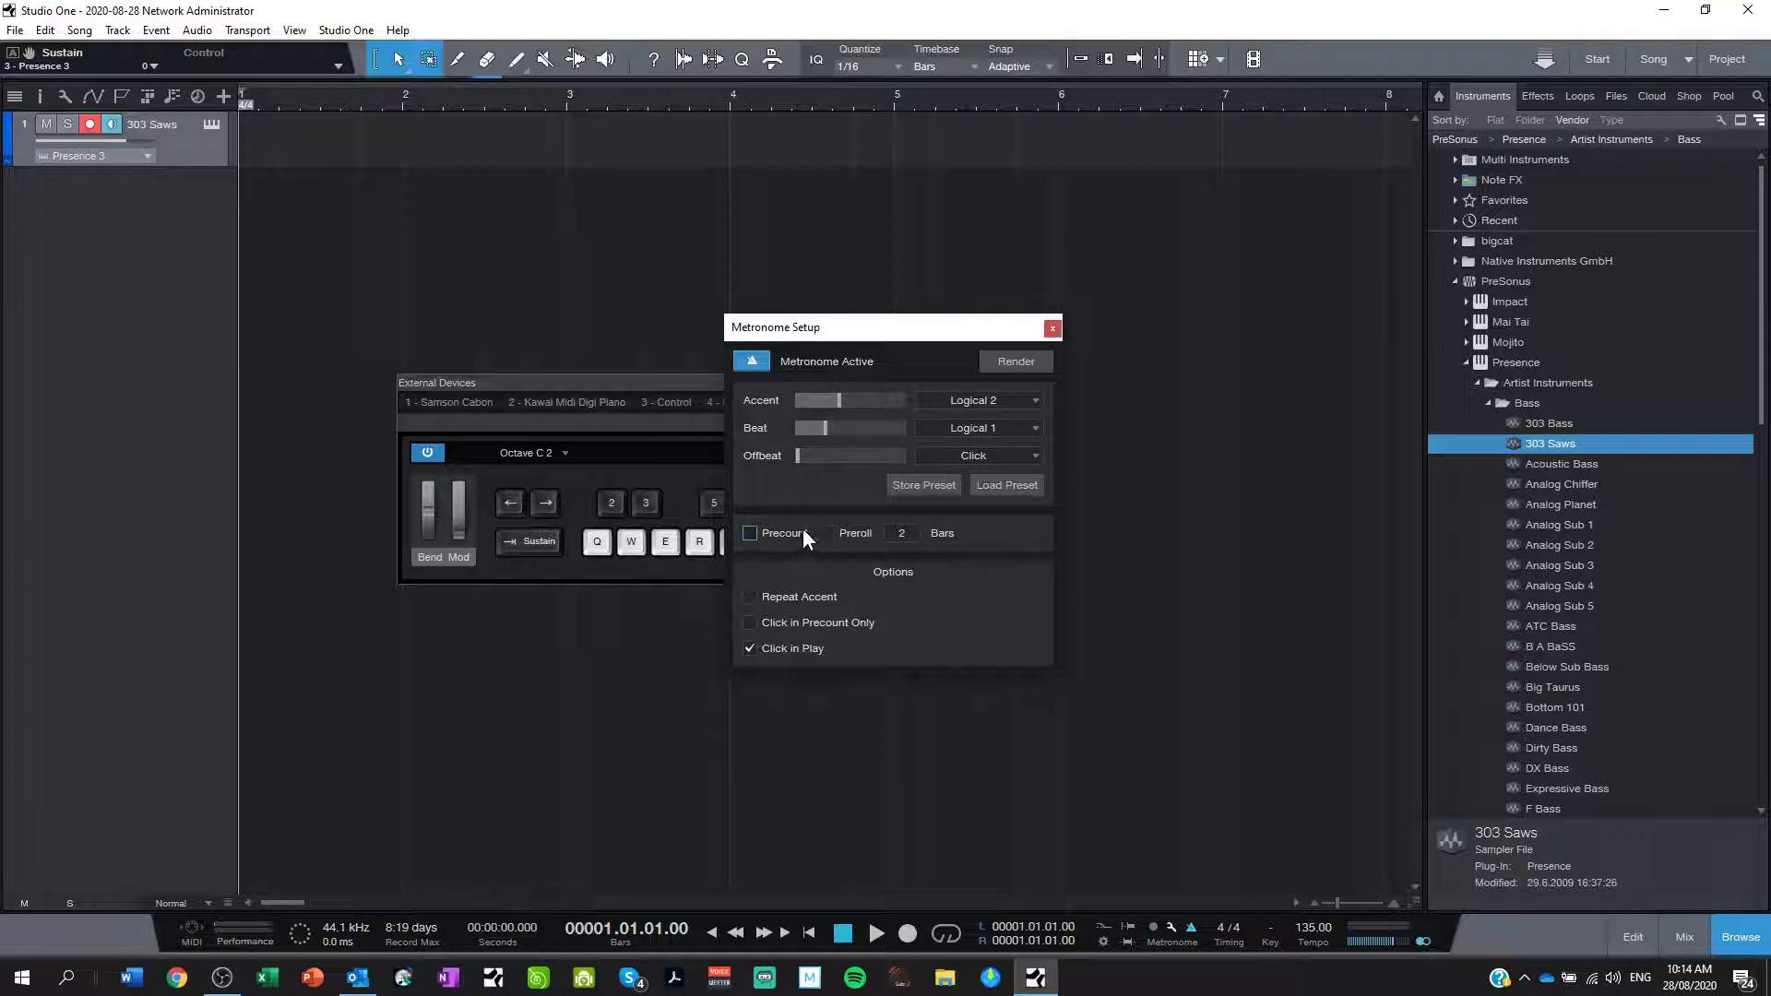
left_click(750, 533)
left_click(900, 534)
left_click(1052, 329)
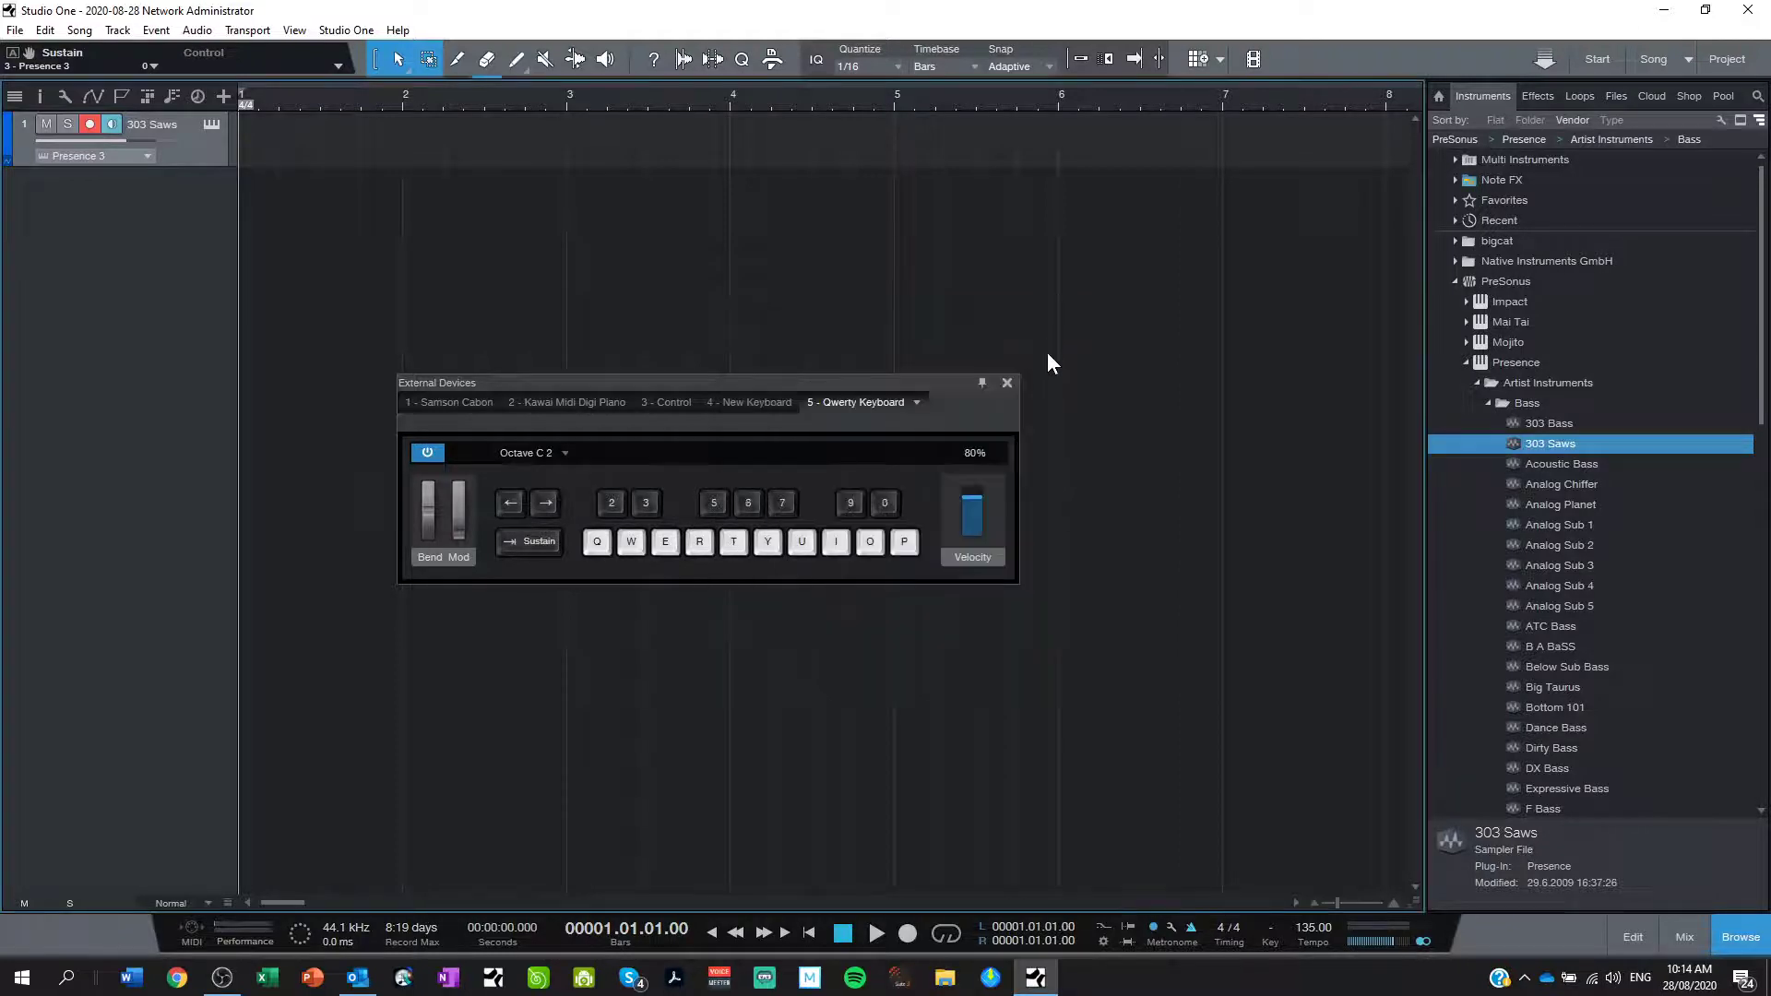
With the metronome on, record the bass riff onto 303 Saws after the count-in.
left_click(1190, 927)
key("q")
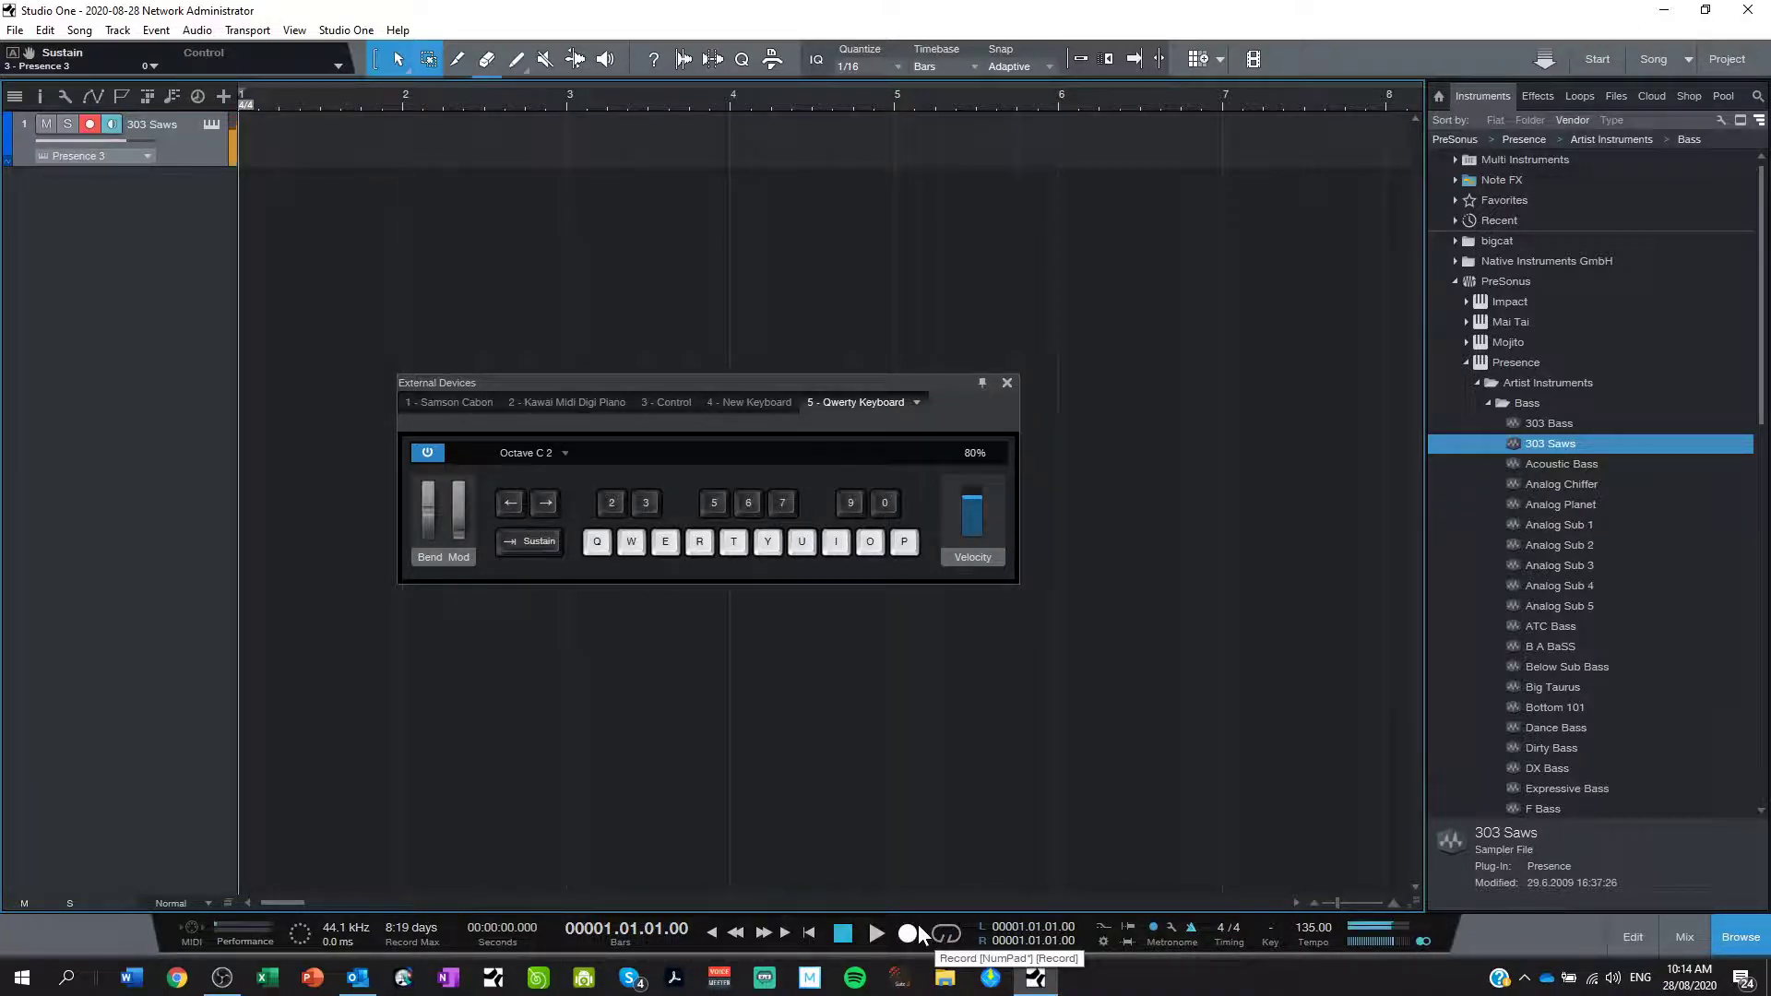
left_click(911, 934)
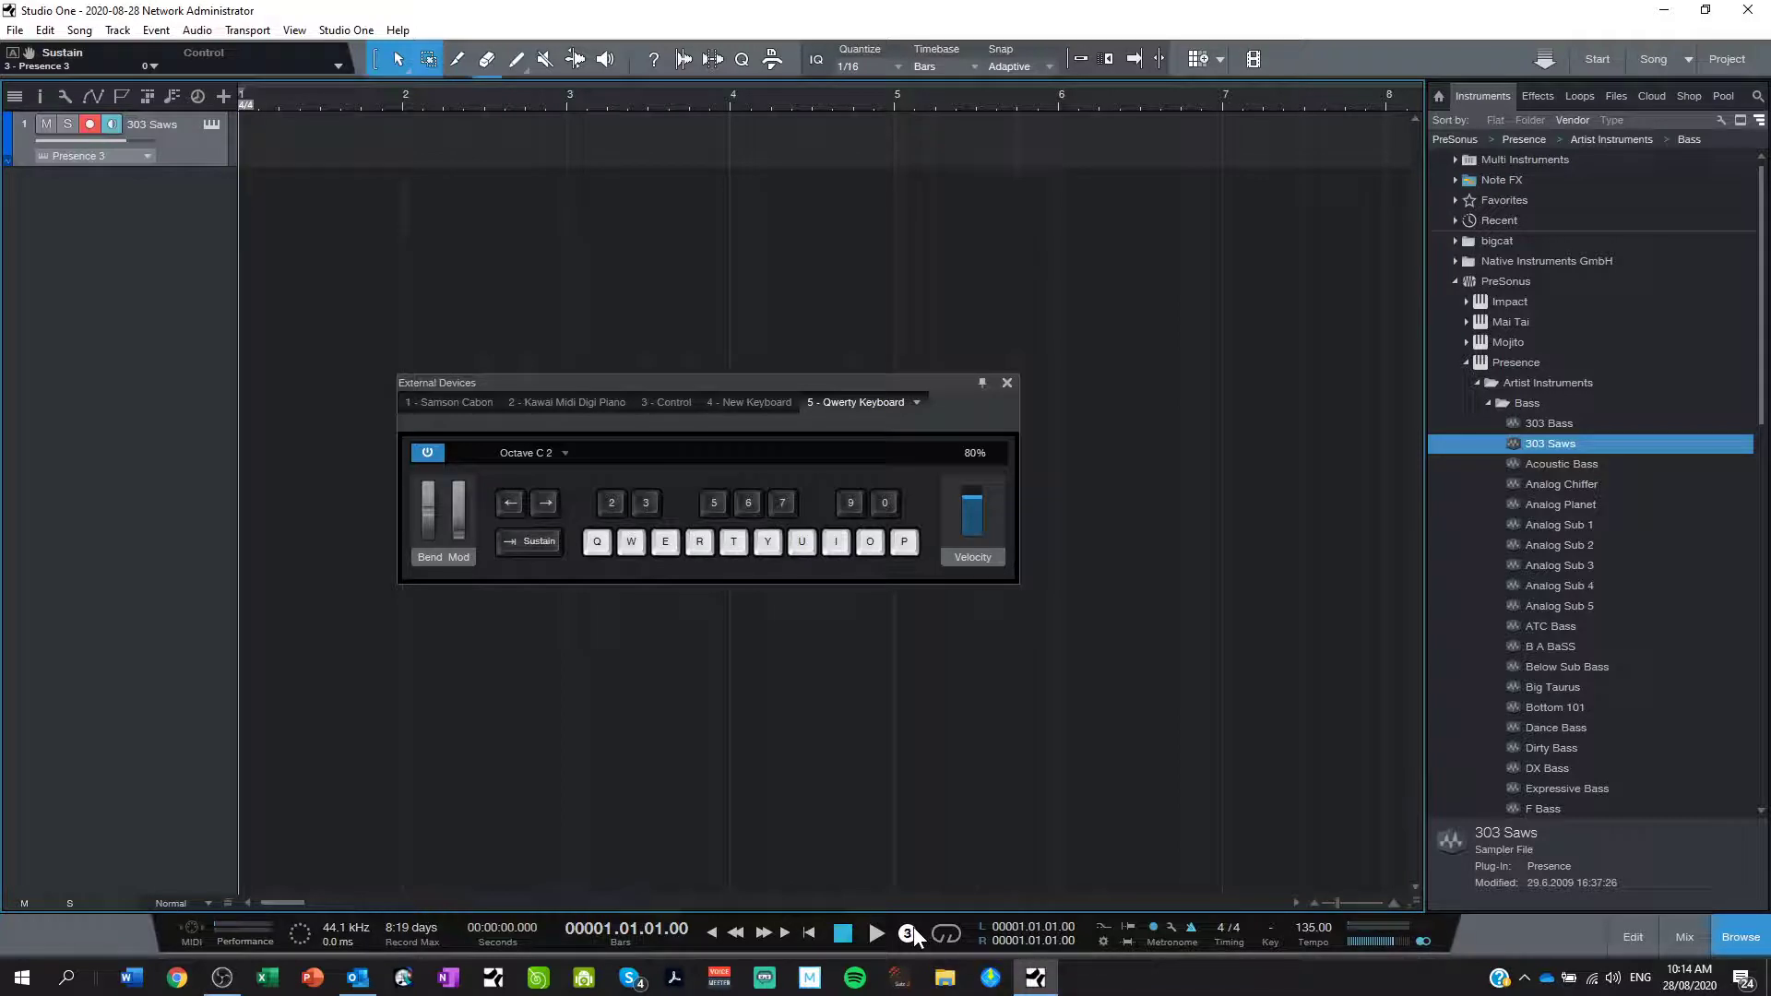
key("3")
key("3")
key("3")
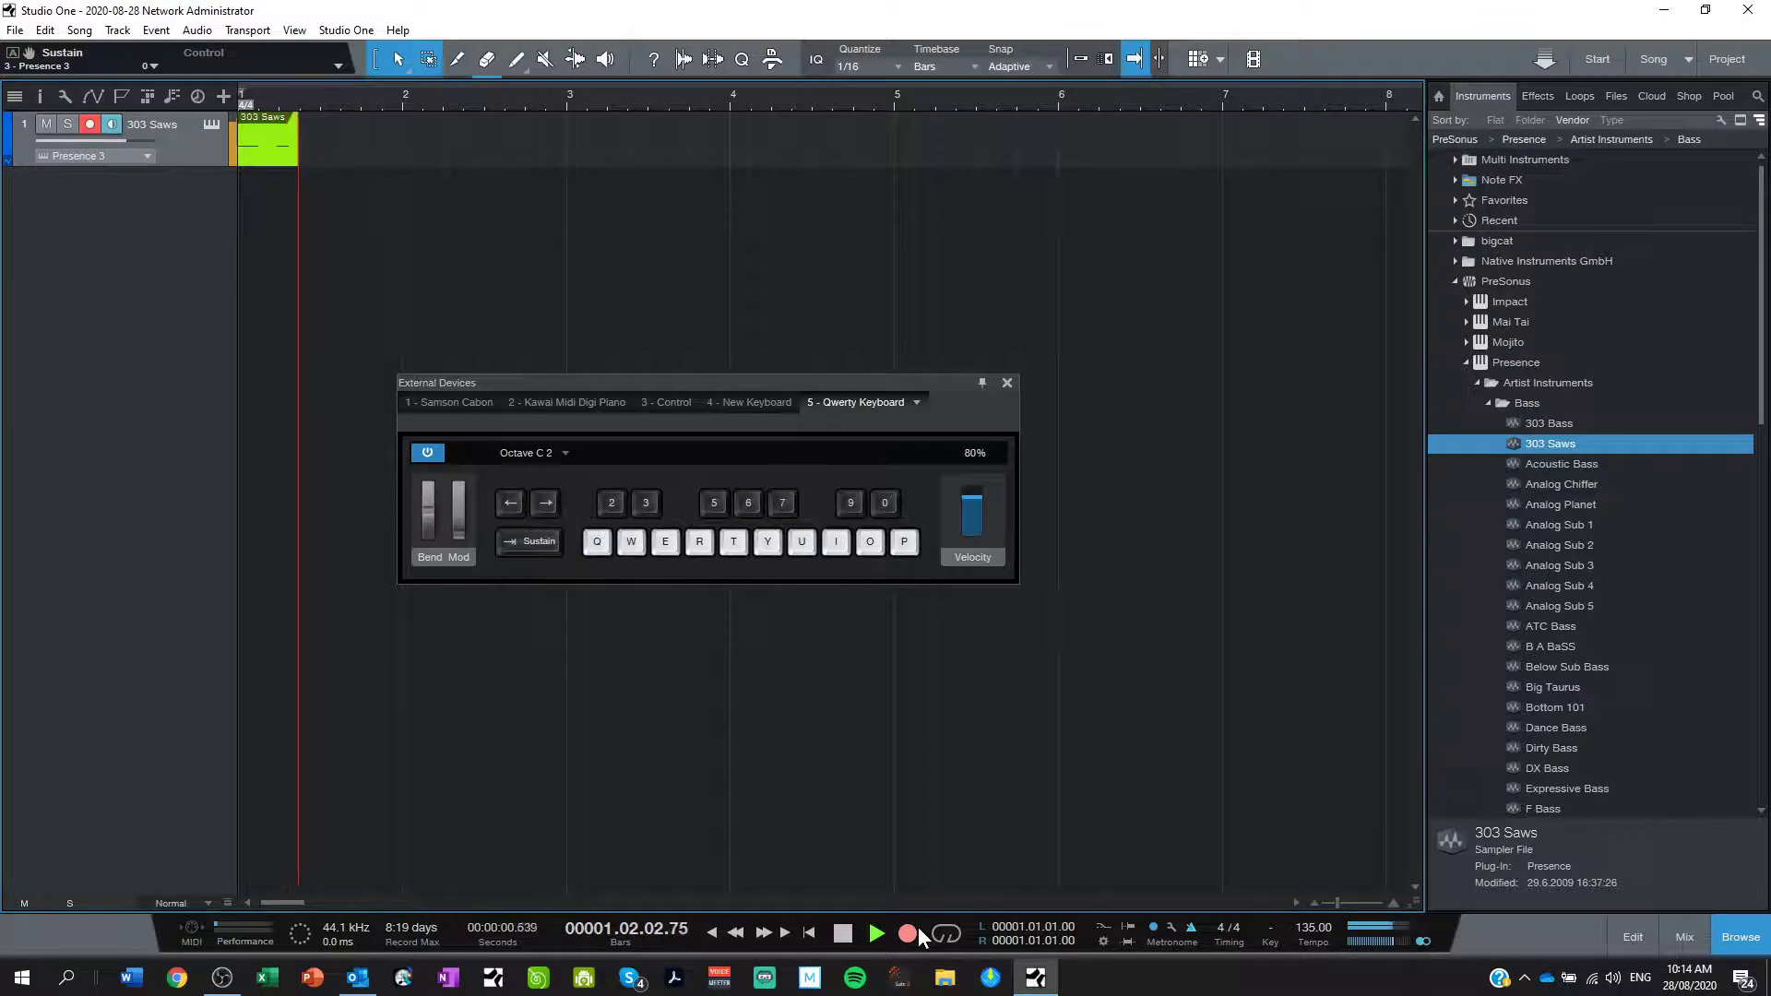
key("q")
key("t")
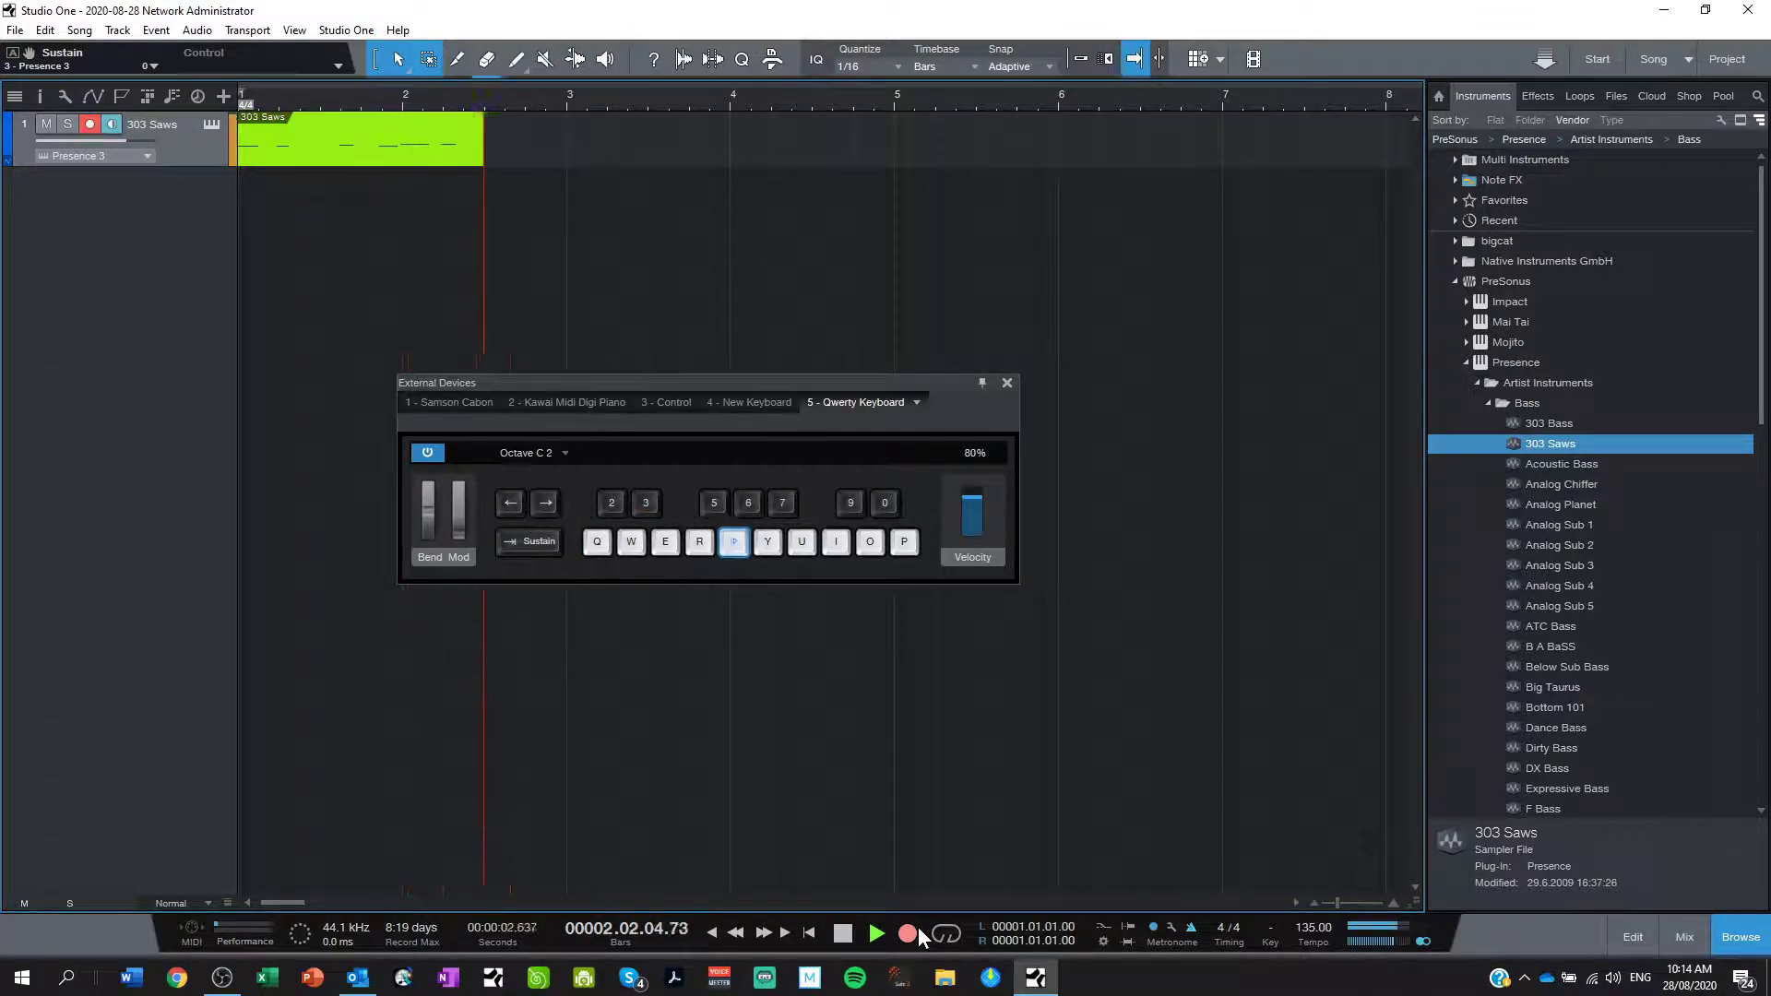
key("q")
key("q")
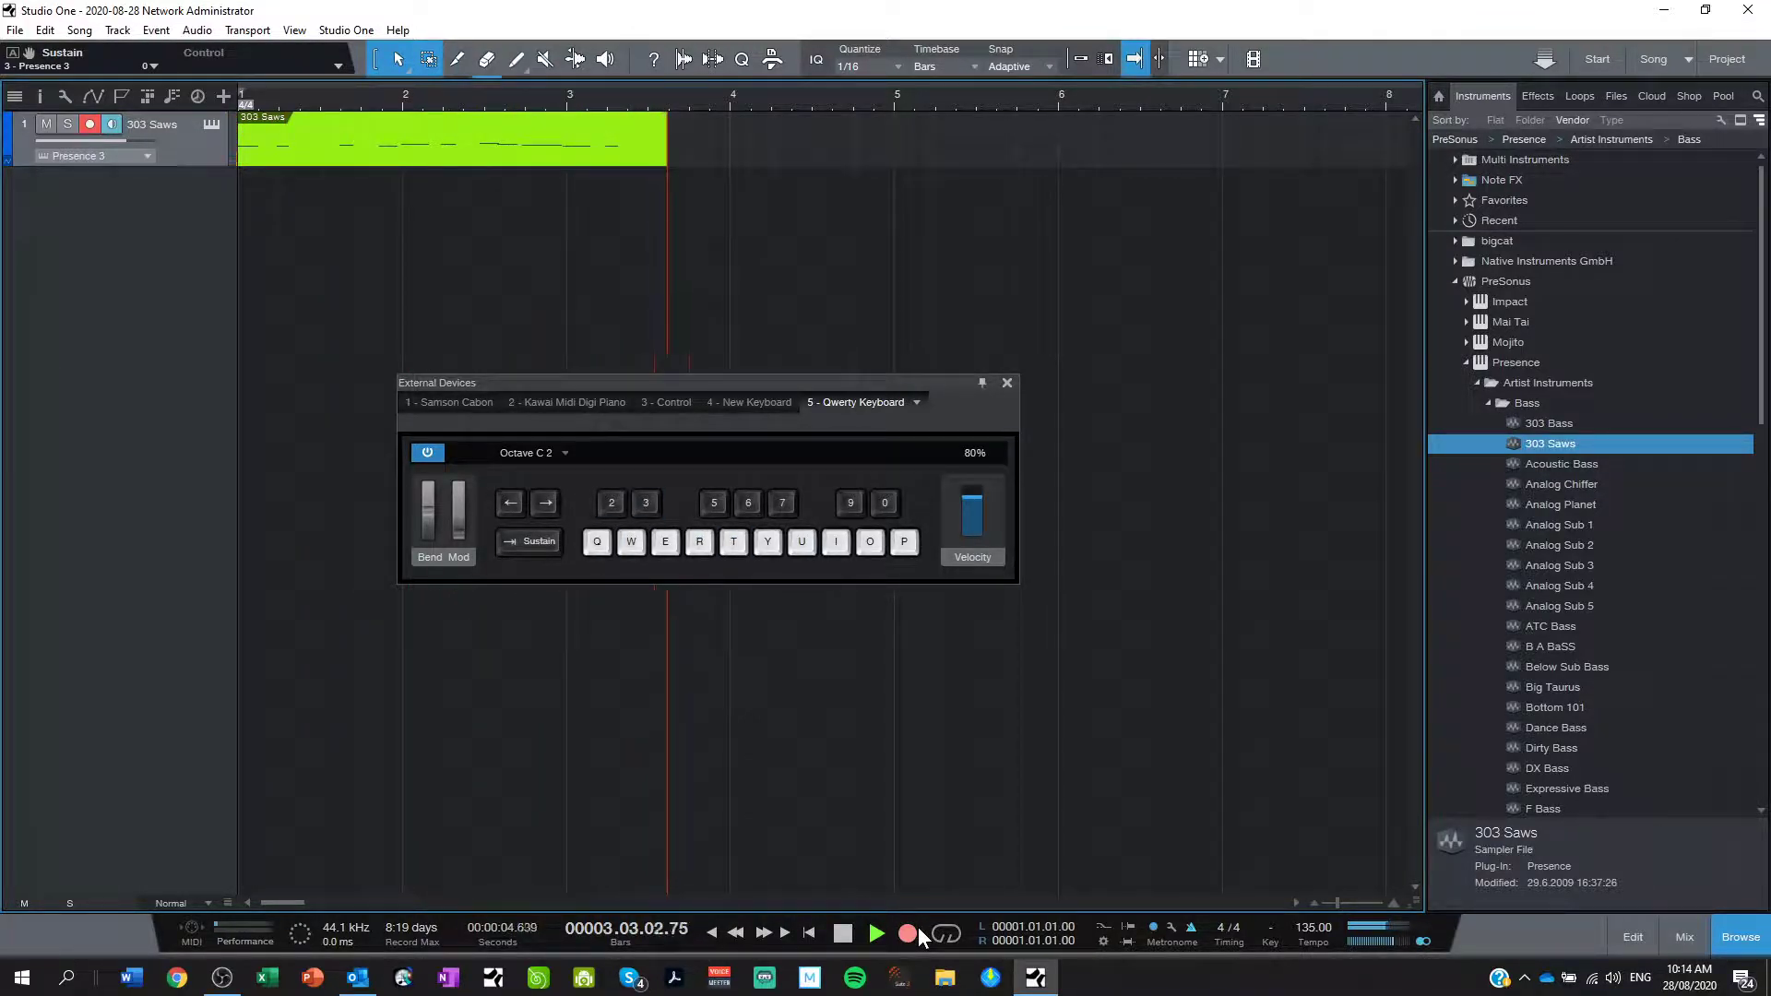
key("q")
key("q")
key("q")
key("q")
key("q")
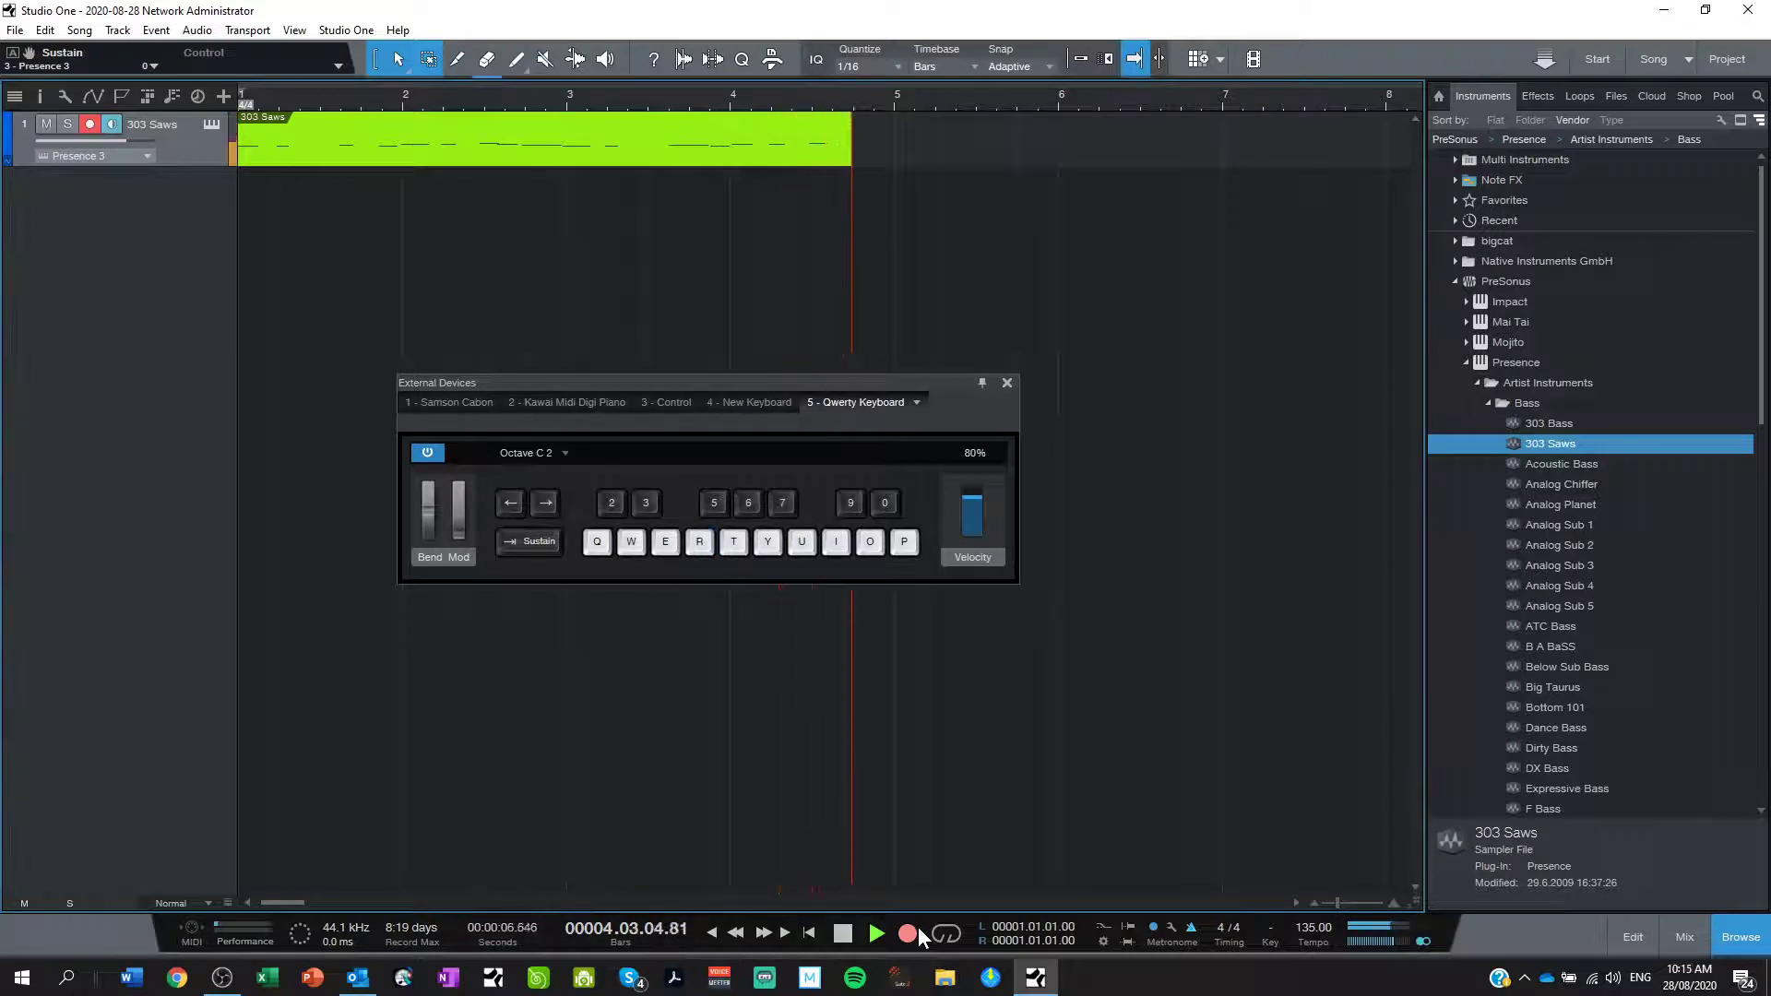
key("shift+q")
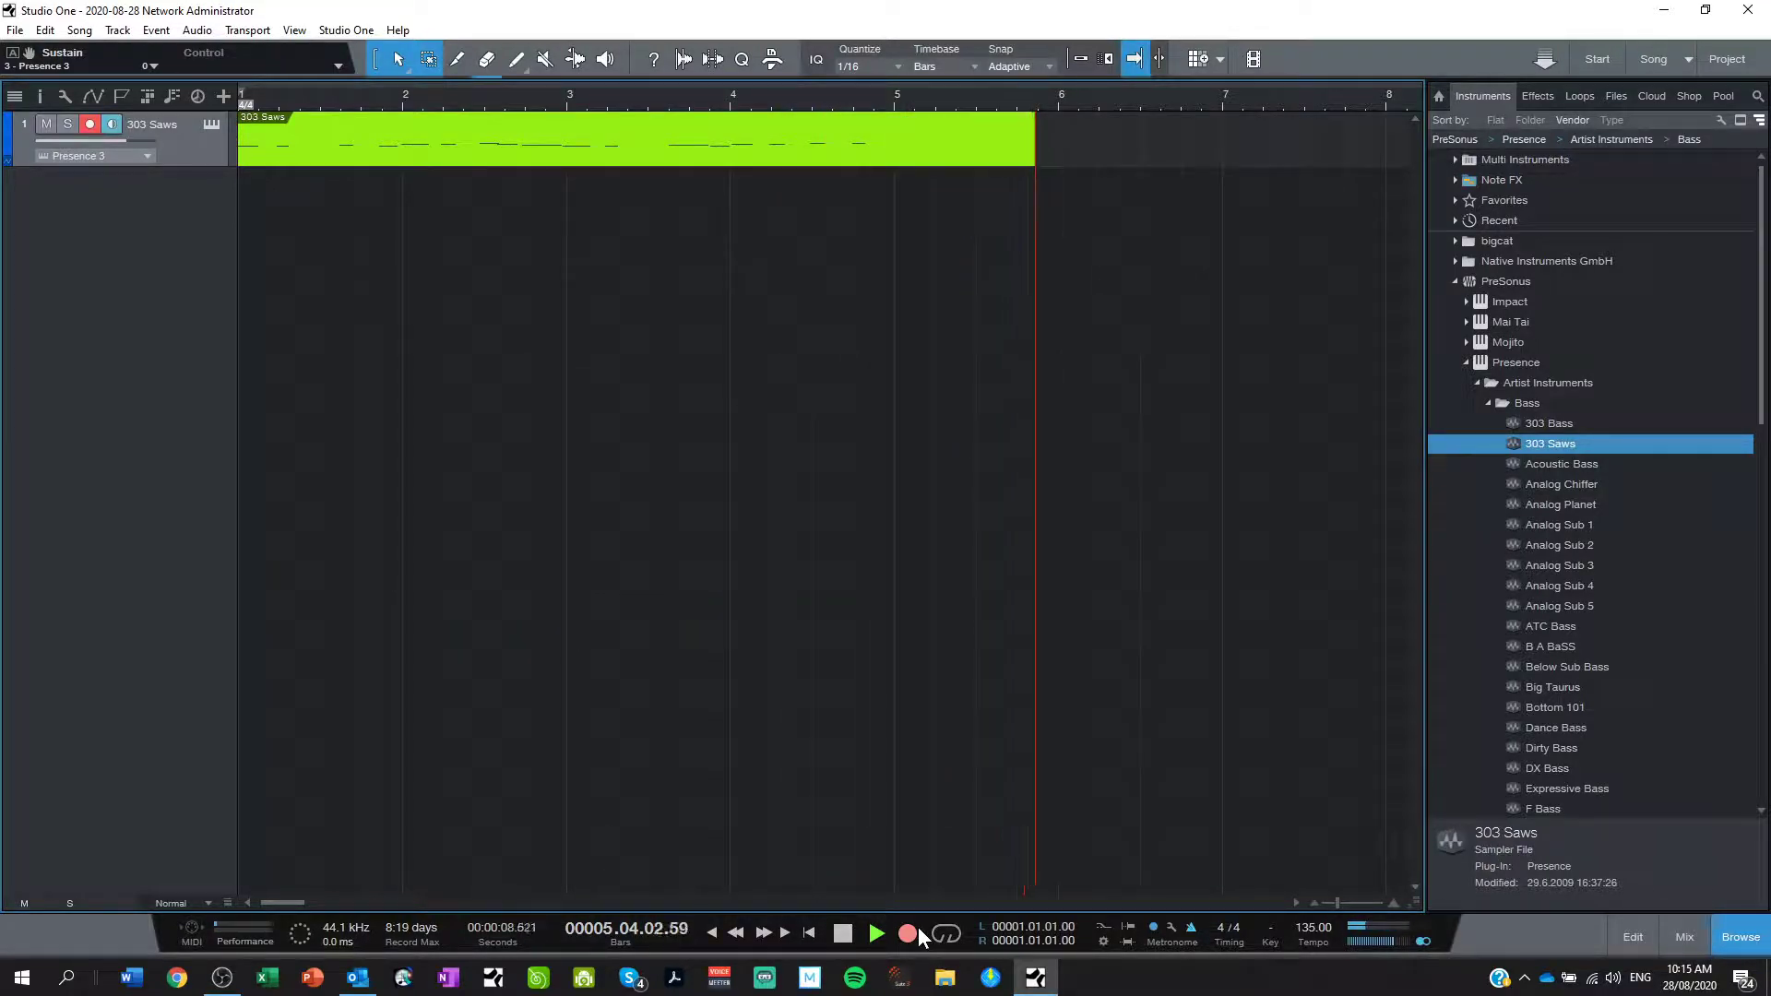
key("space")
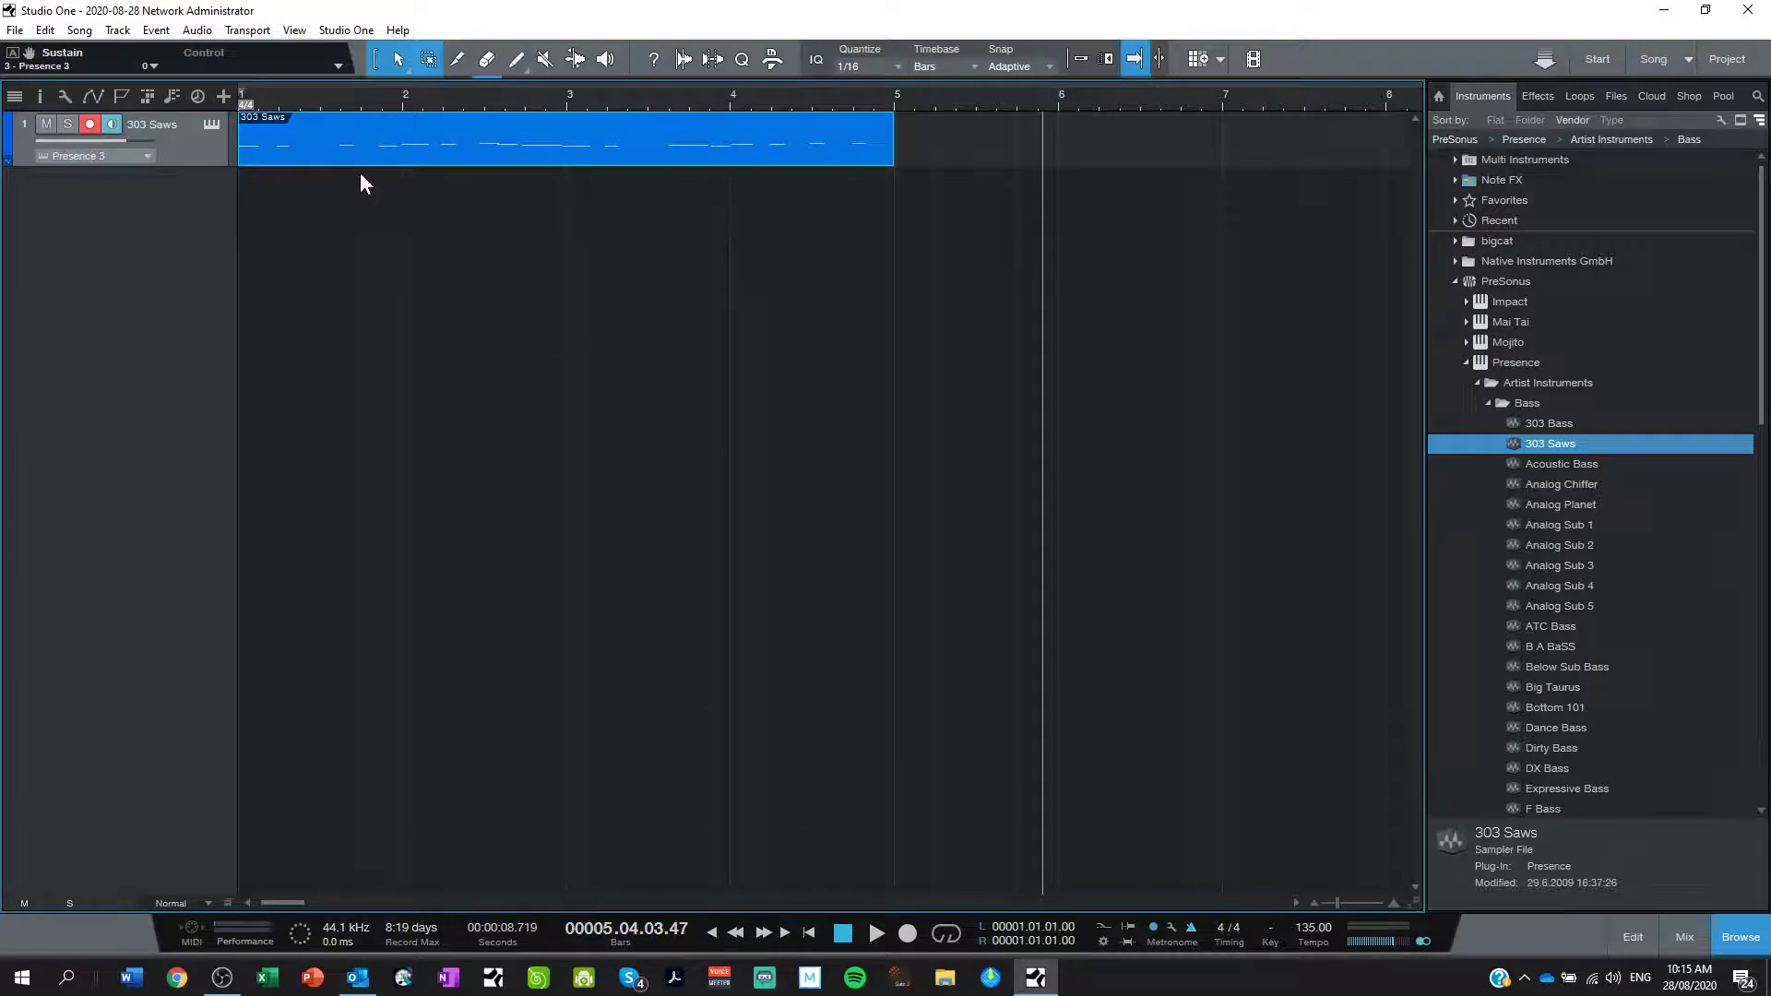
Play back the recorded part from the song start.
left_click(807, 932)
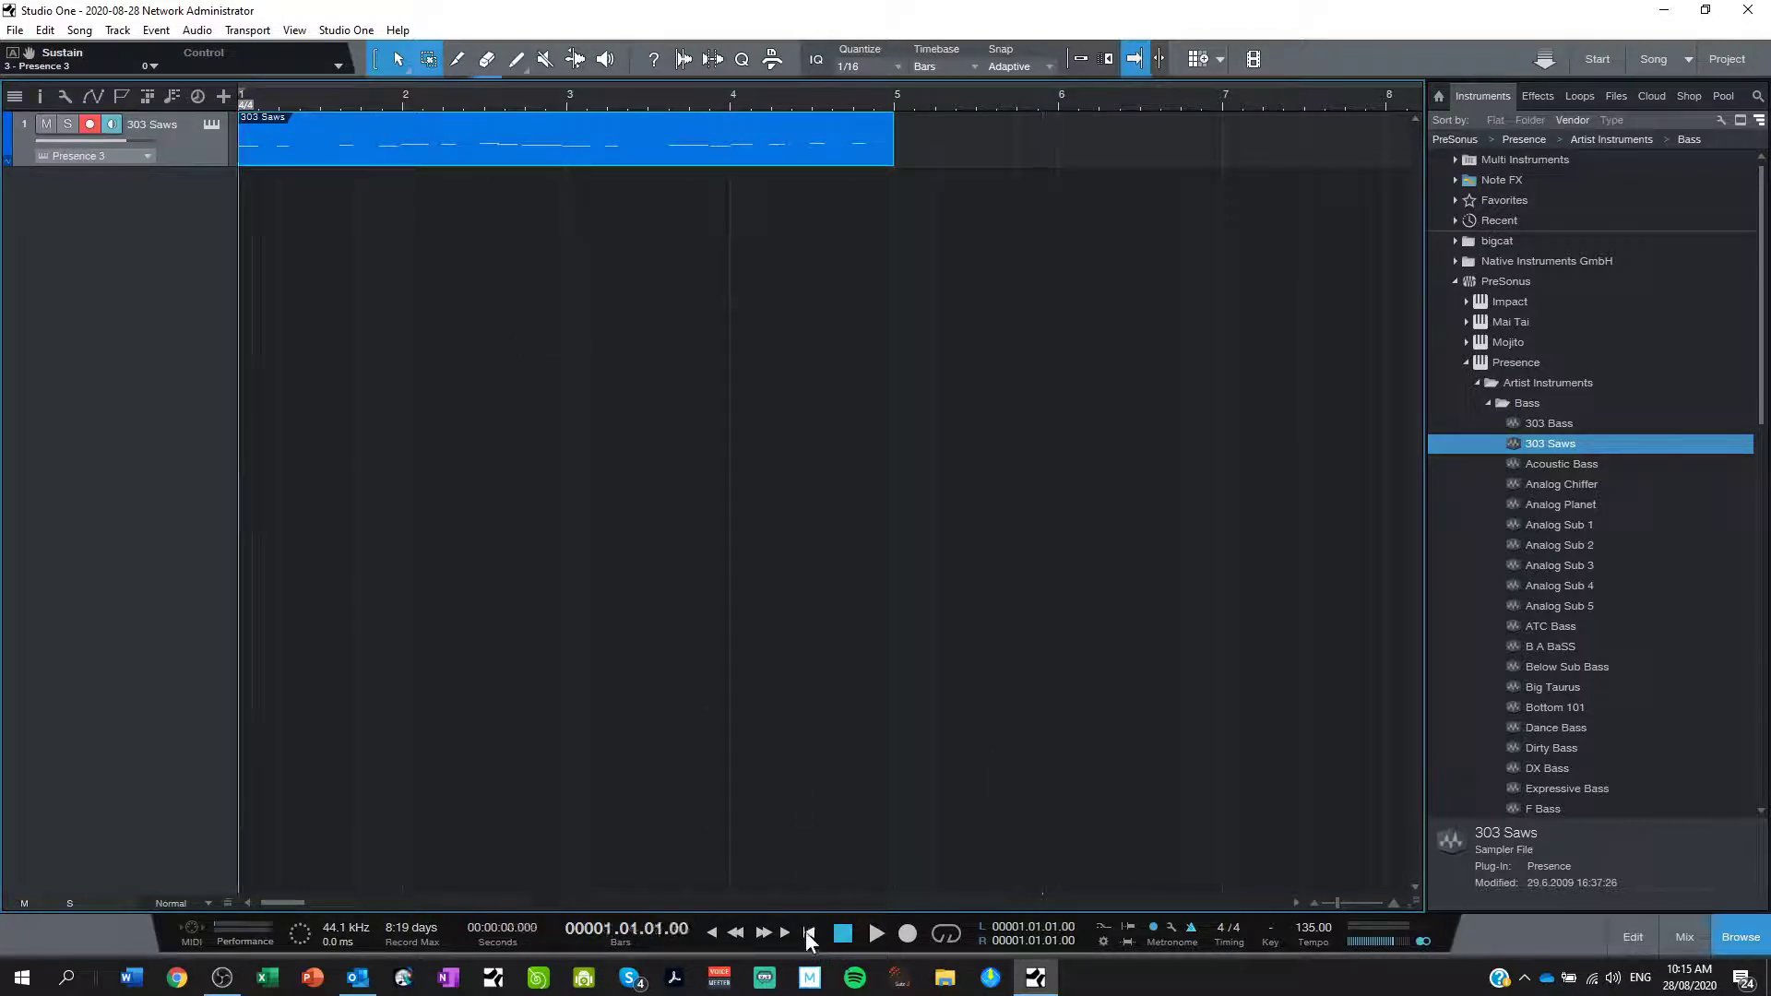
left_click(874, 935)
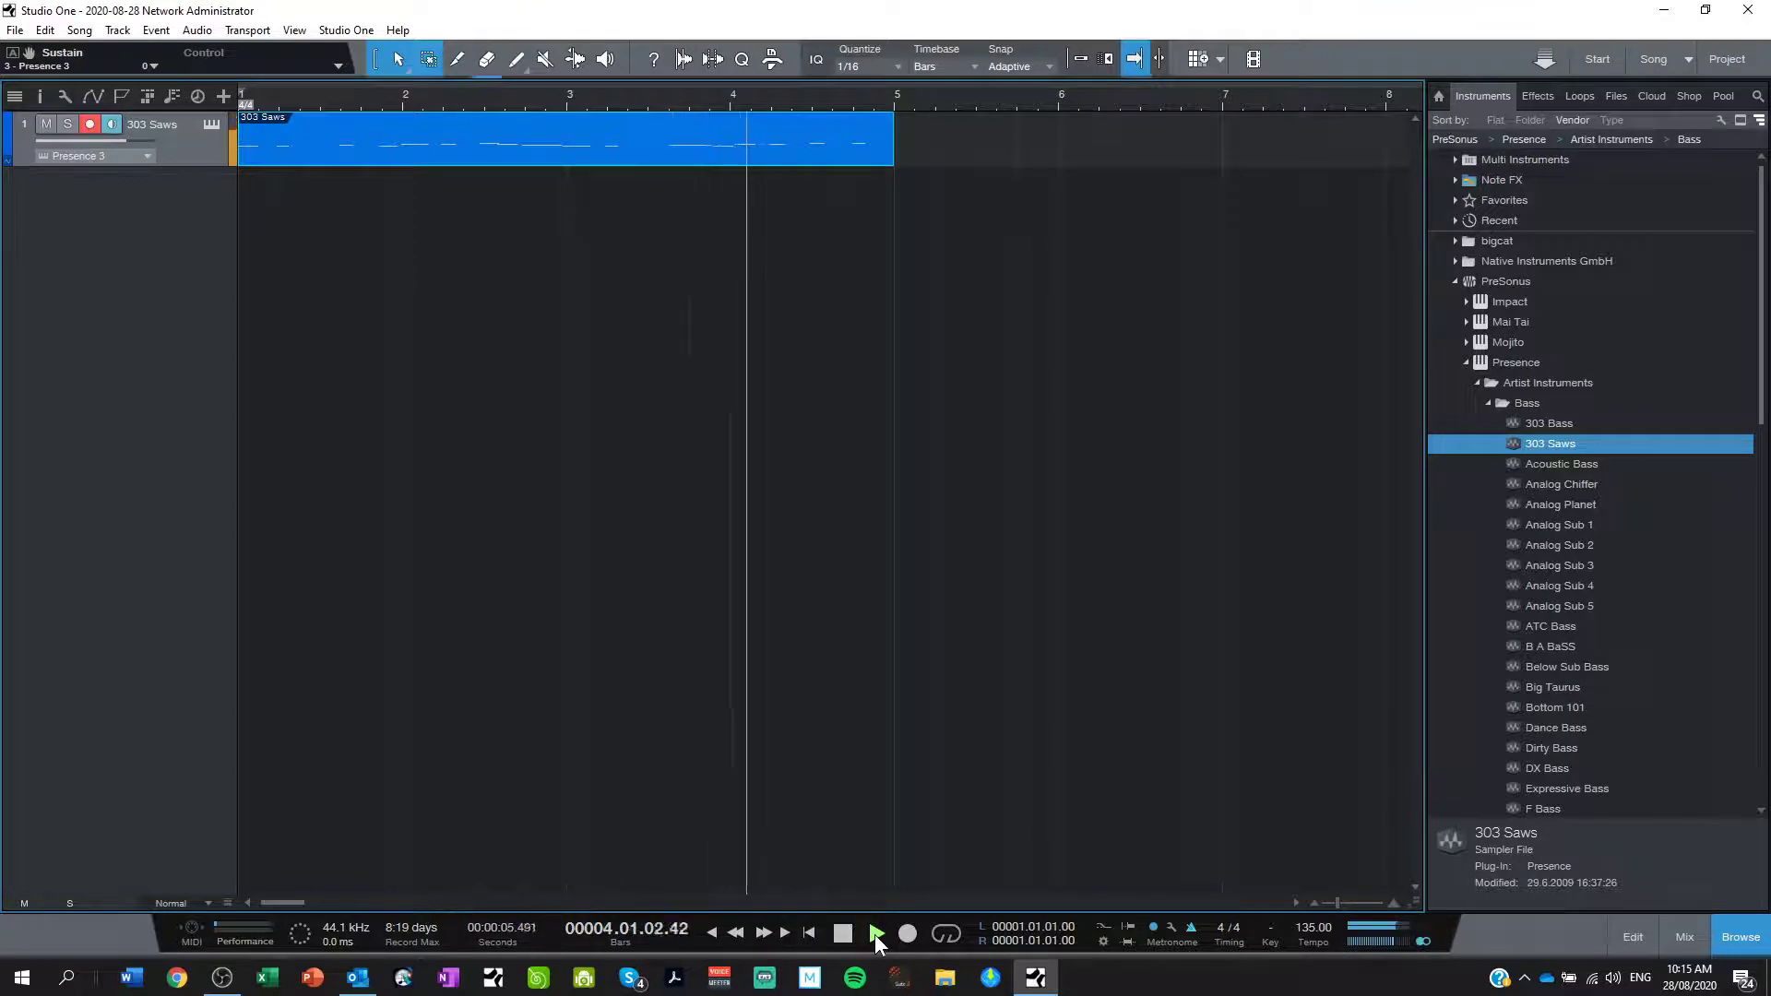
key("space")
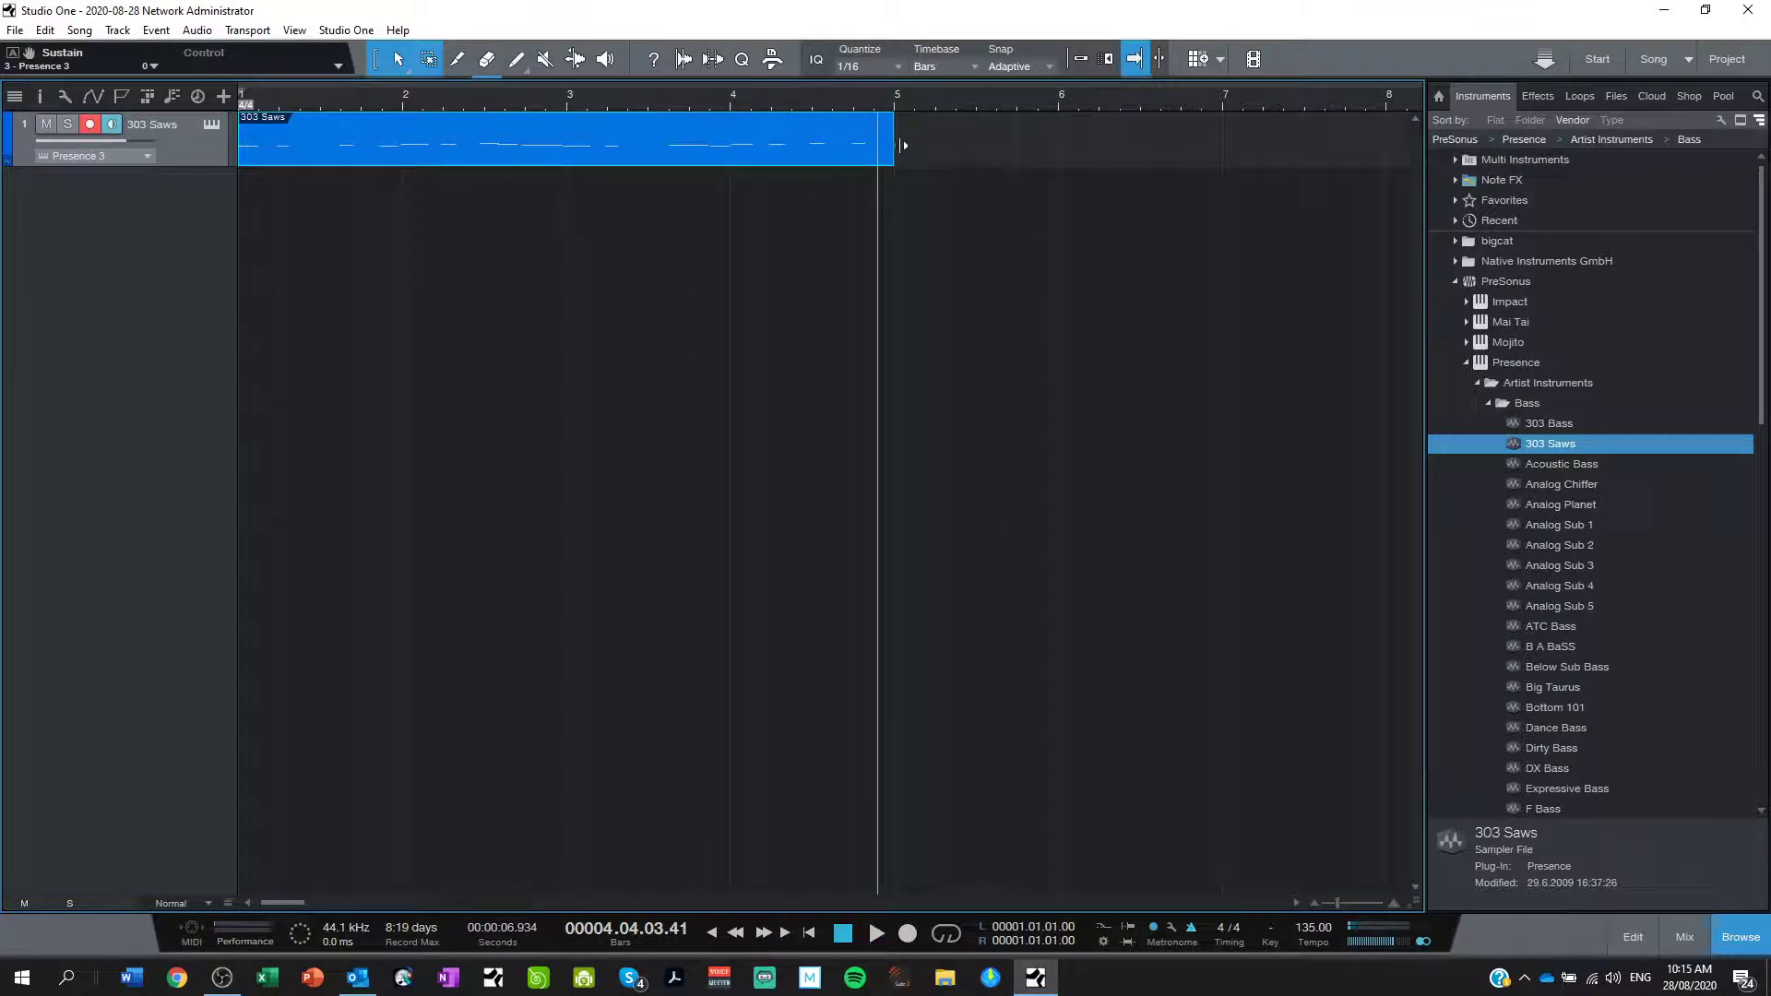
Trim the 303 Saws part's end to bar 5, leaving the snap mode unchanged.
mouse_move(903, 145)
left_mouse_down()
mouse_move(1051, 151)
mouse_move(908, 147)
left_mouse_up()
mouse_move(893, 152)
left_mouse_down()
mouse_move(957, 155)
mouse_move(895, 160)
left_mouse_up()
left_click(1040, 66)
left_click(1042, 65)
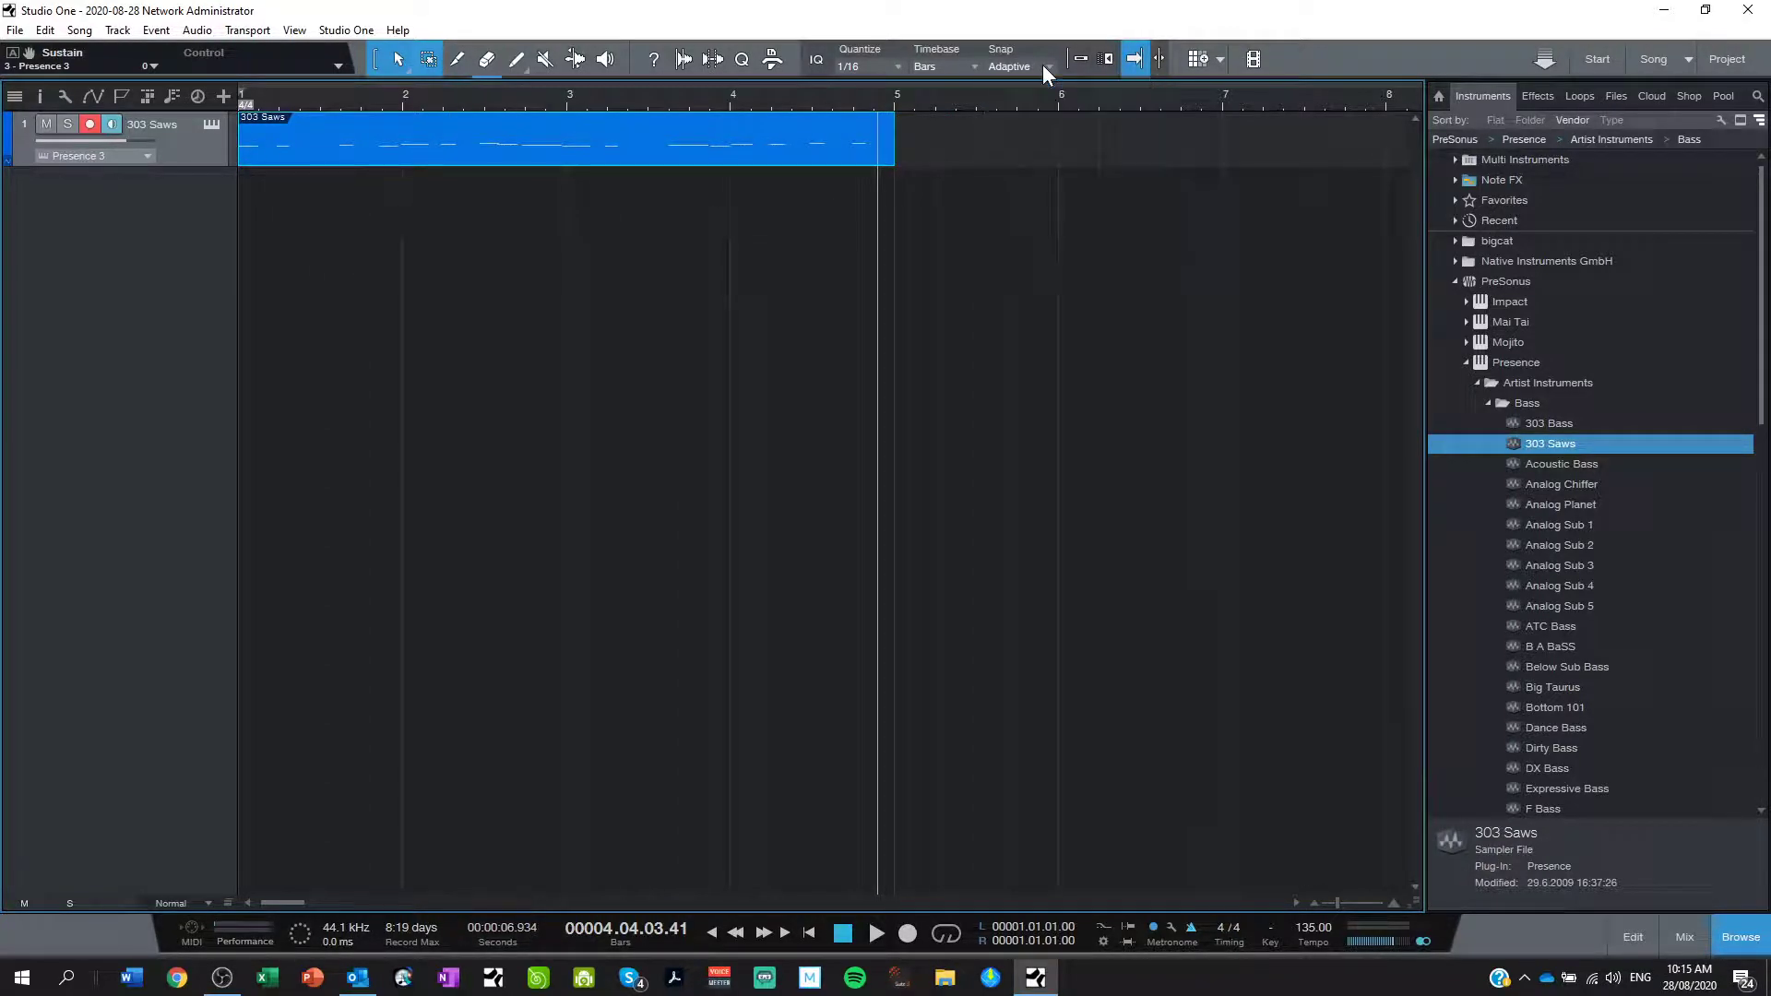
Duplicate the 303 Saws part once so a copy follows at bar 5.
right_click(766, 149)
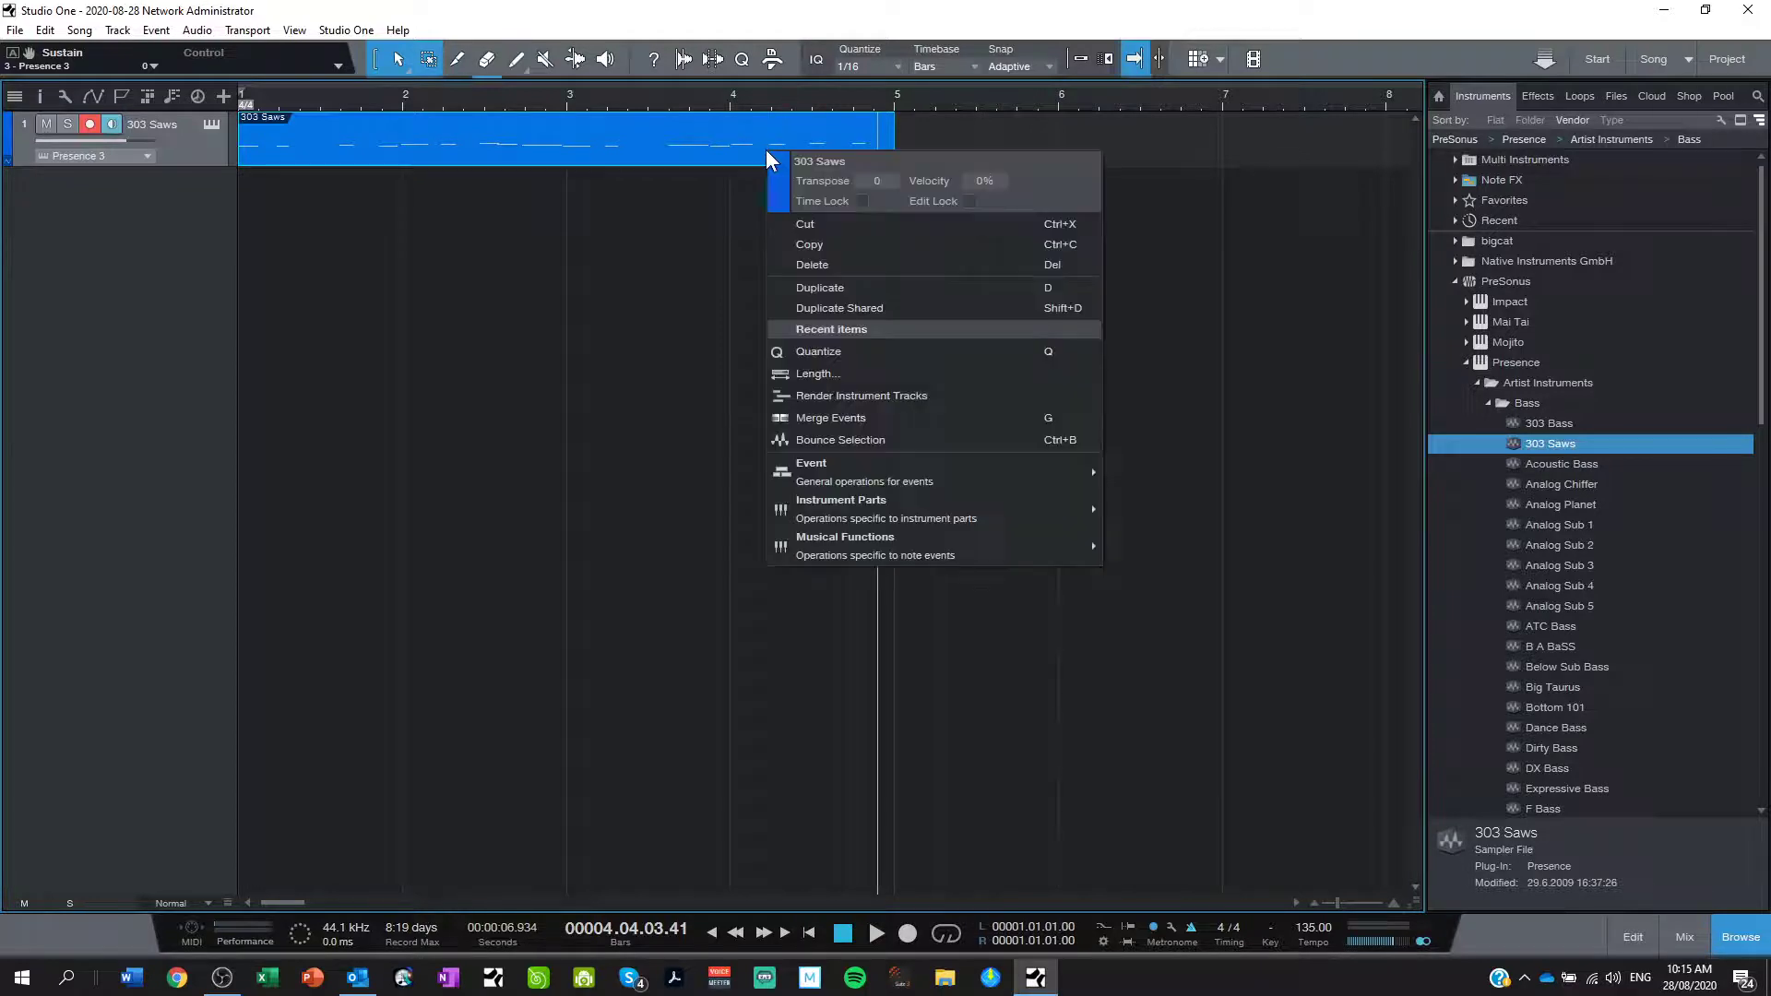
left_click(829, 287)
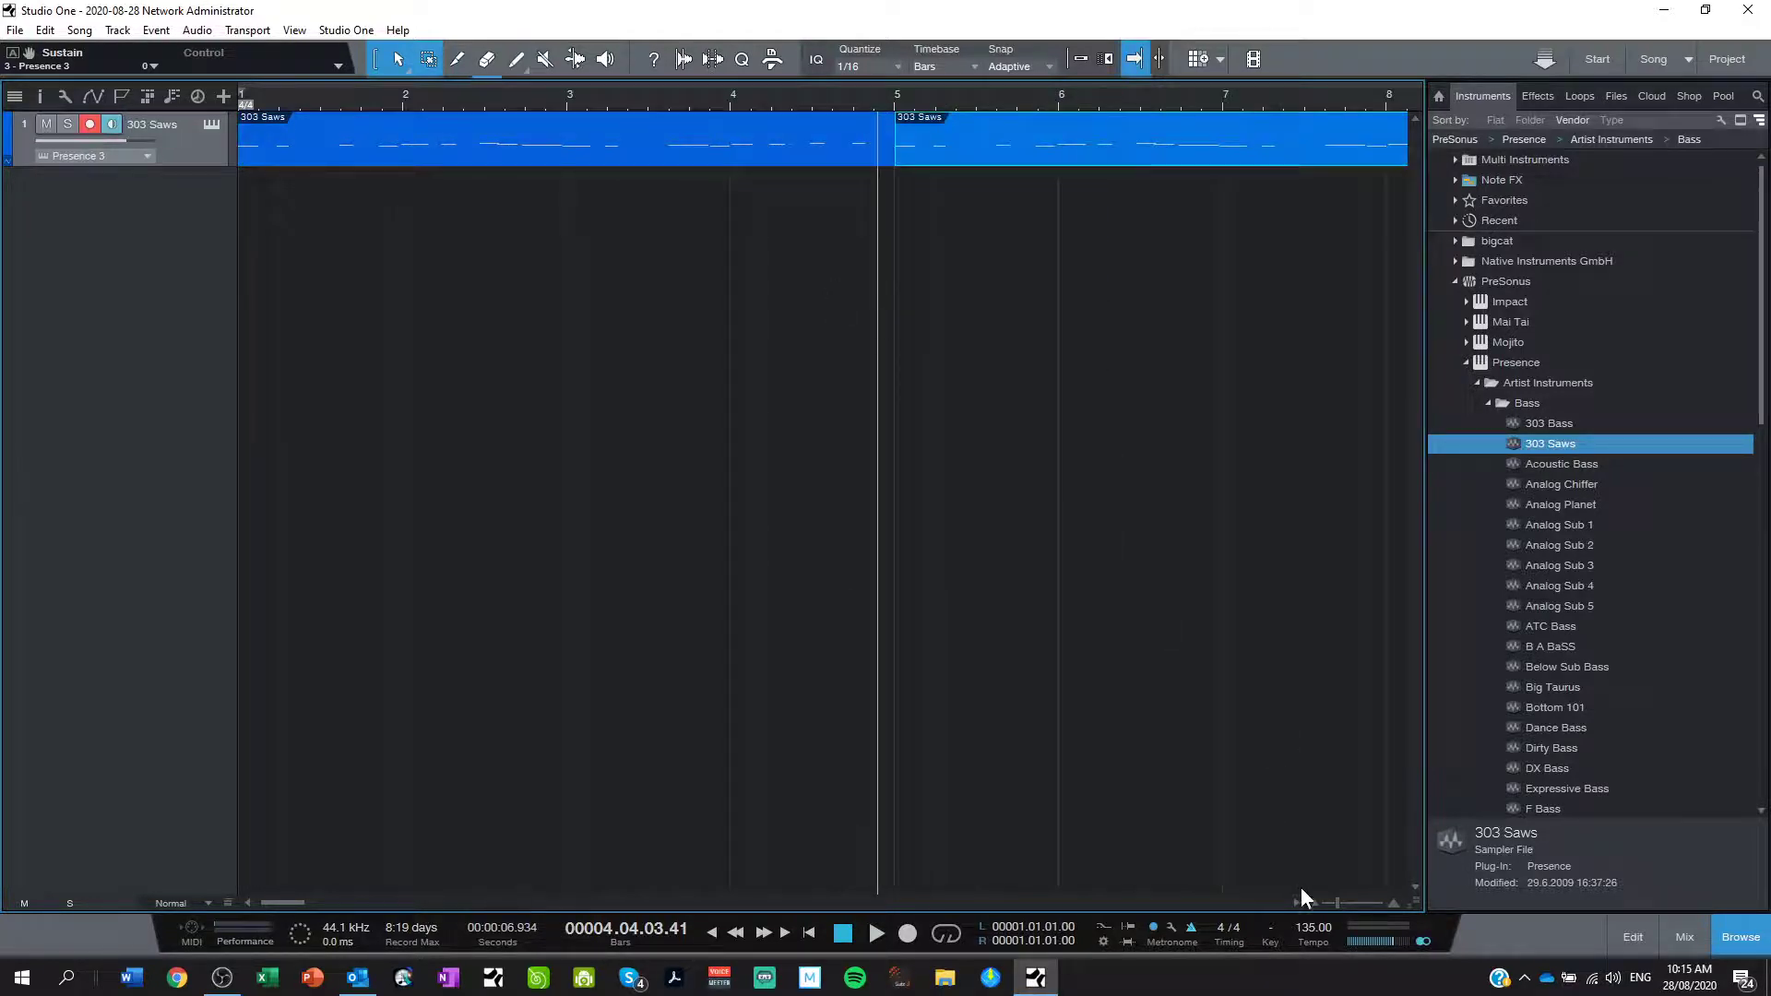
scroll(1315, 899, "down", 5)
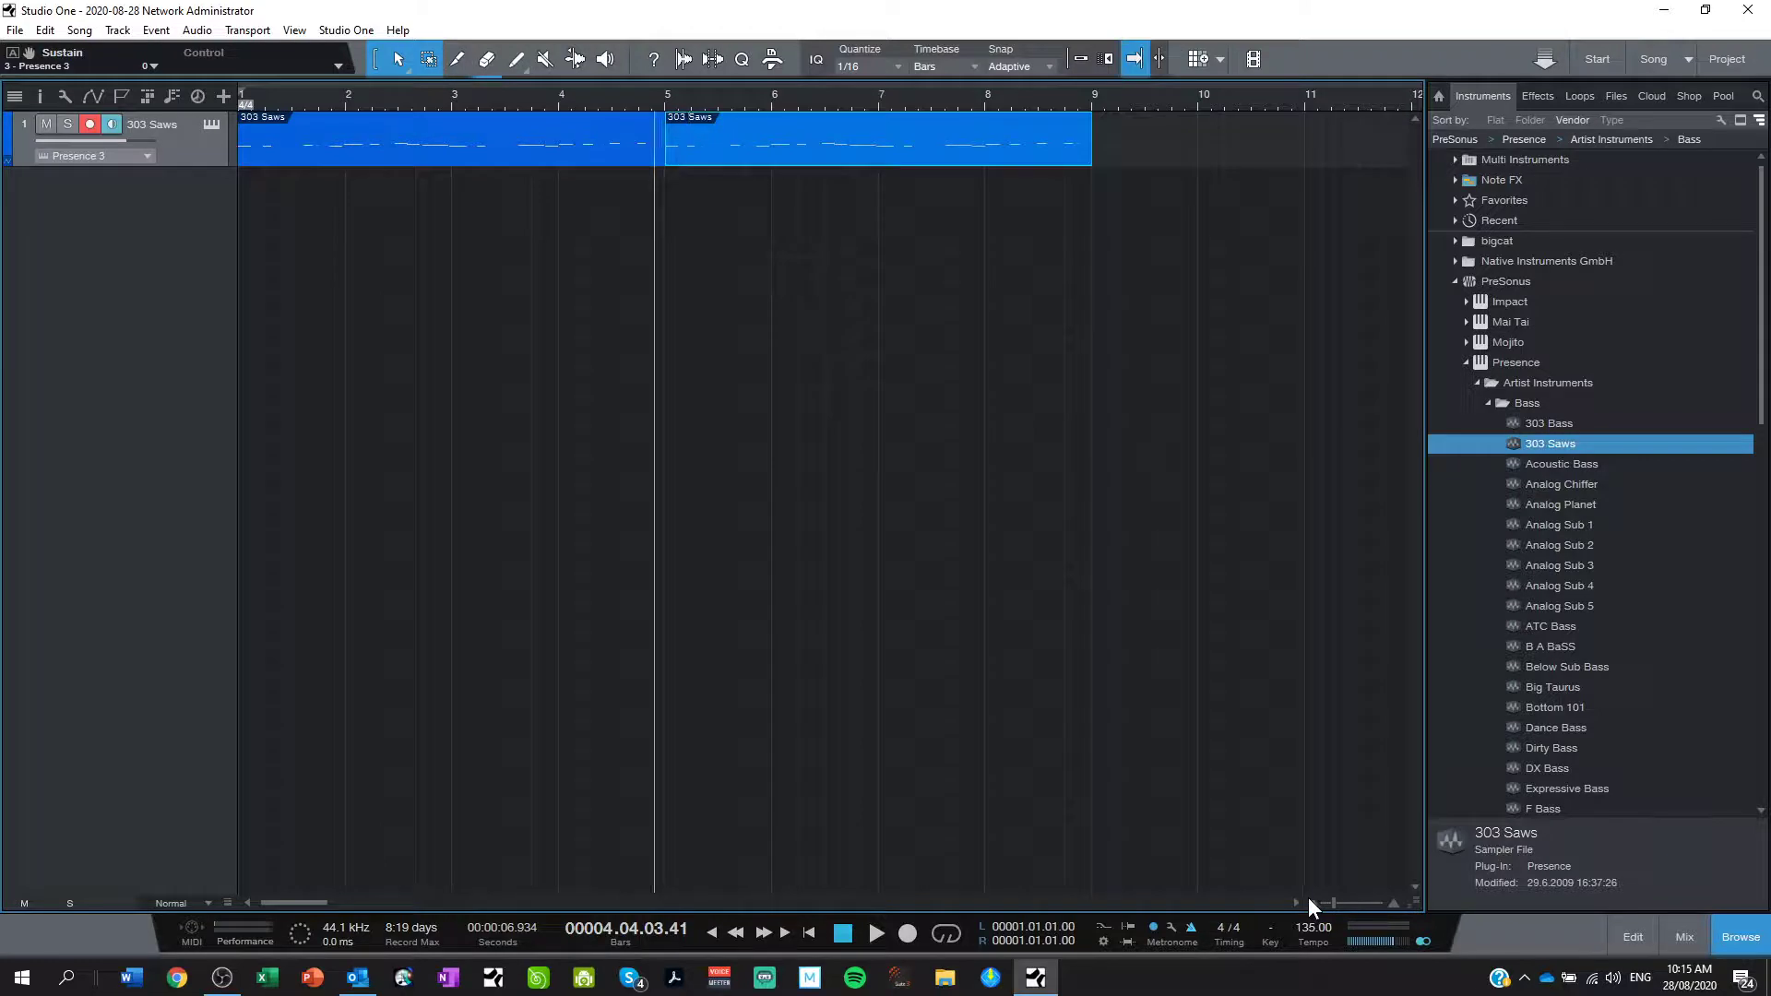
left_click(747, 360)
right_click(720, 157)
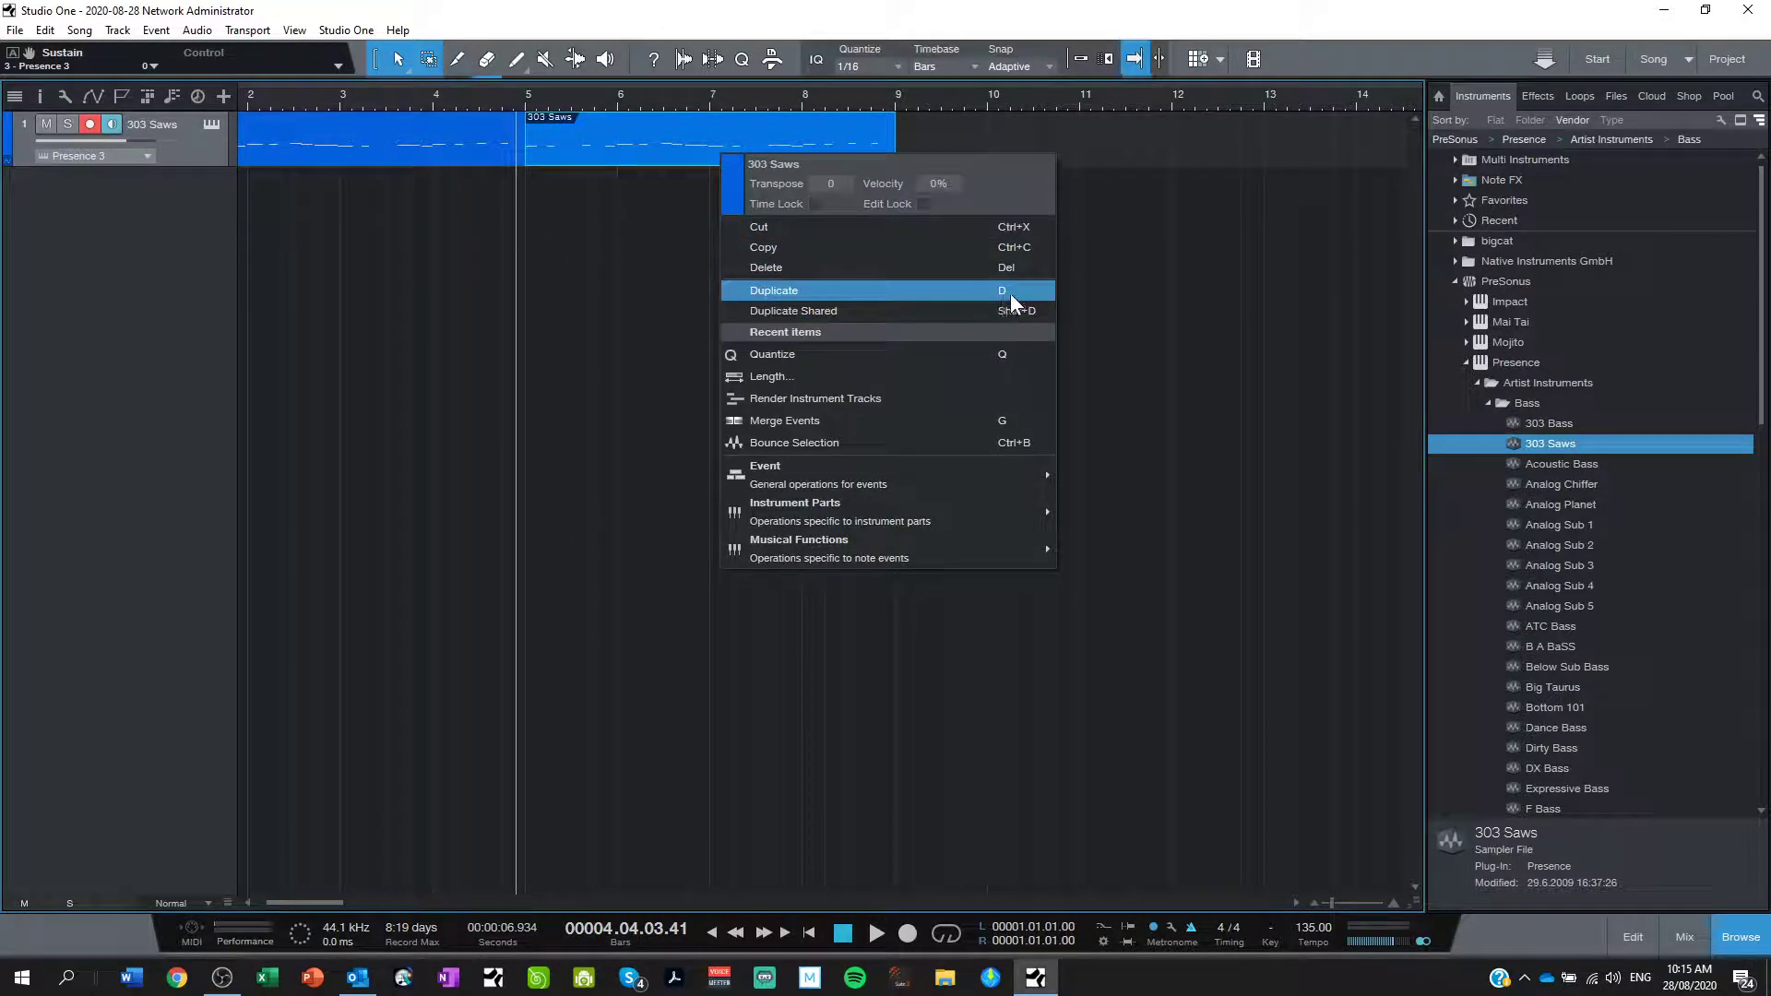
left_click(1018, 11)
Duplicate the part repeatedly with D and zoom out to show bars 1 to 29.
key("d")
key("d")
key("d")
key("d")
key("d")
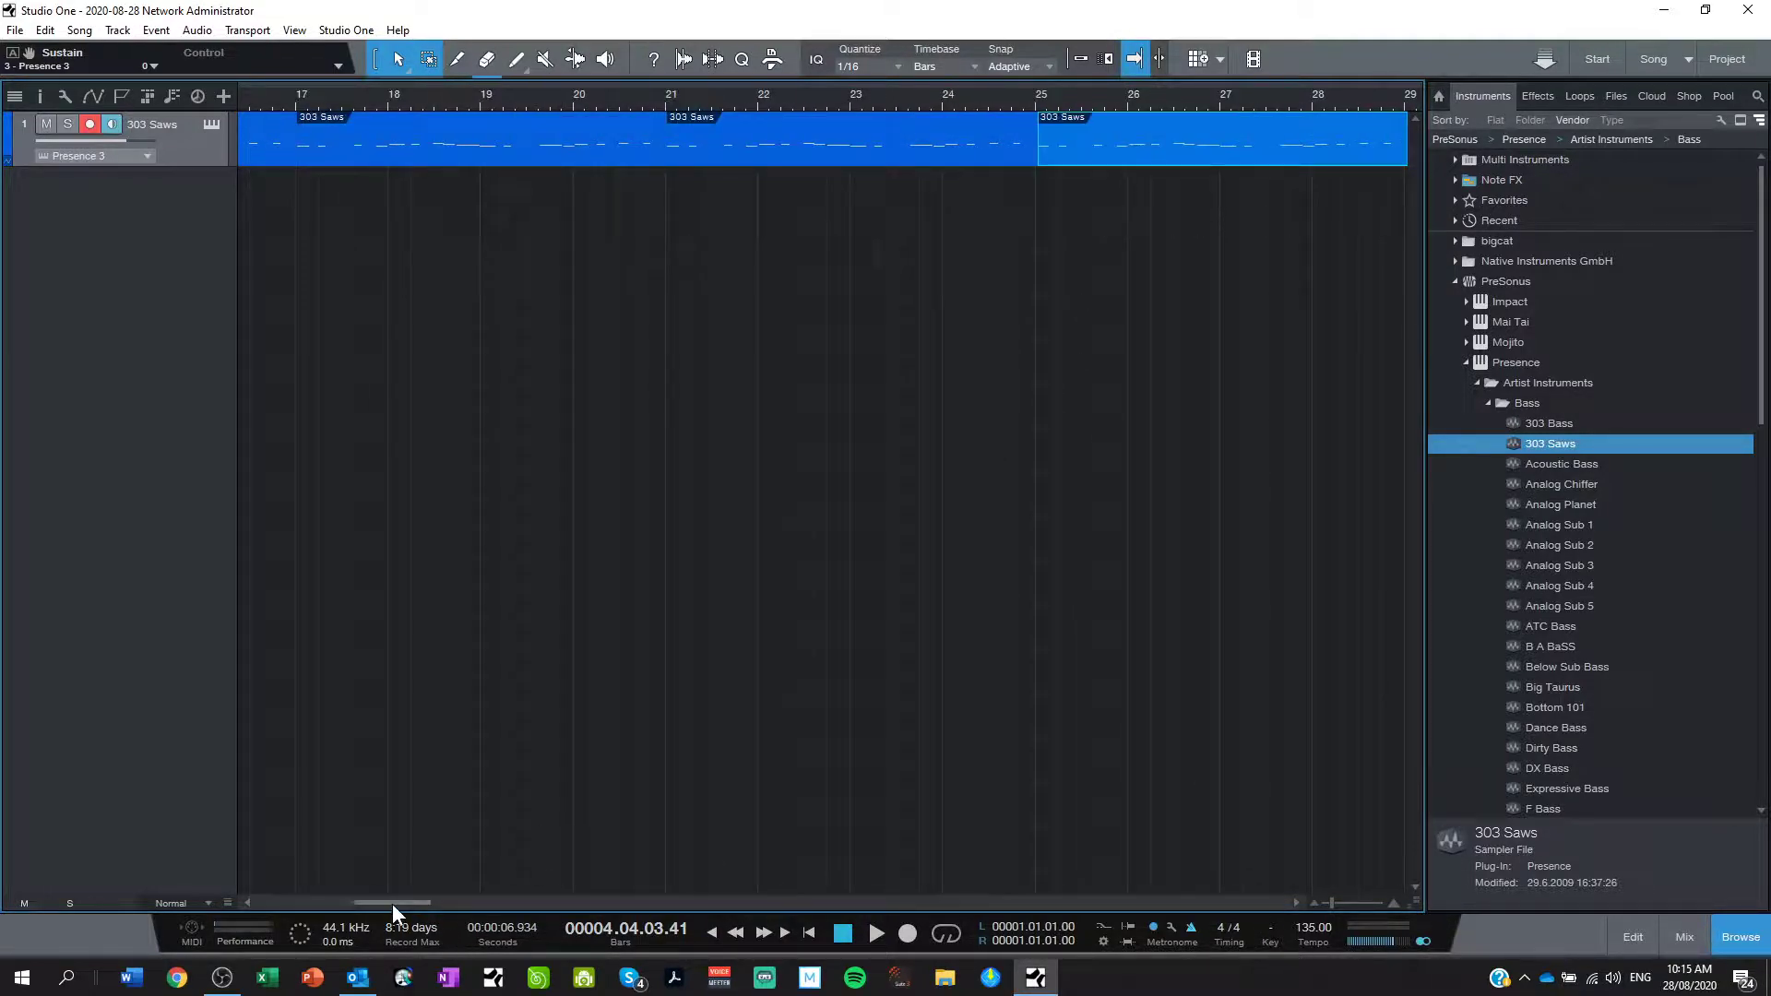
left_click_drag(395, 903, 301, 903)
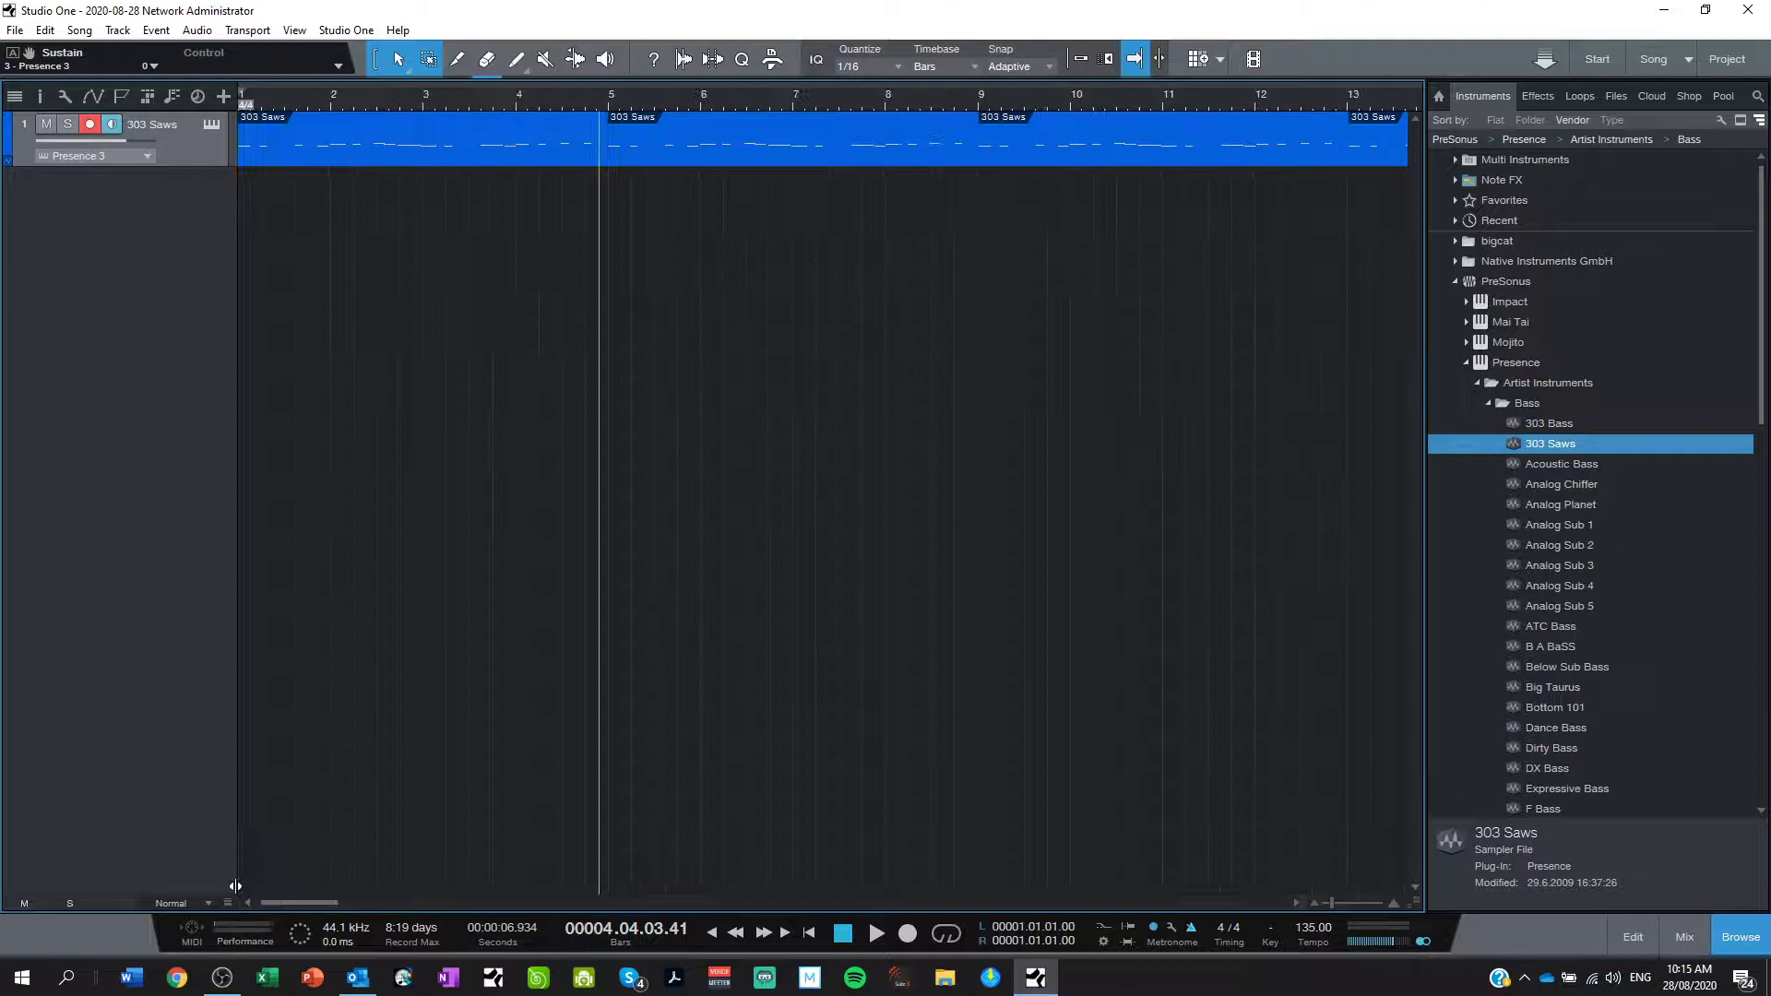
left_click(1314, 905)
left_click(1313, 905)
left_click(1313, 904)
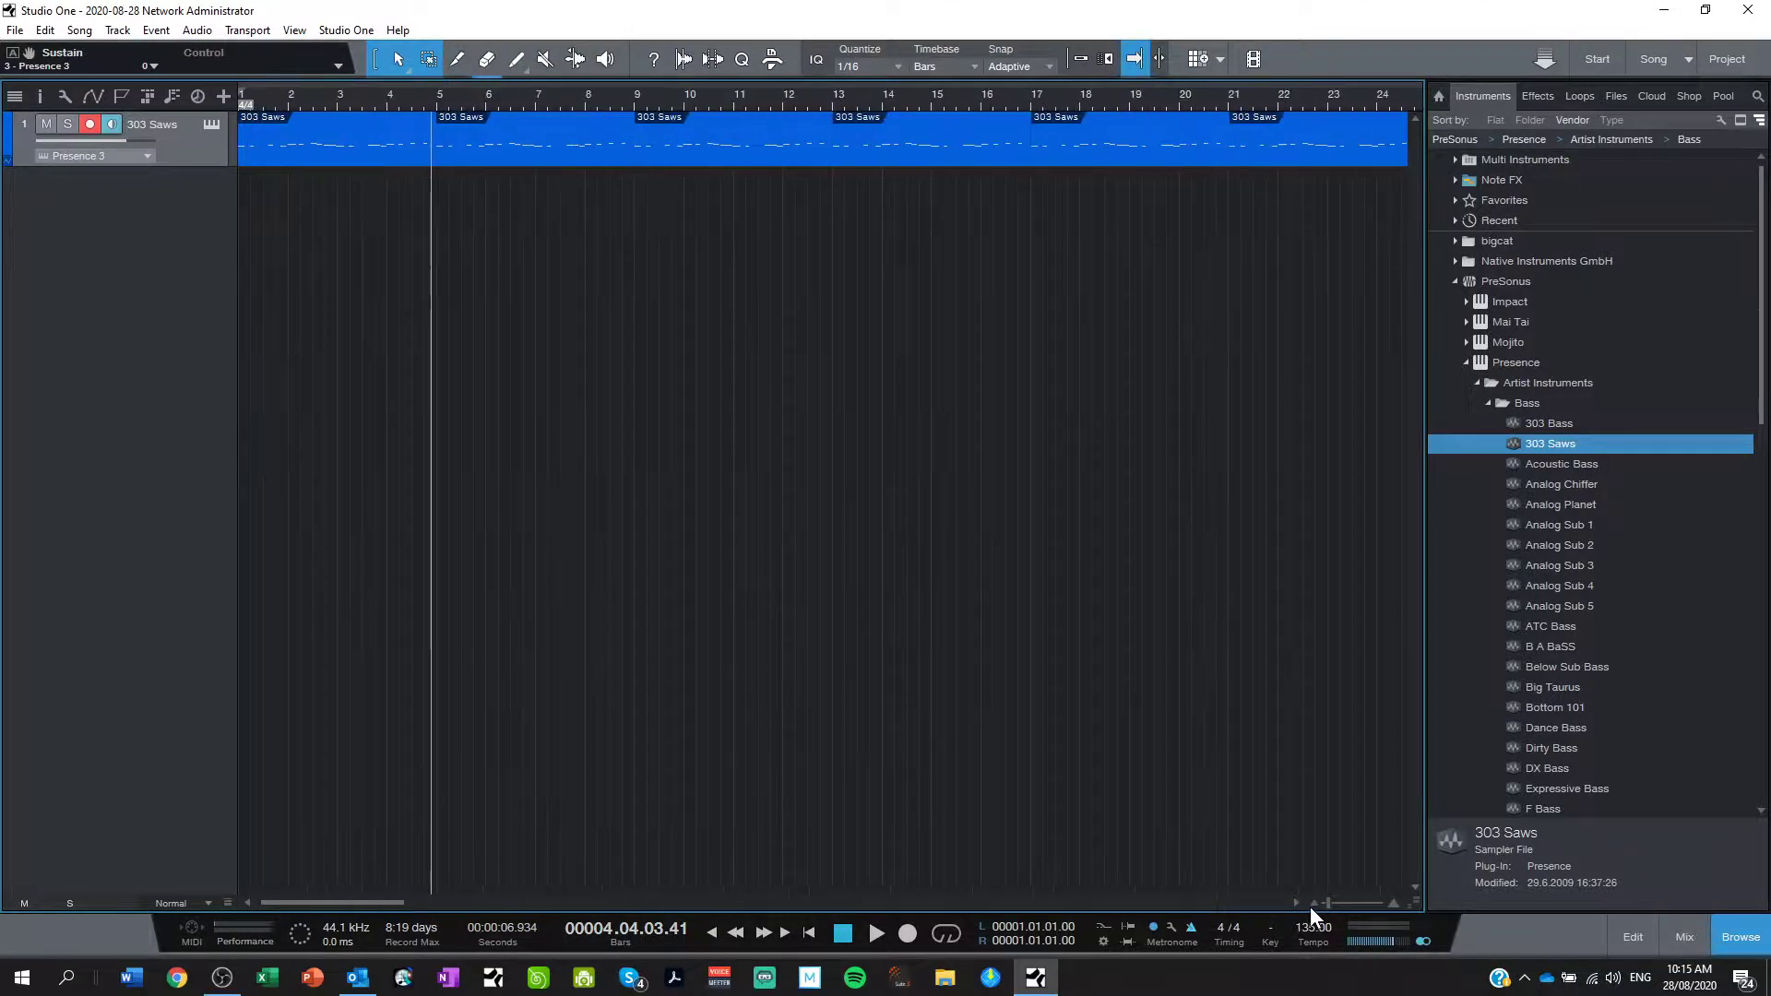
left_click(1314, 904)
left_click(1314, 905)
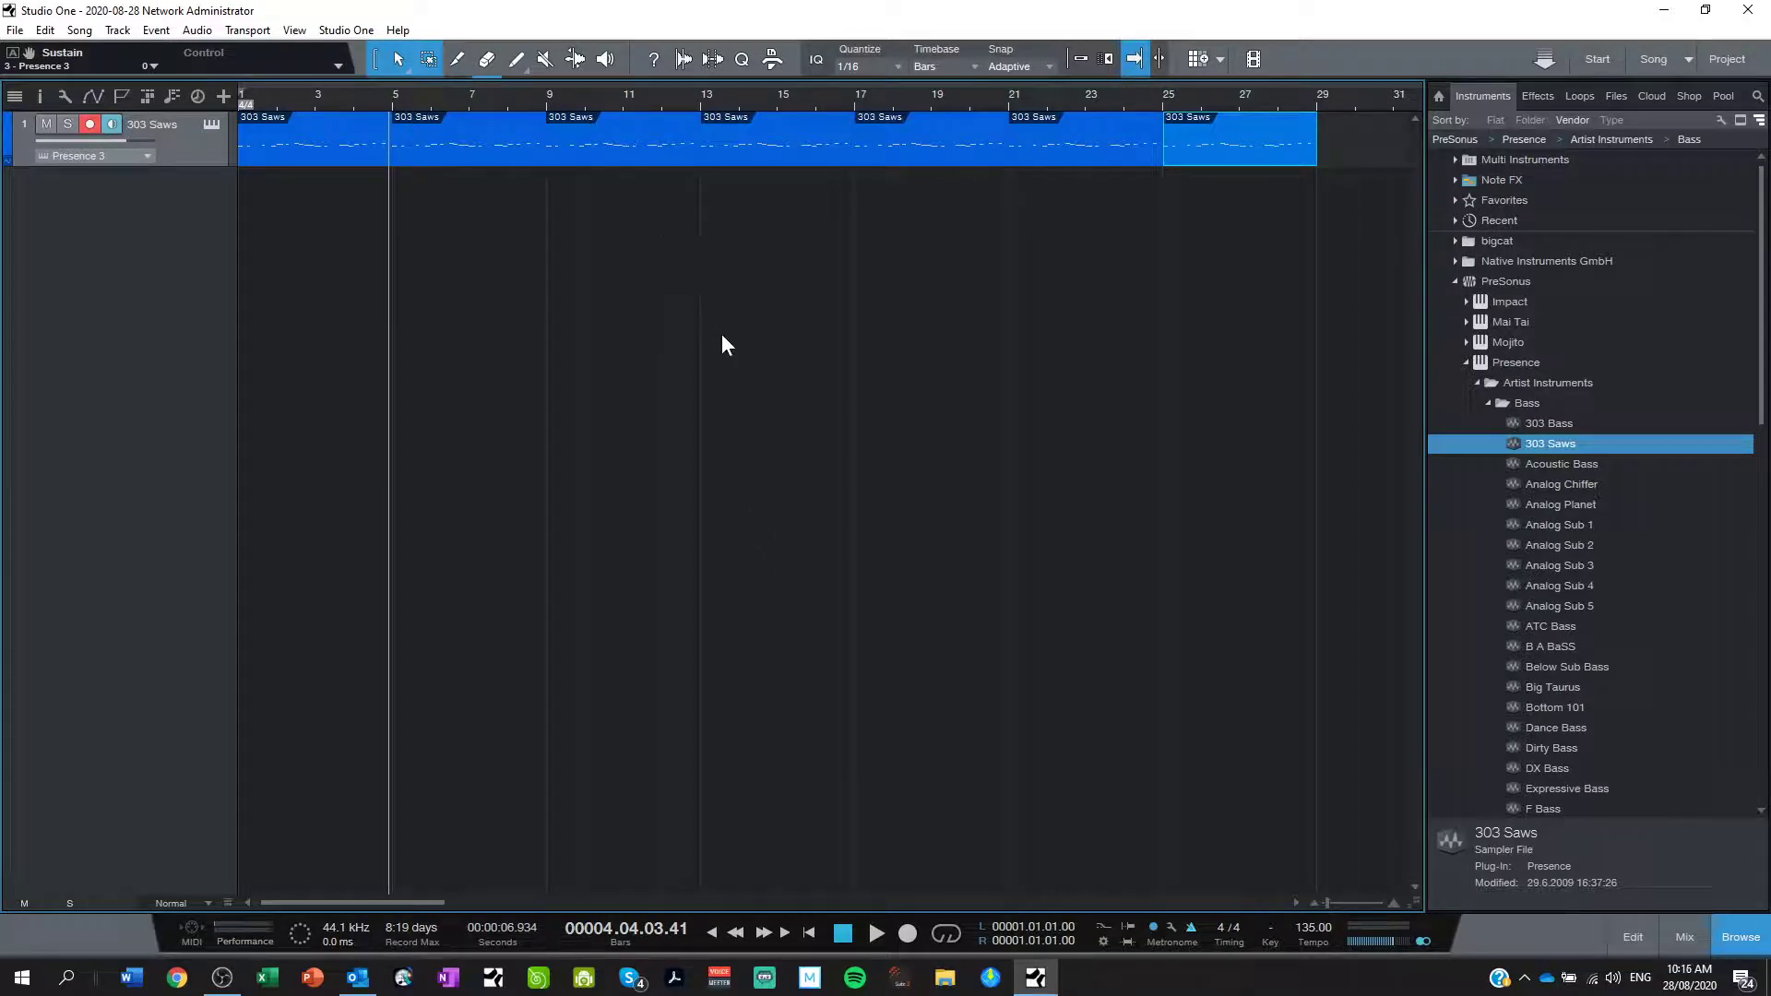
Open the Presence XT editor and play the song from the start.
left_click(210, 125)
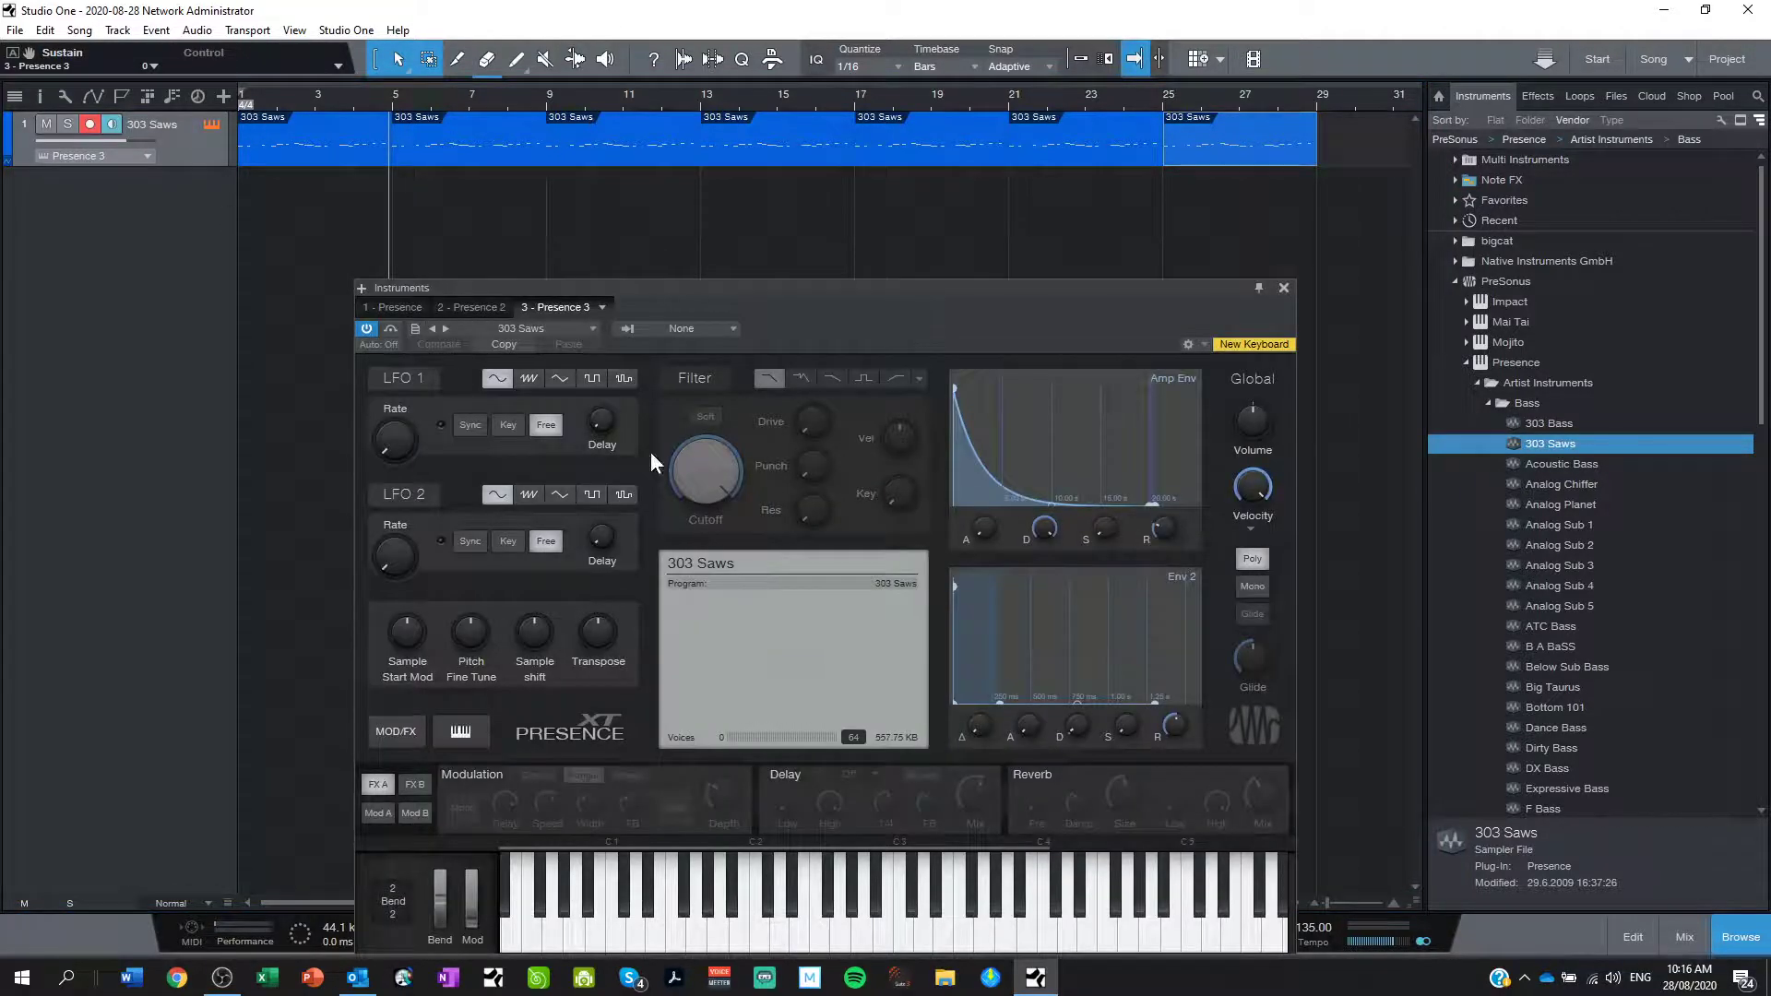
left_click_drag(914, 319, 981, 227)
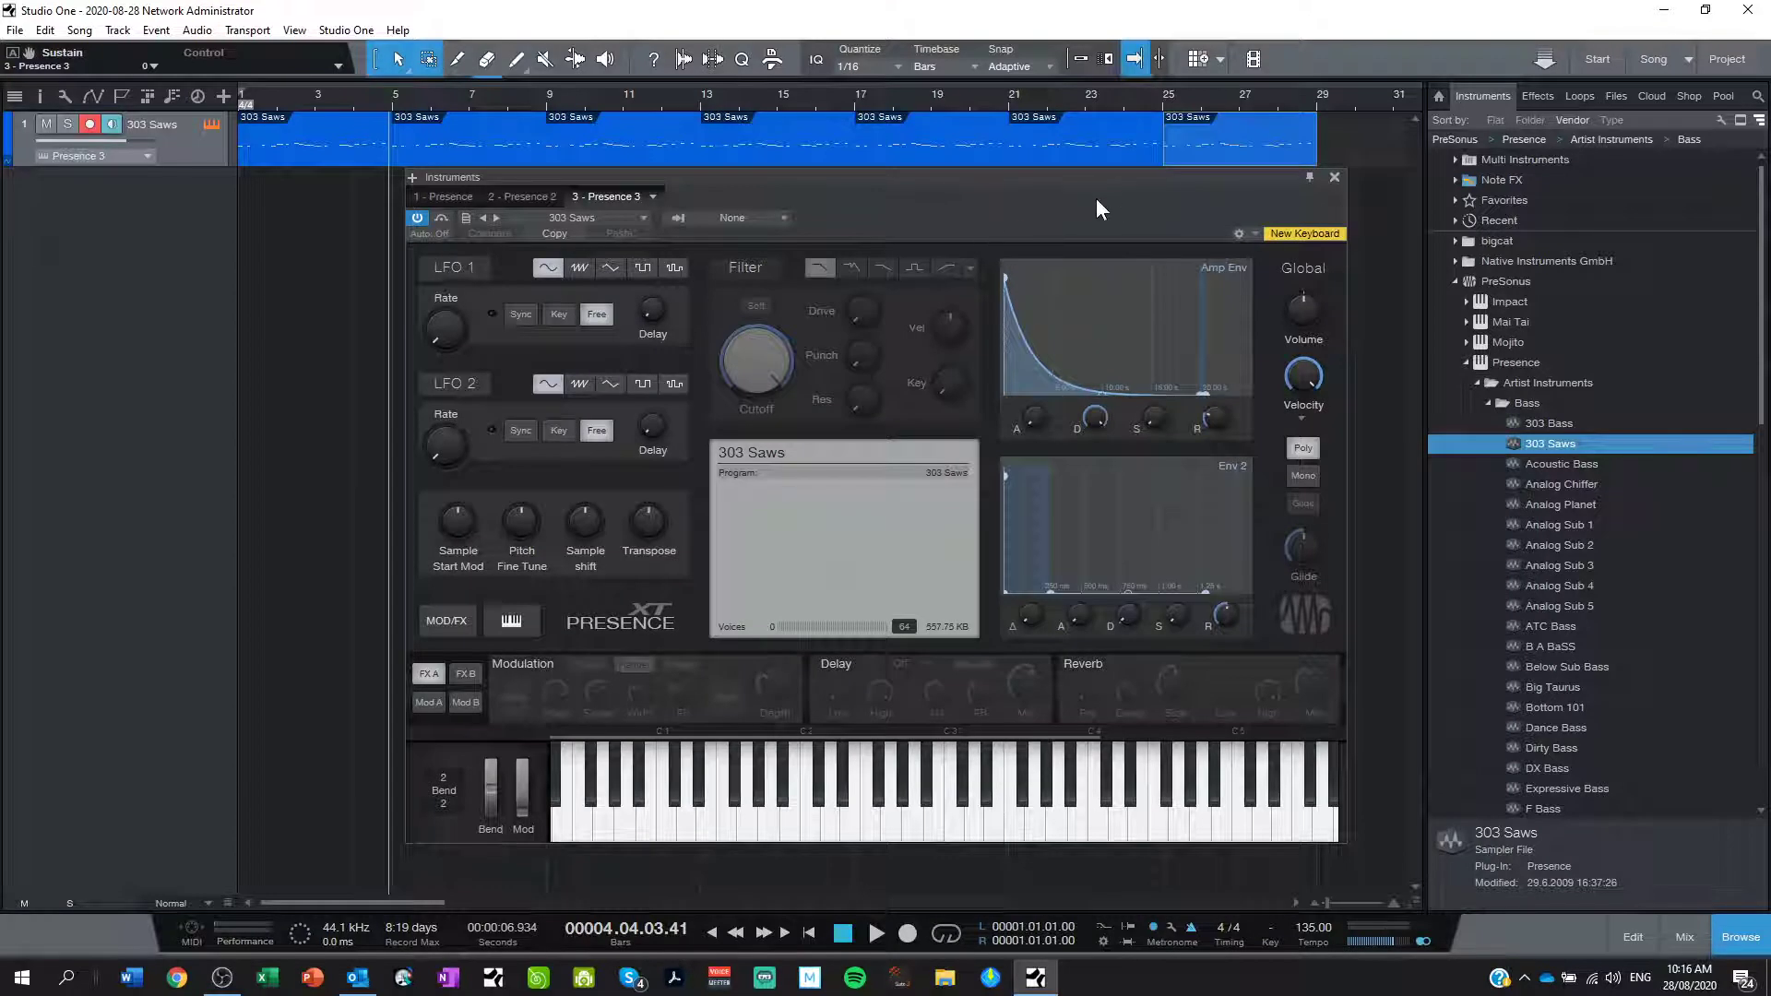
left_click(842, 934)
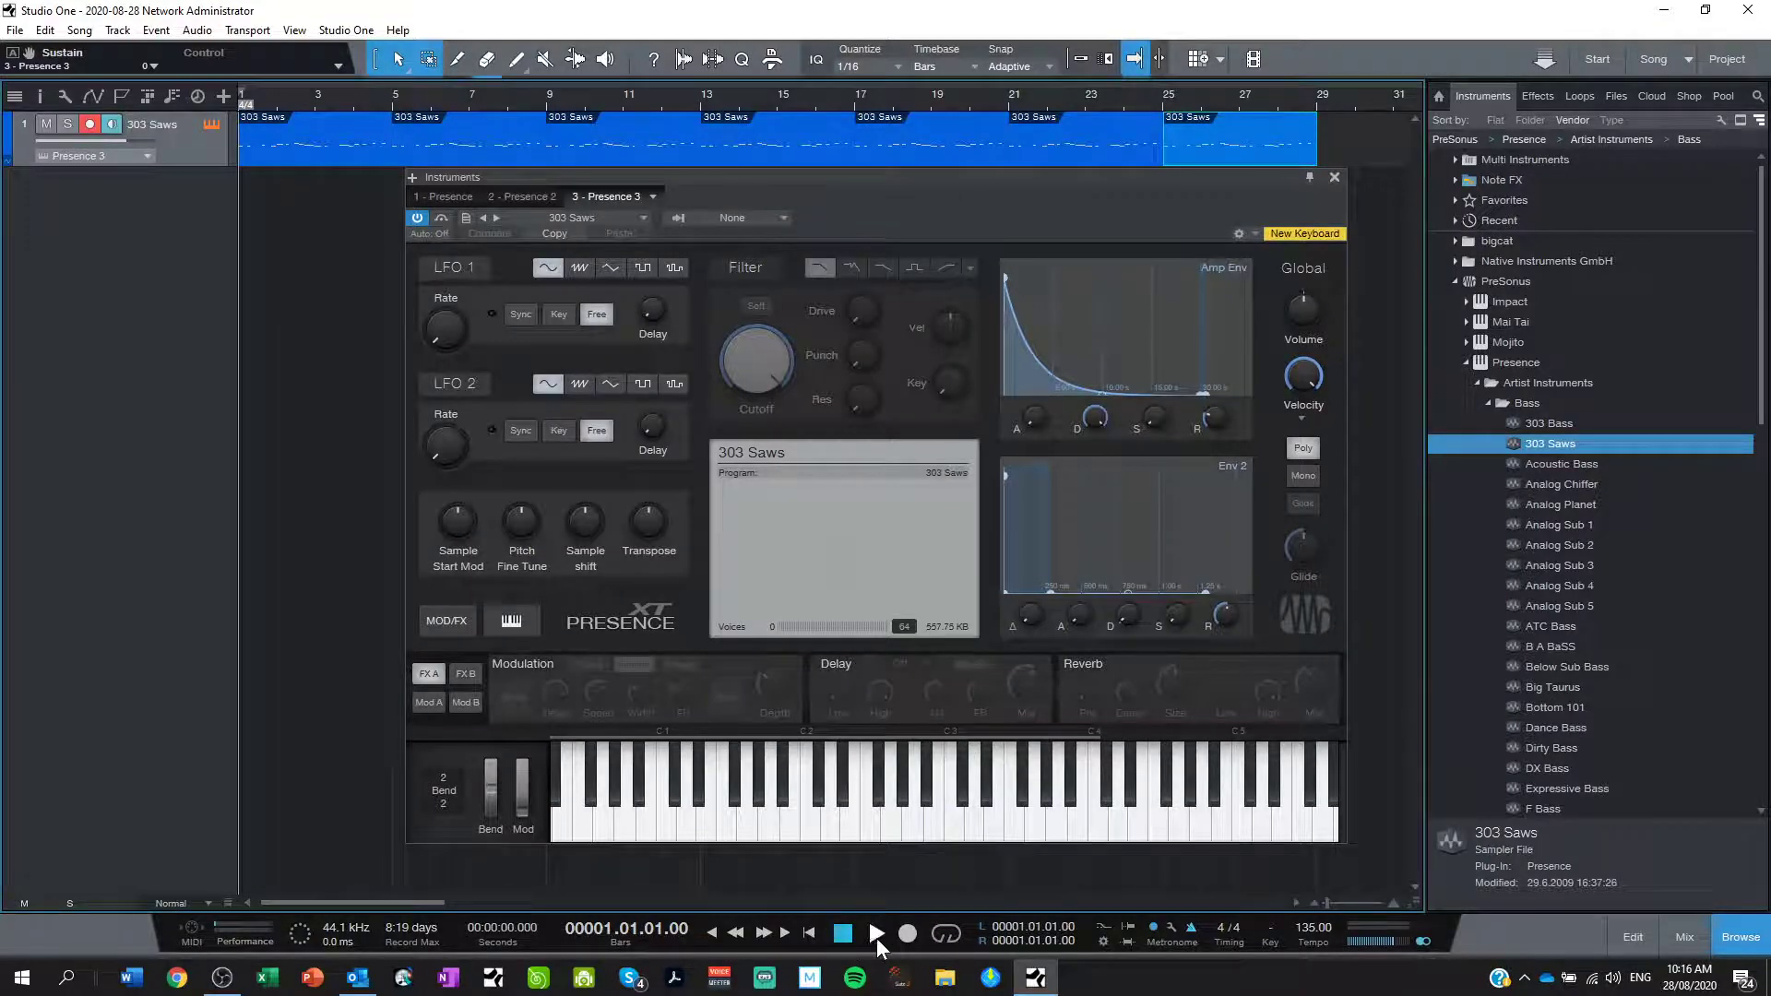
left_click(877, 938)
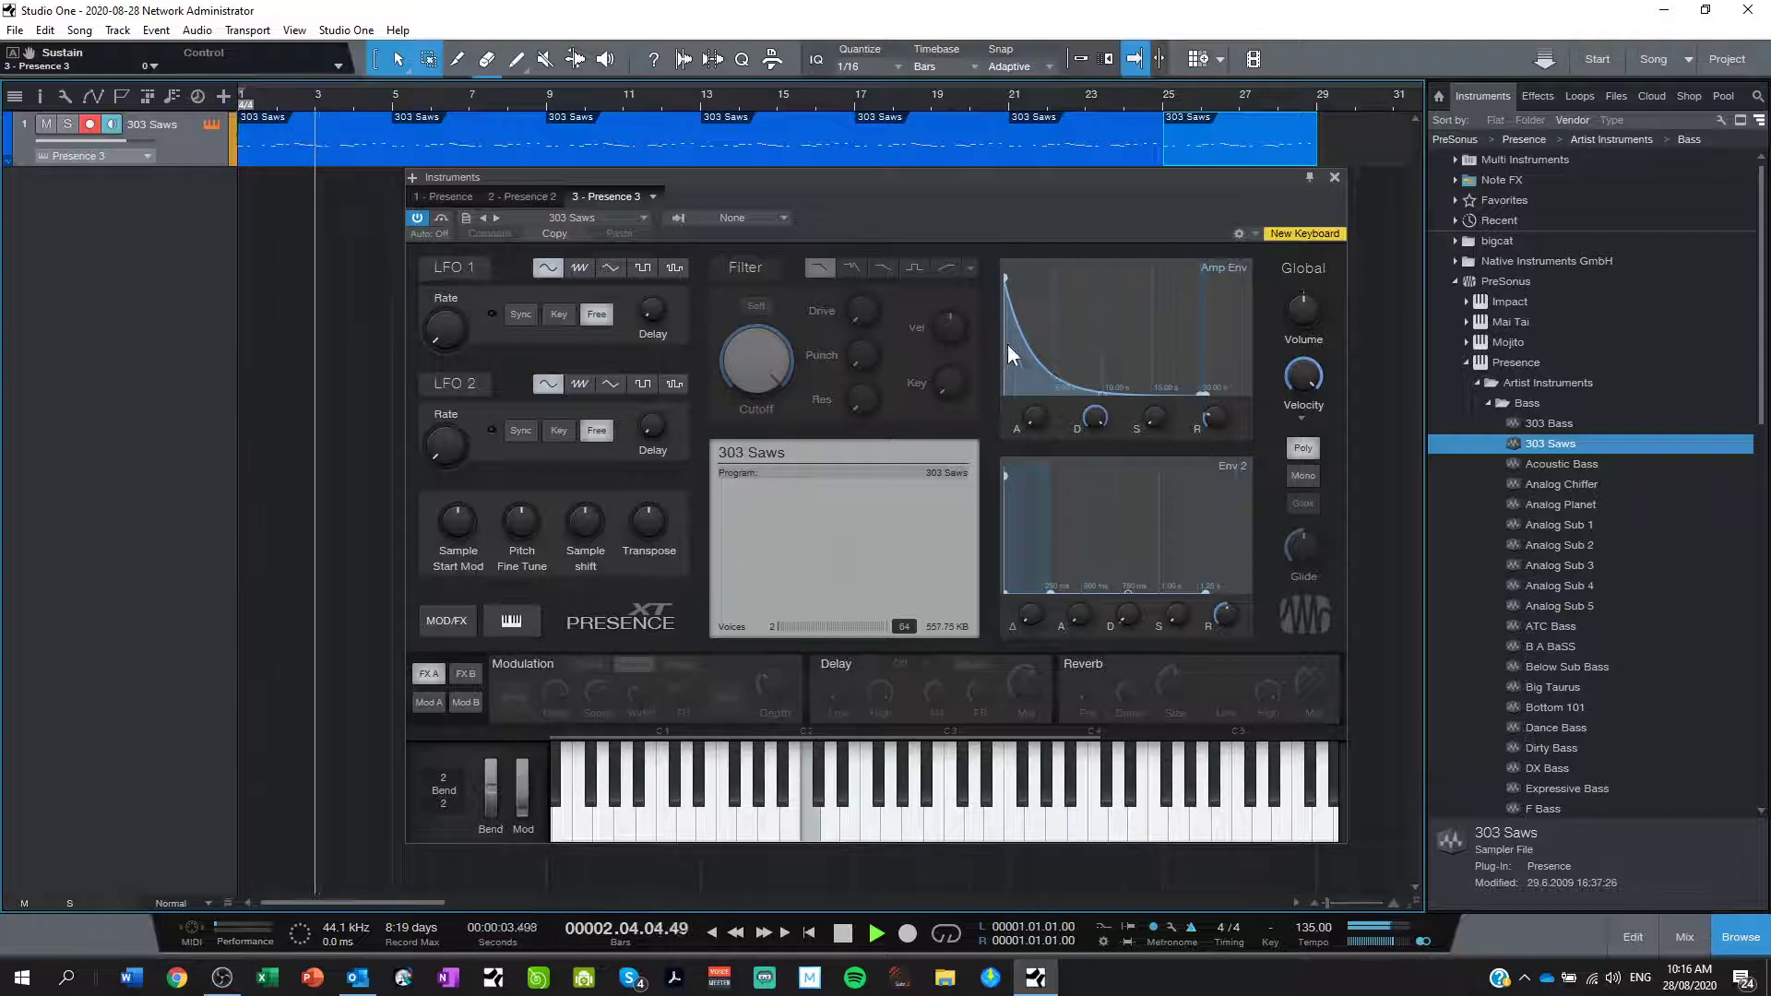
key("space")
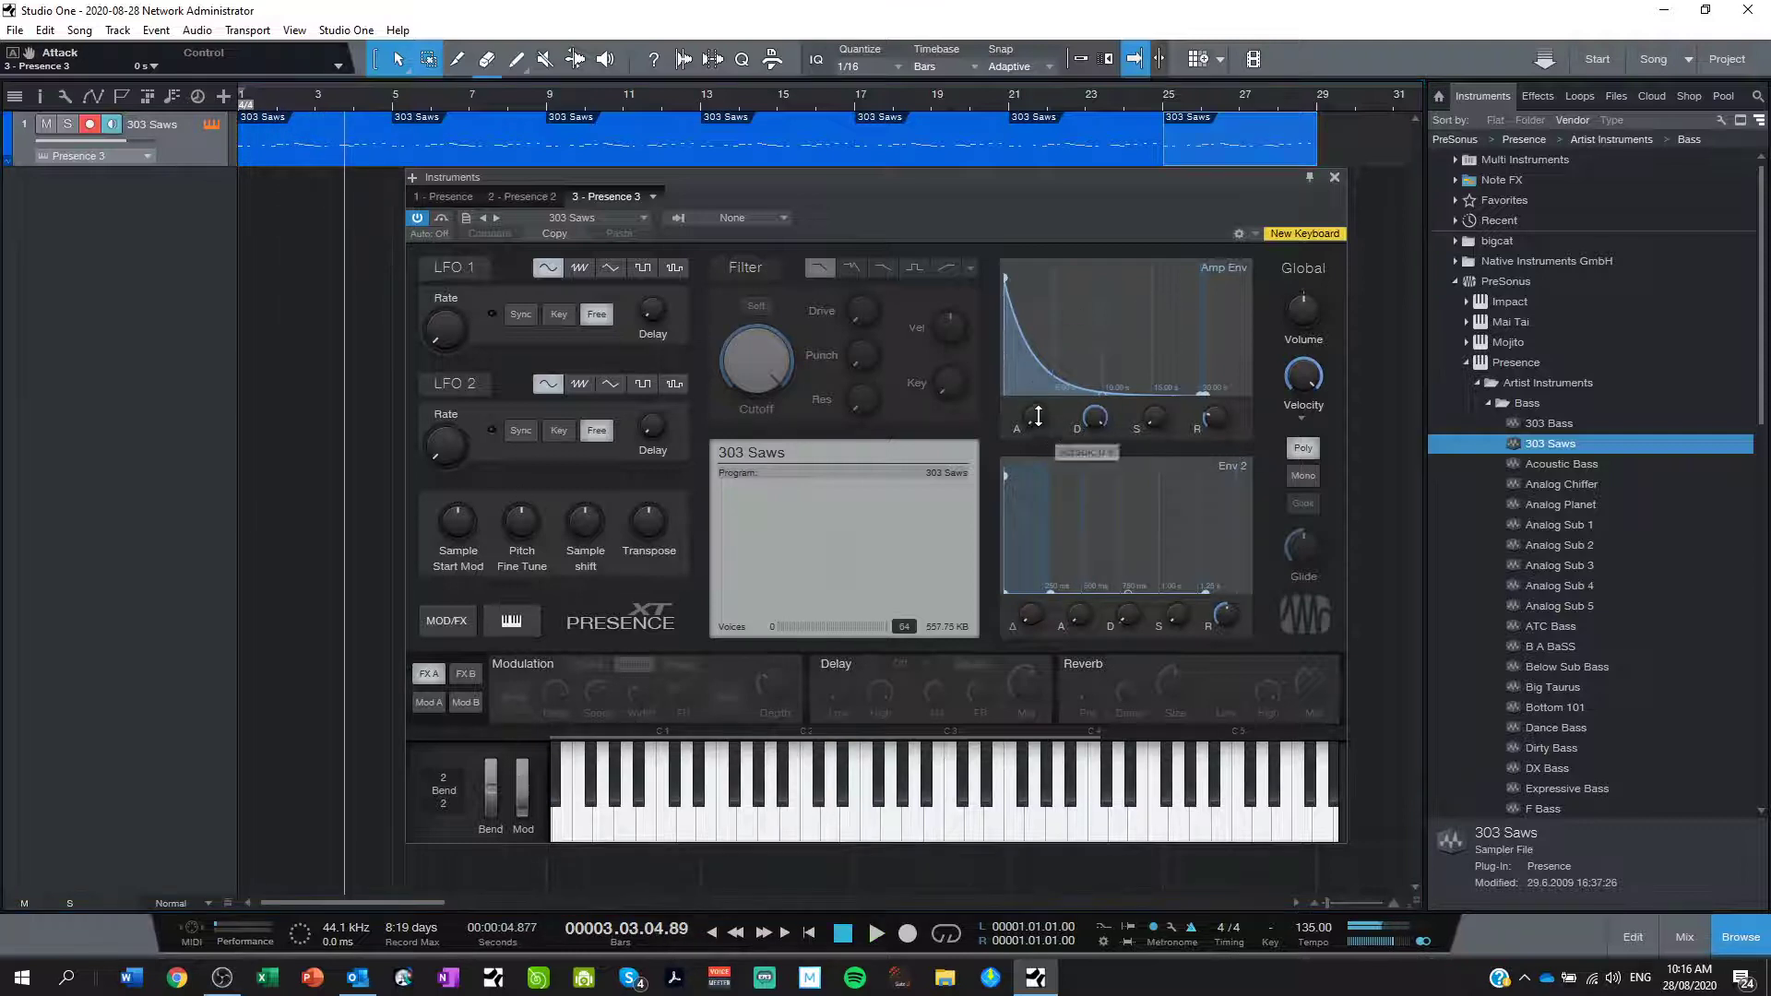
Reshape the amp envelope attack, auditioning during playback.
left_click_drag(1038, 416, 1030, 315)
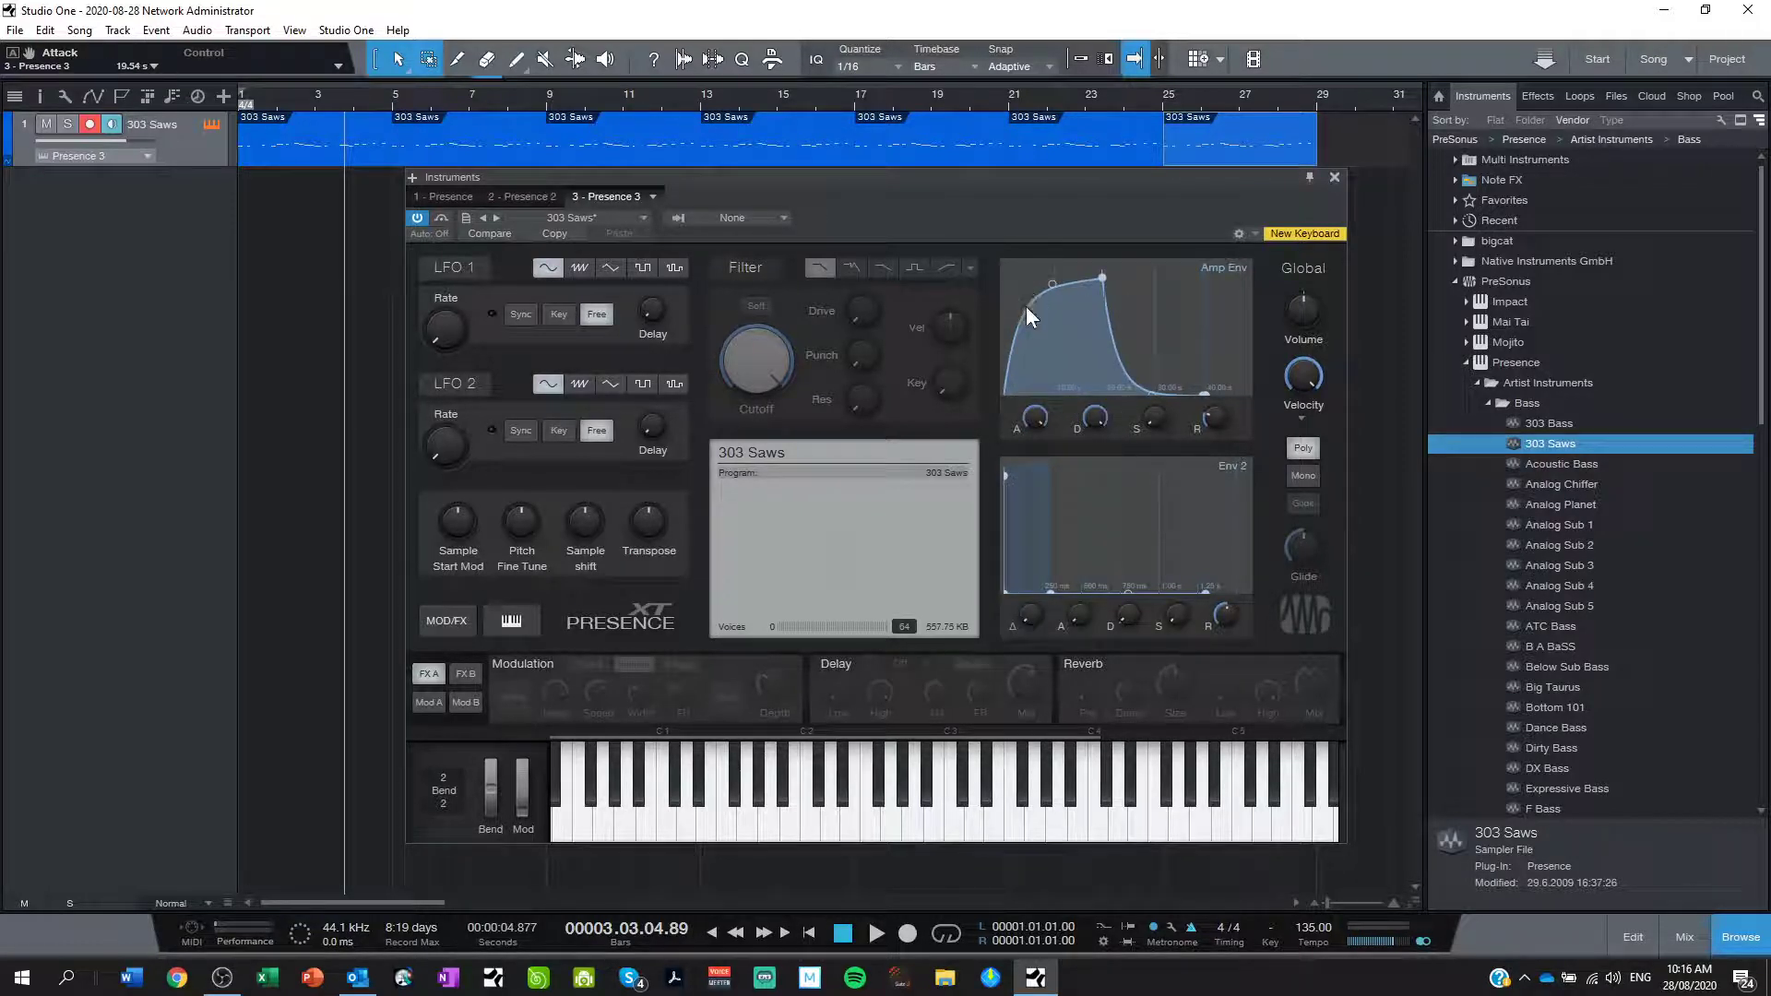
key("space")
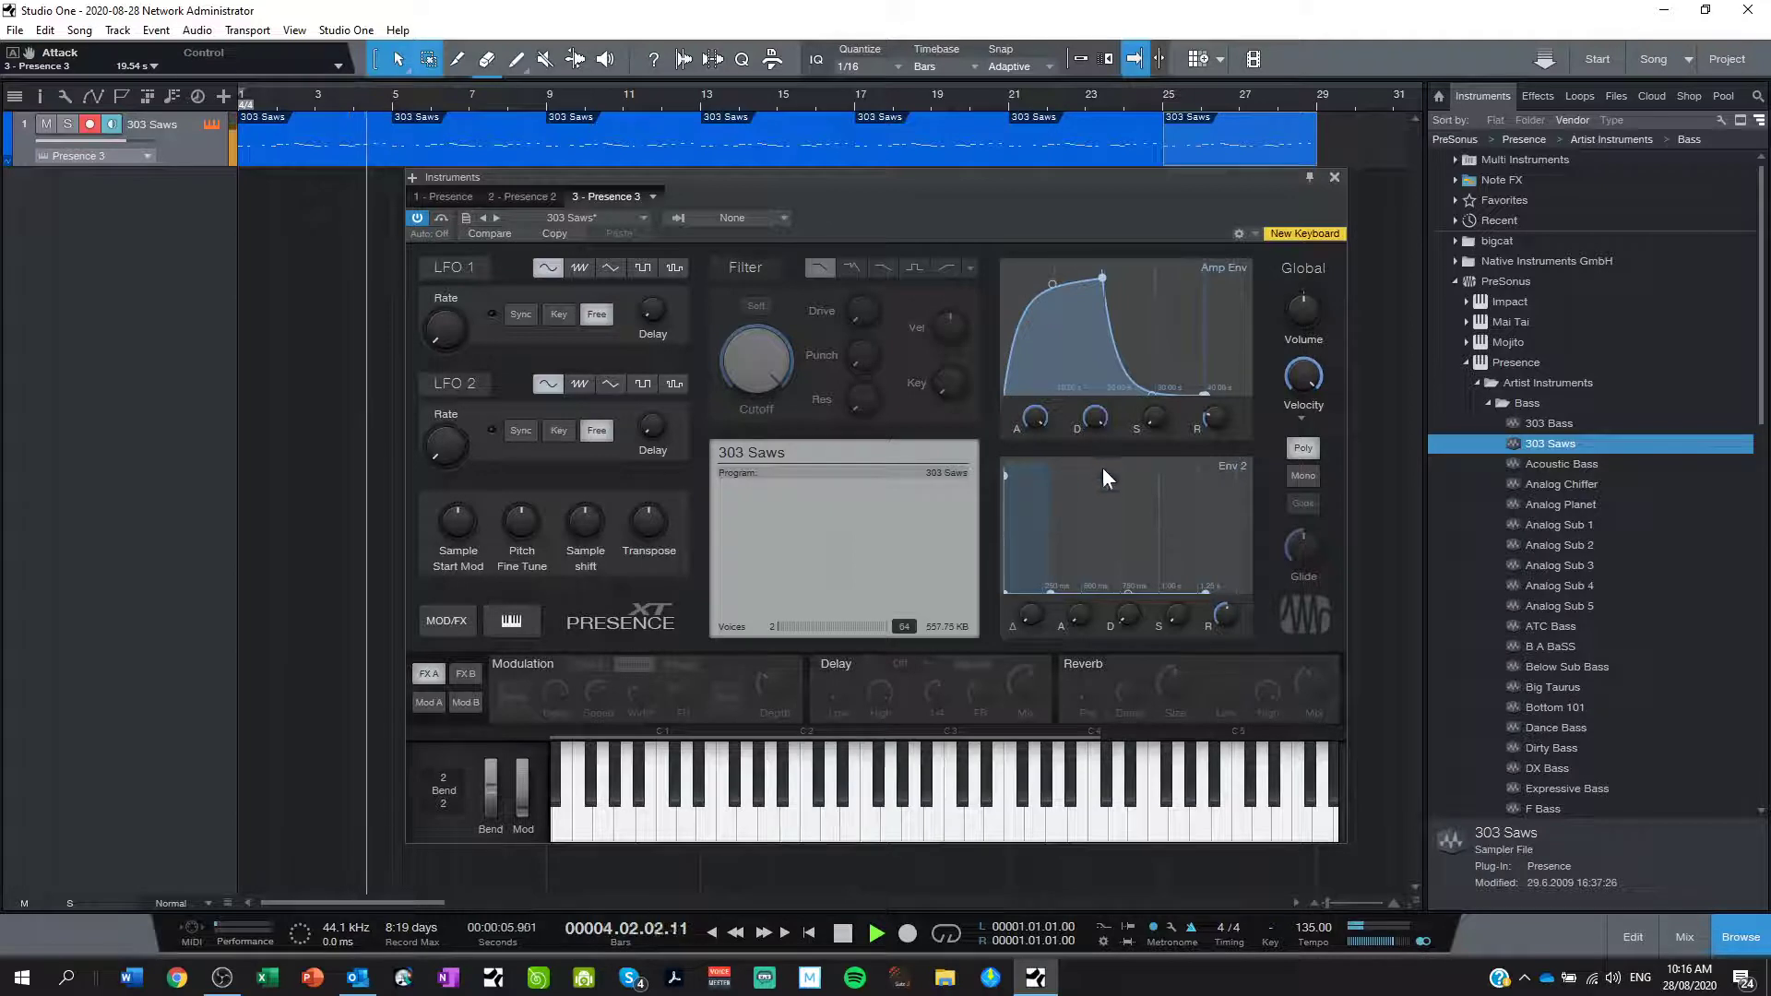
left_click_drag(1033, 447, 1027, 478)
key("space")
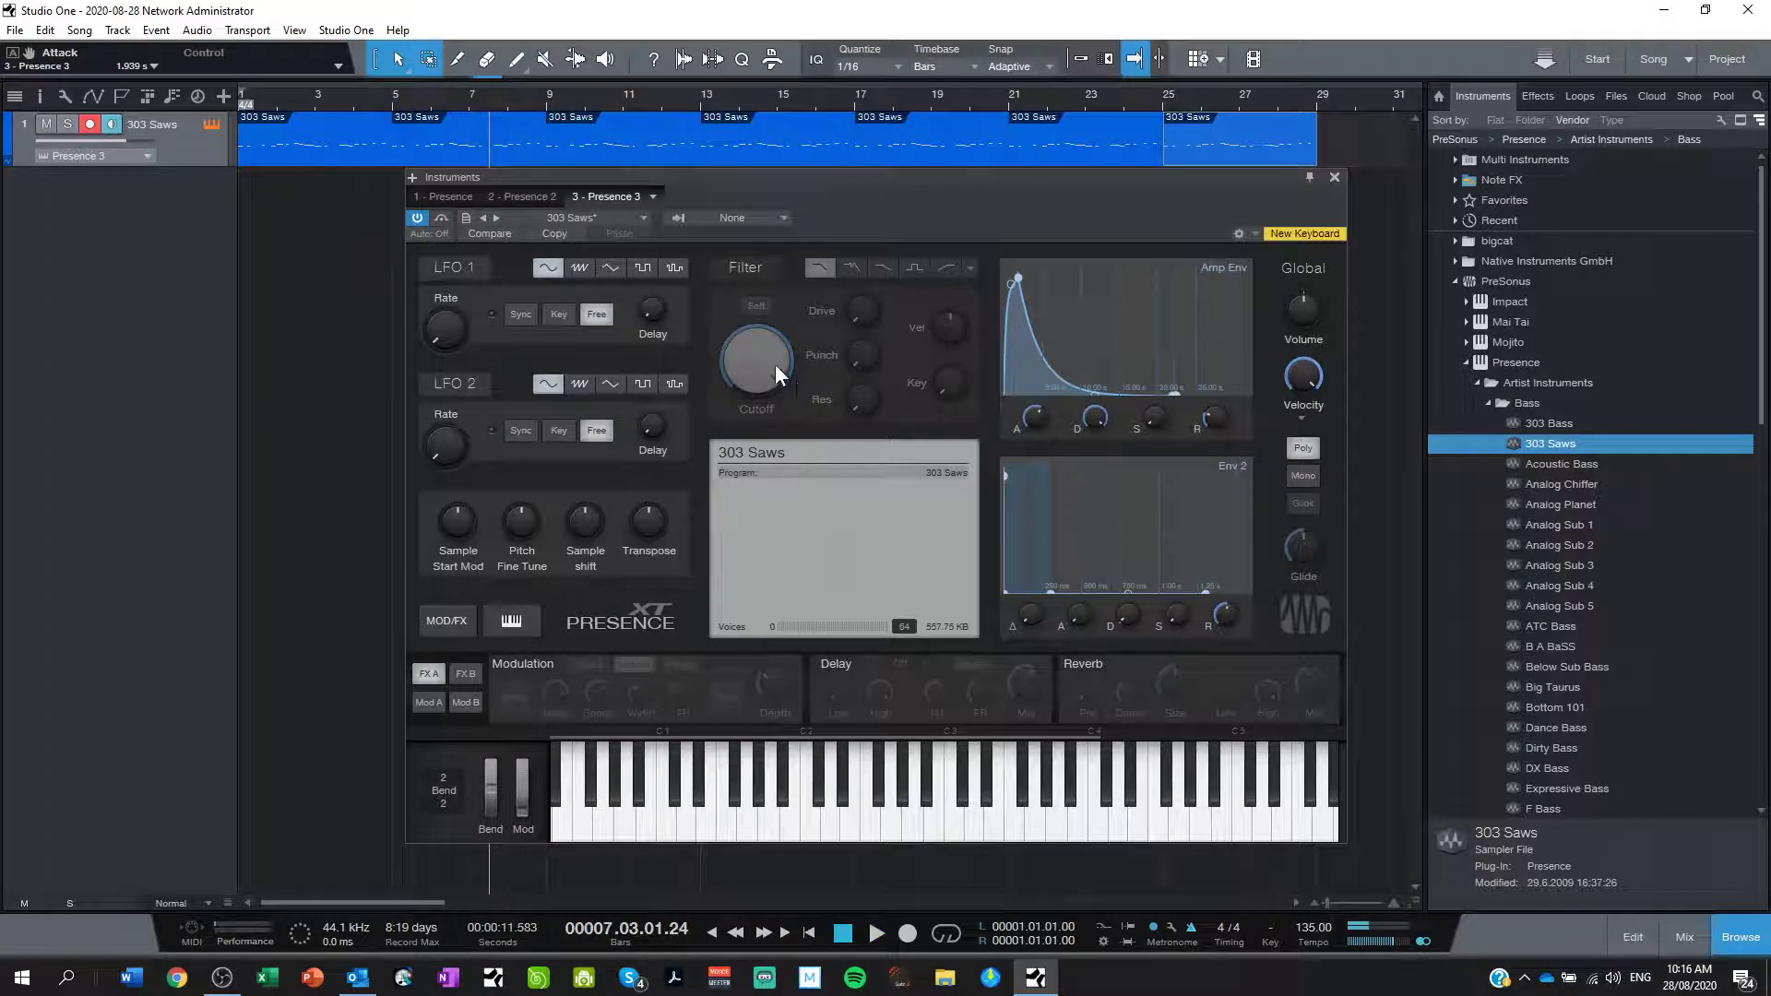
Enable the filter at 2.12 kHz cutoff and modulation FX at 91% depth, then close.
left_click(764, 267)
key("space")
mouse_move(768, 362)
left_mouse_down()
mouse_move(760, 468)
mouse_move(764, 365)
left_mouse_up()
left_click(507, 659)
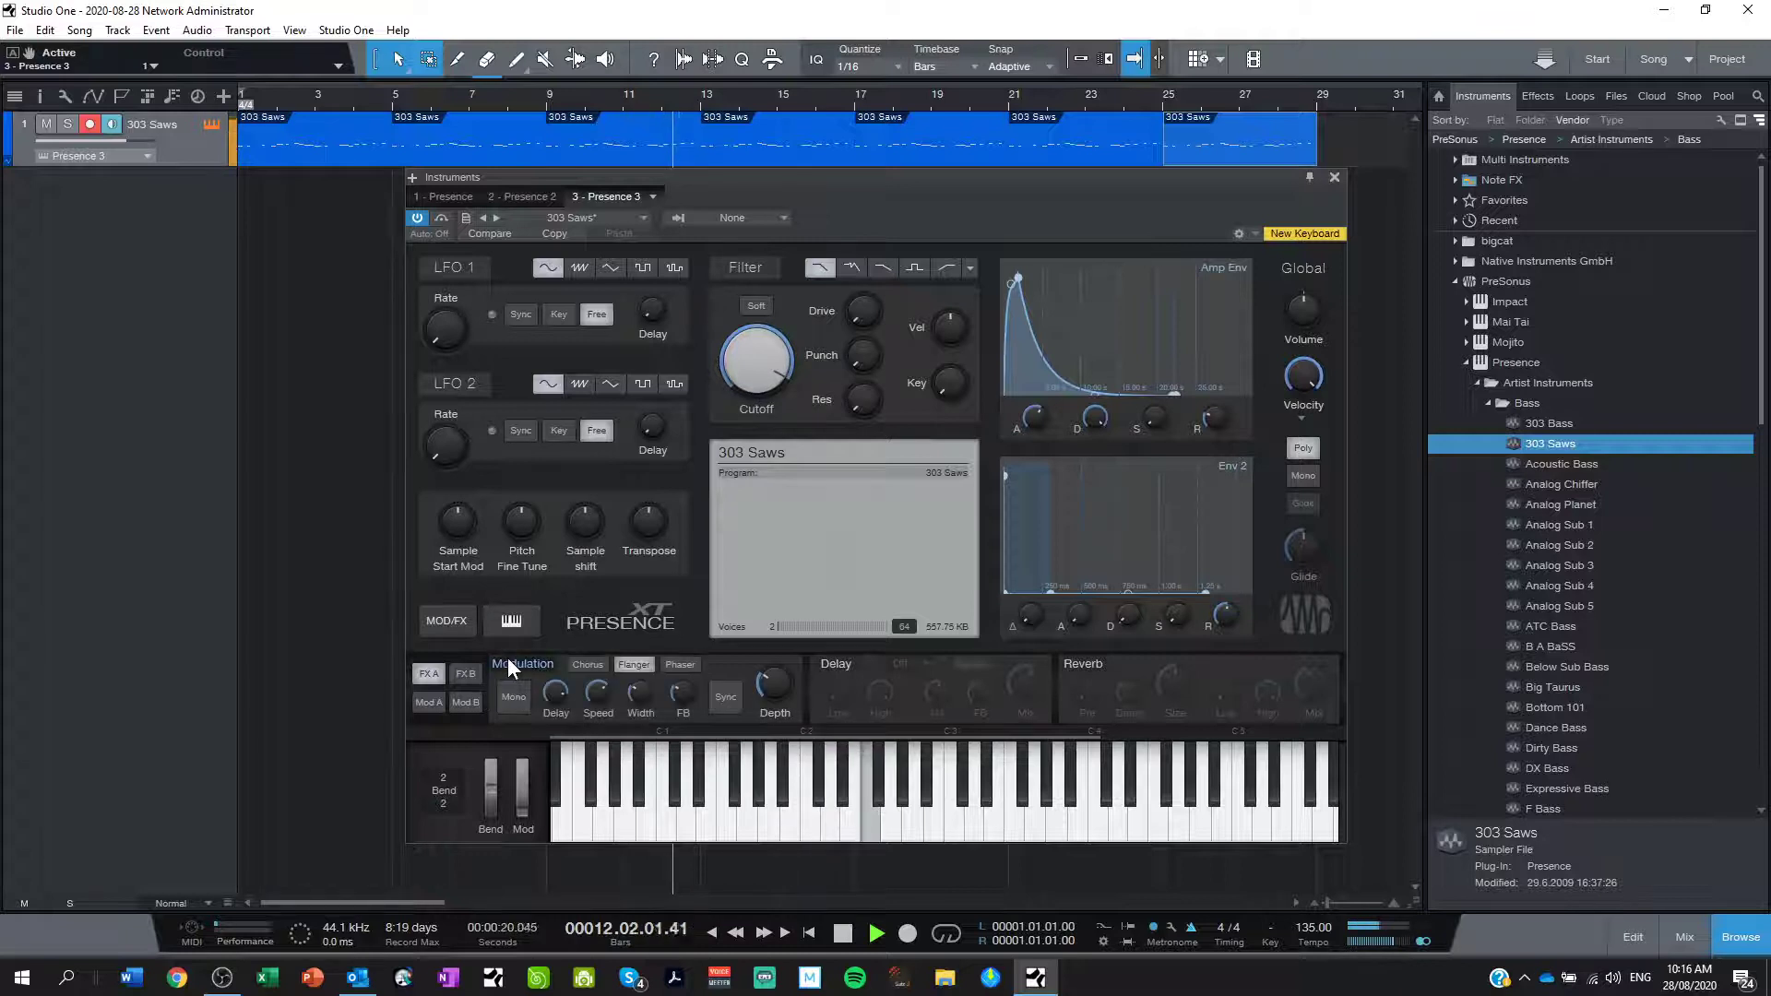
mouse_move(775, 676)
left_mouse_down()
mouse_move(785, 564)
mouse_move(779, 705)
mouse_move(764, 644)
left_mouse_up()
key("space")
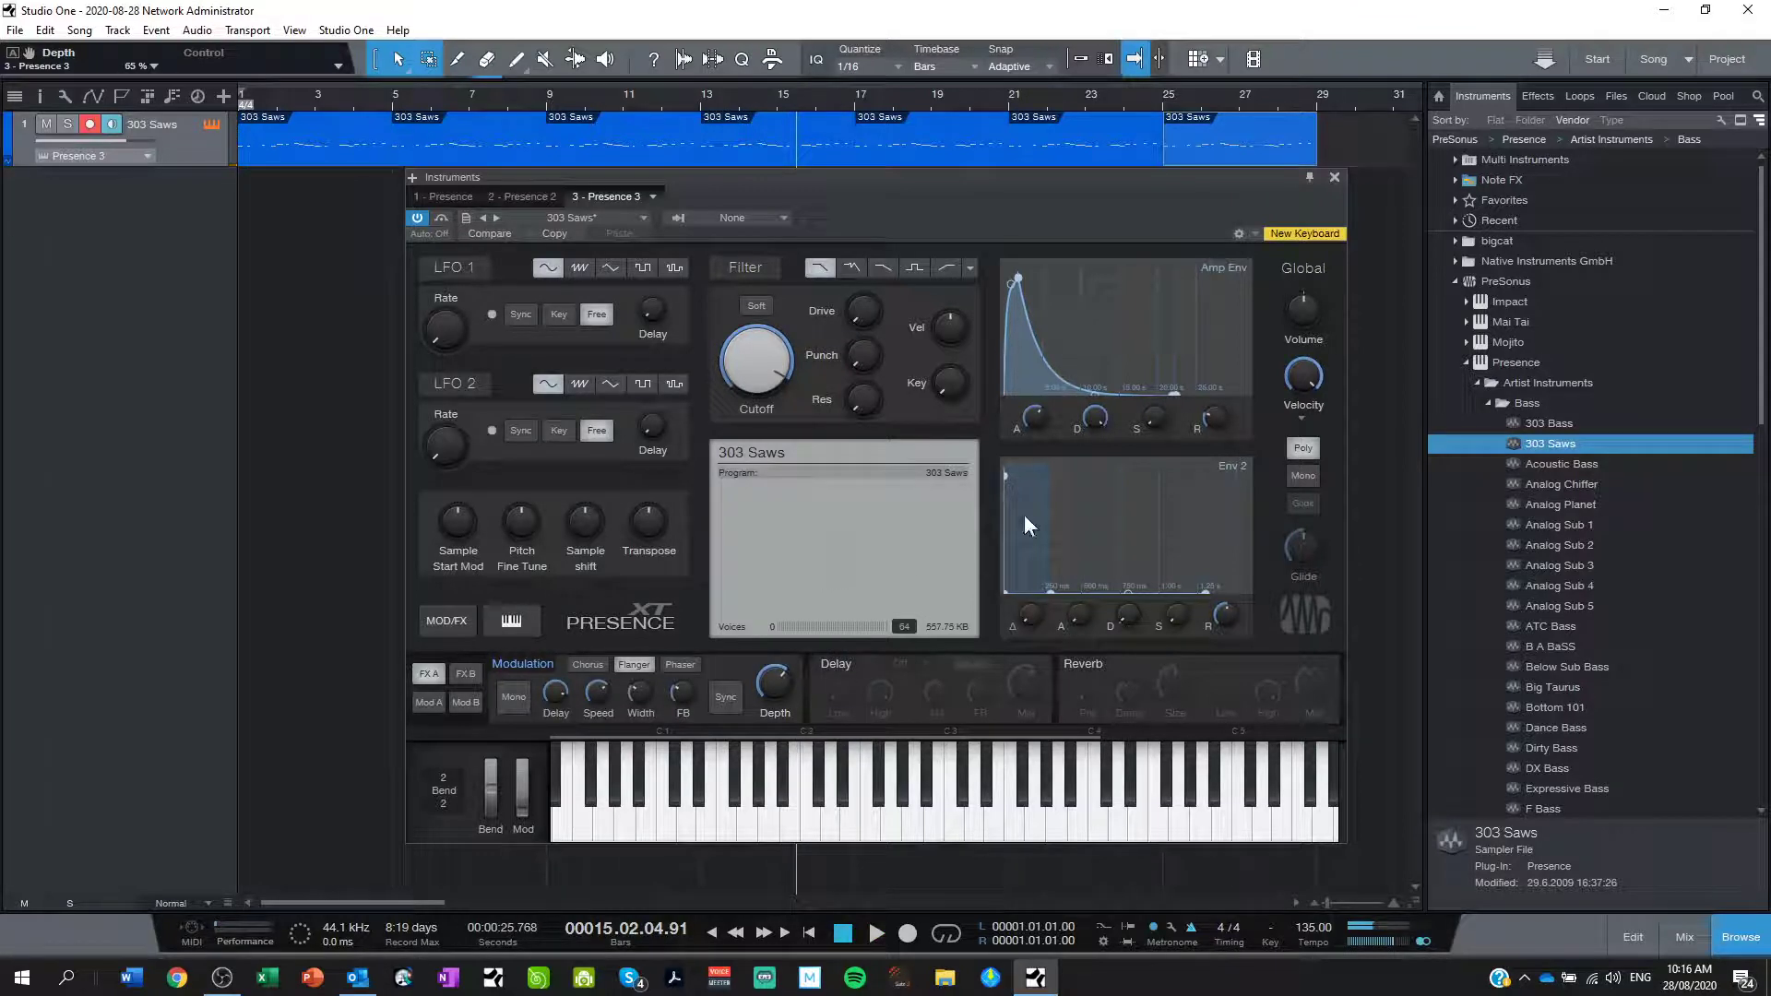
left_click(1333, 178)
left_click(361, 144)
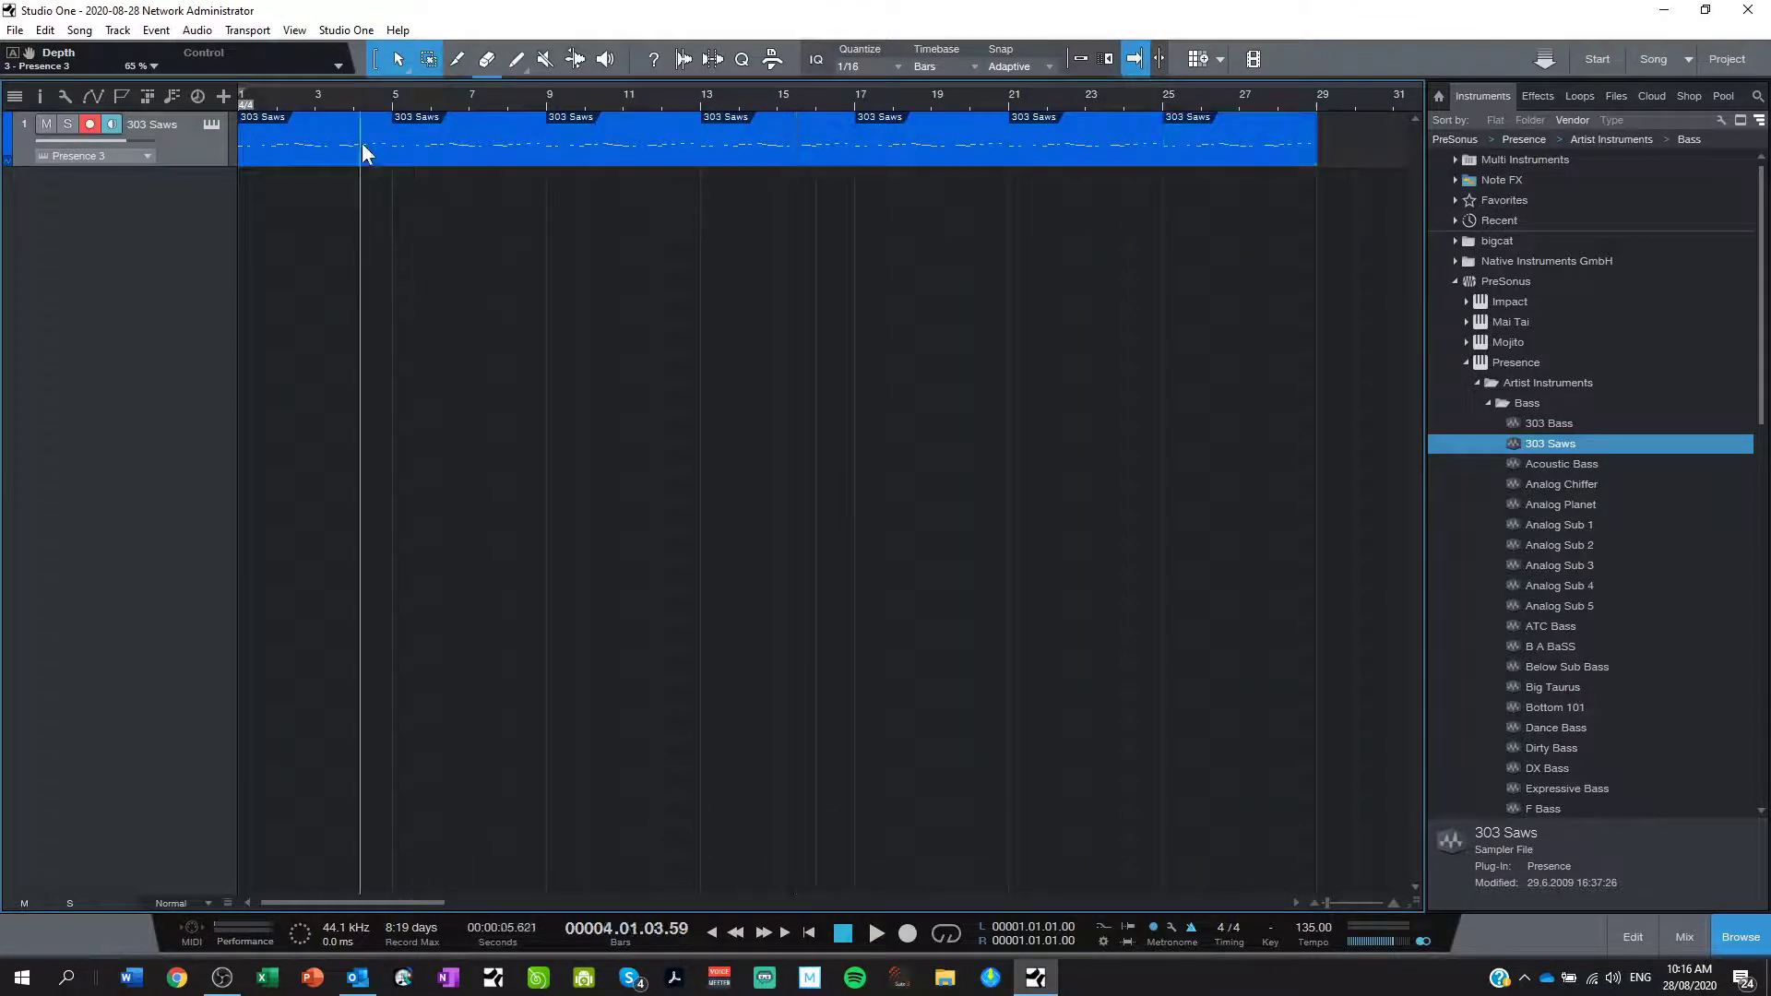
Open the first 303 Saws part in an enlarged piano roll below the arrangement.
left_click(316, 157)
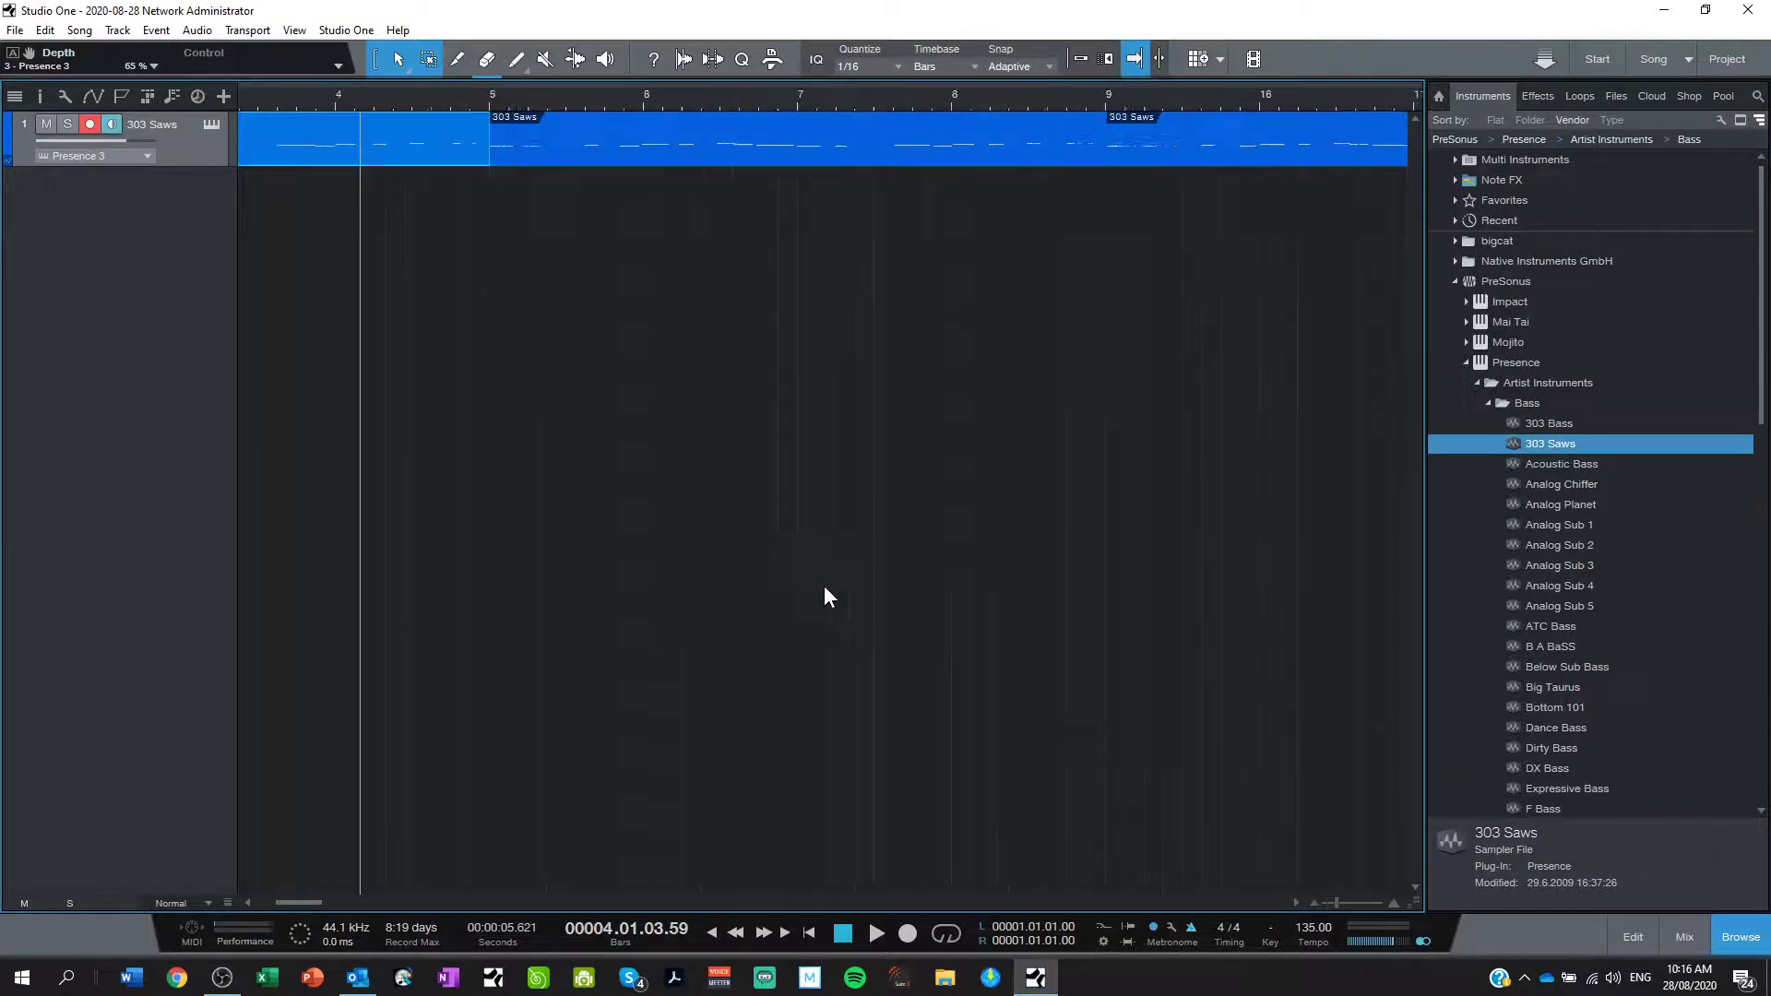
left_click_drag(308, 898, 279, 783)
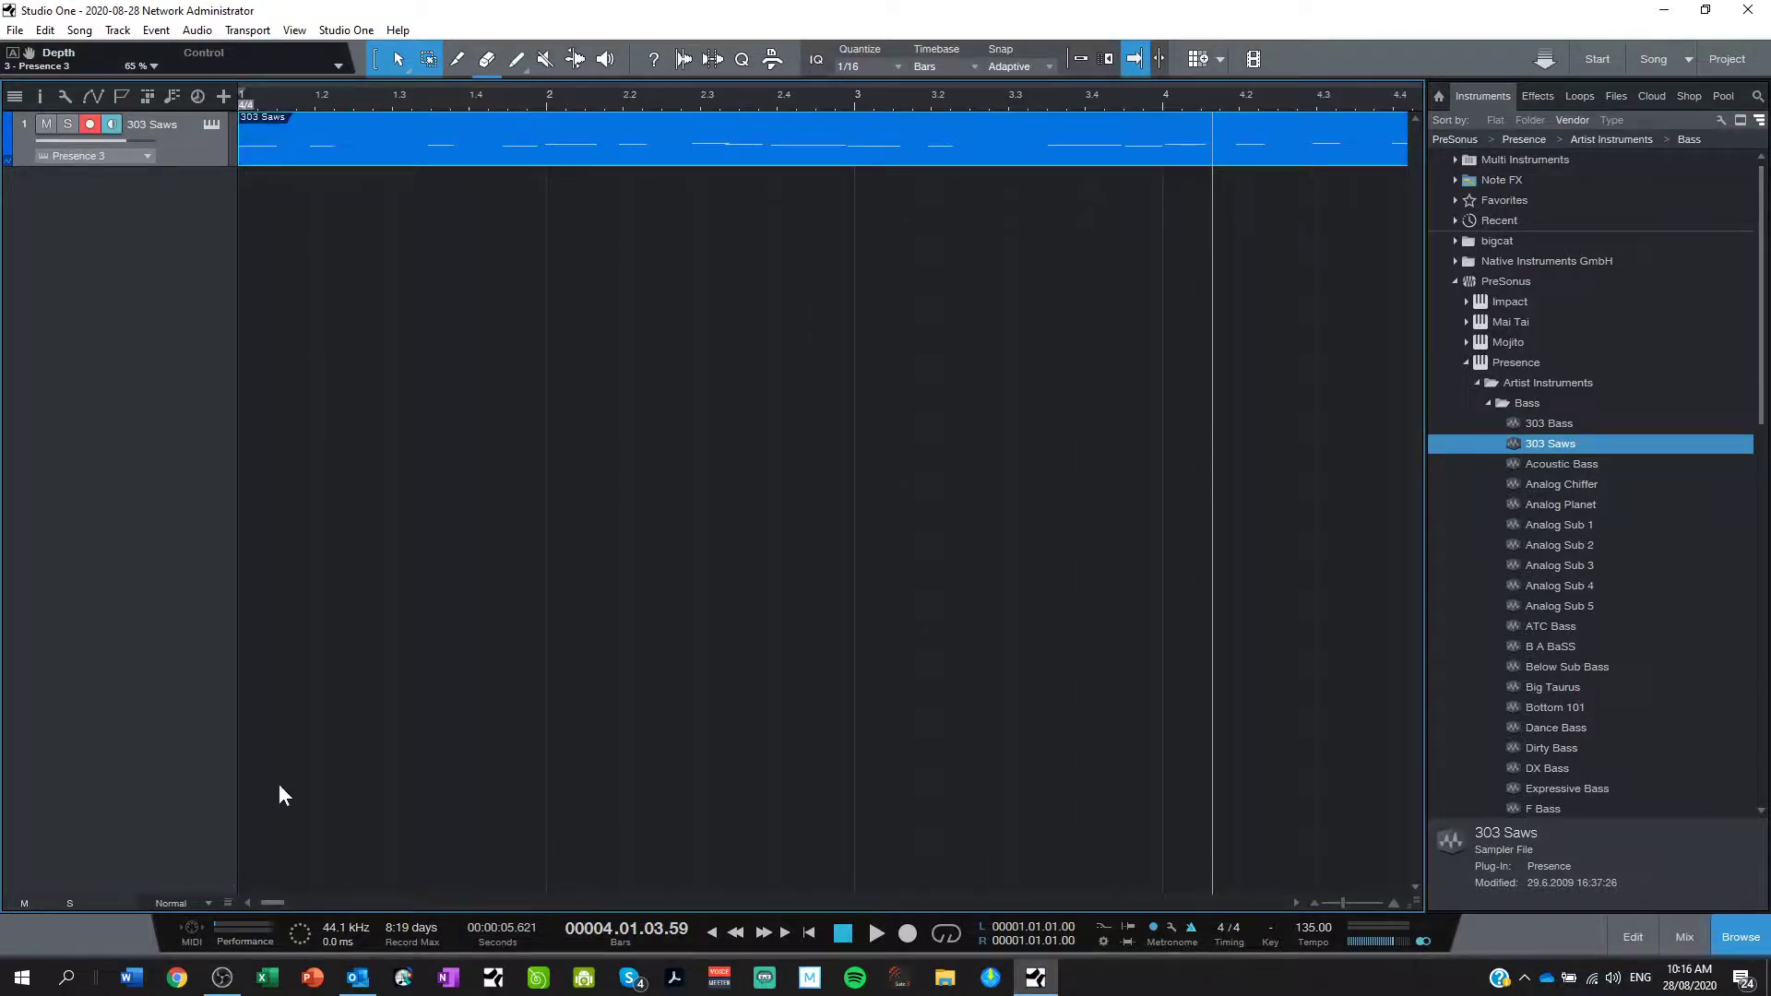
double_click(531, 158)
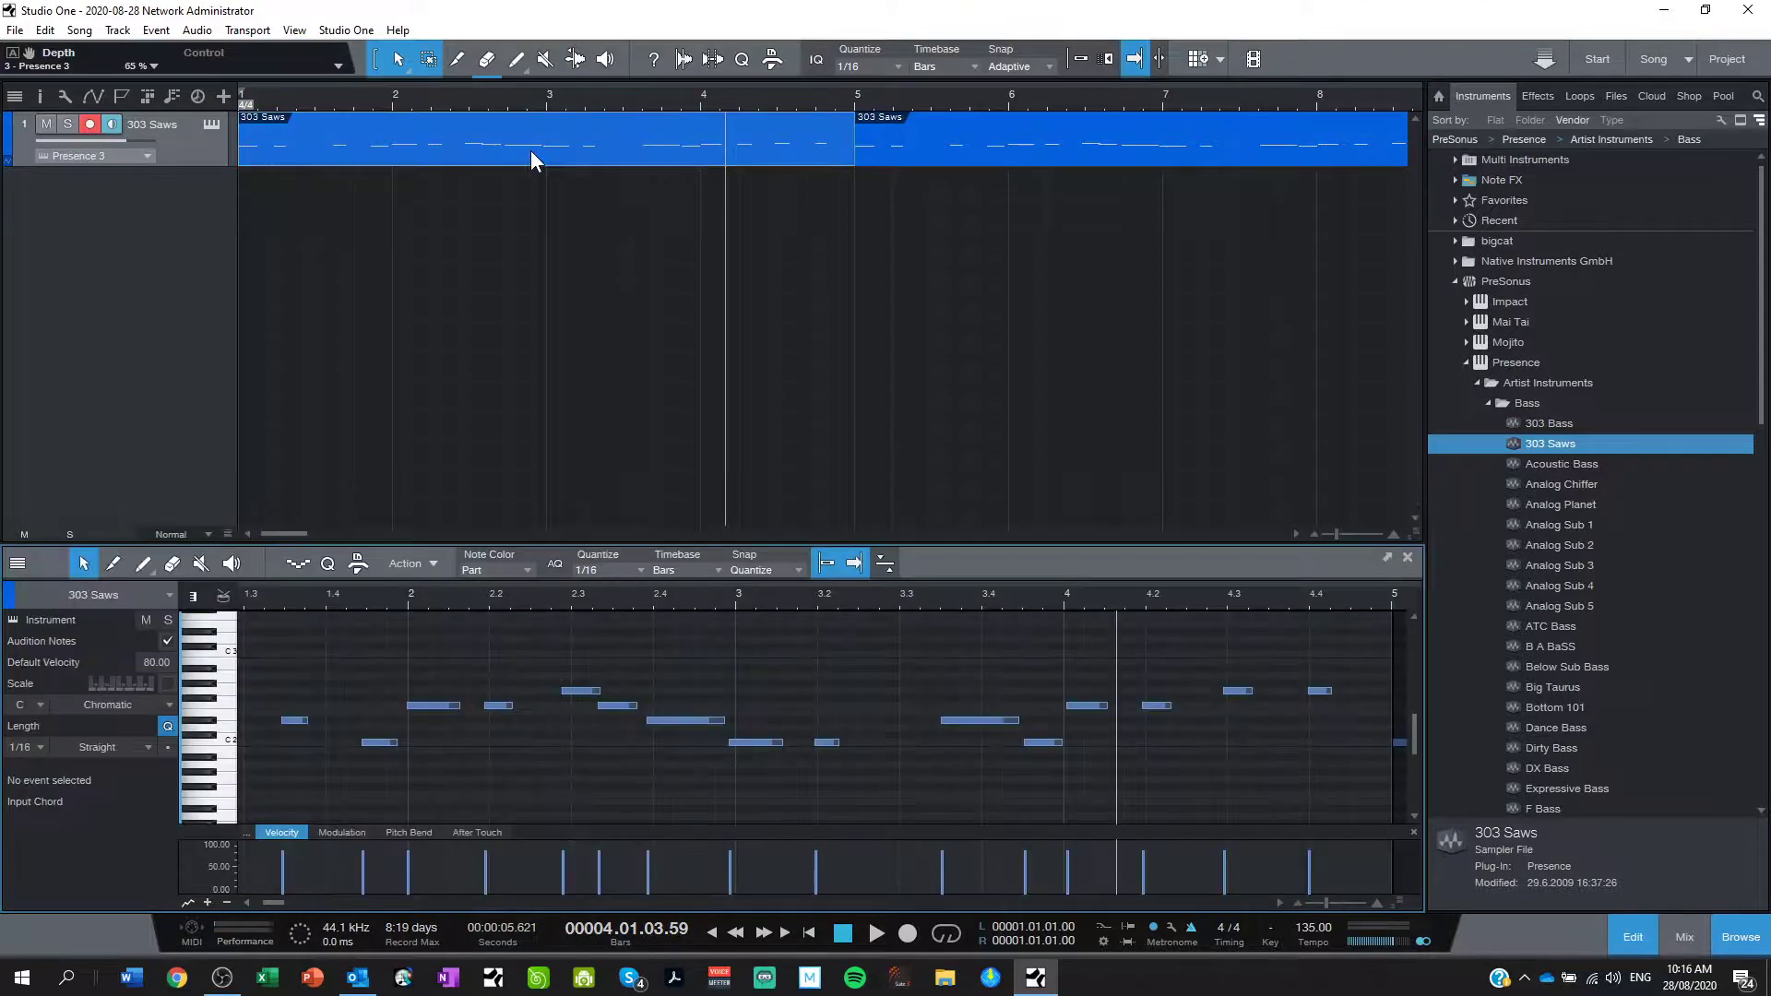
left_click_drag(711, 547, 739, 301)
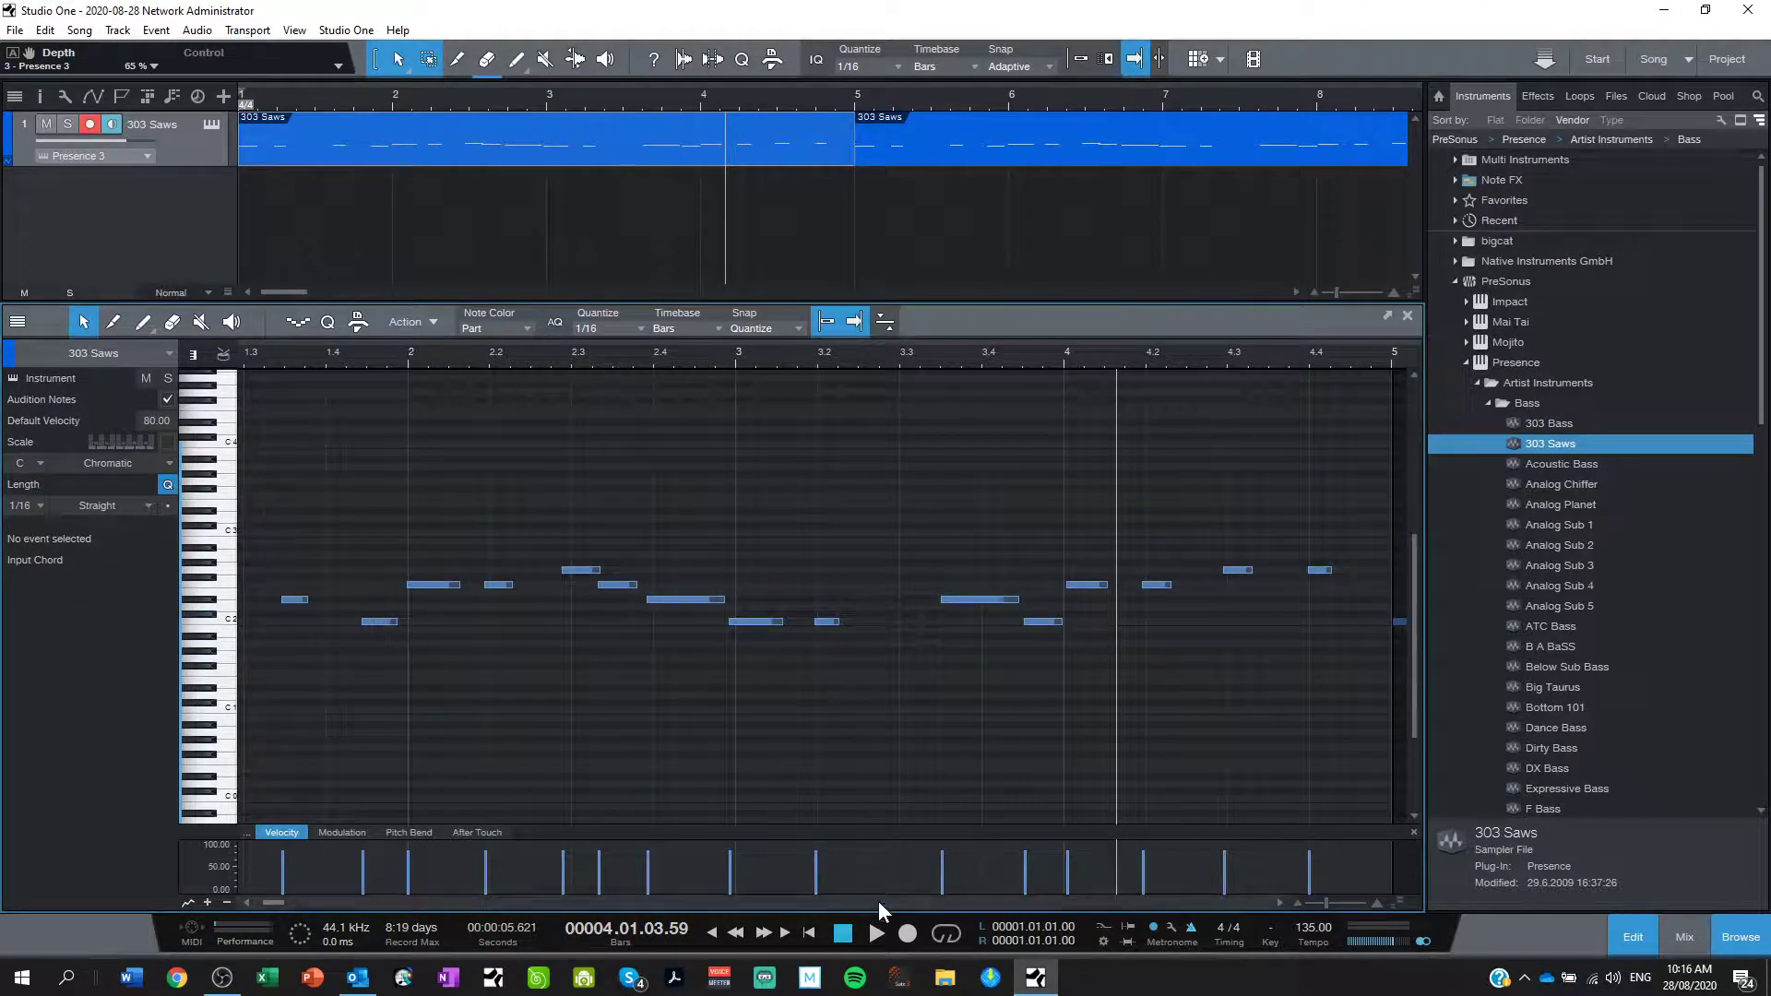
Play the part from the song start, then stop and zoom in on the piano roll.
left_click(809, 934)
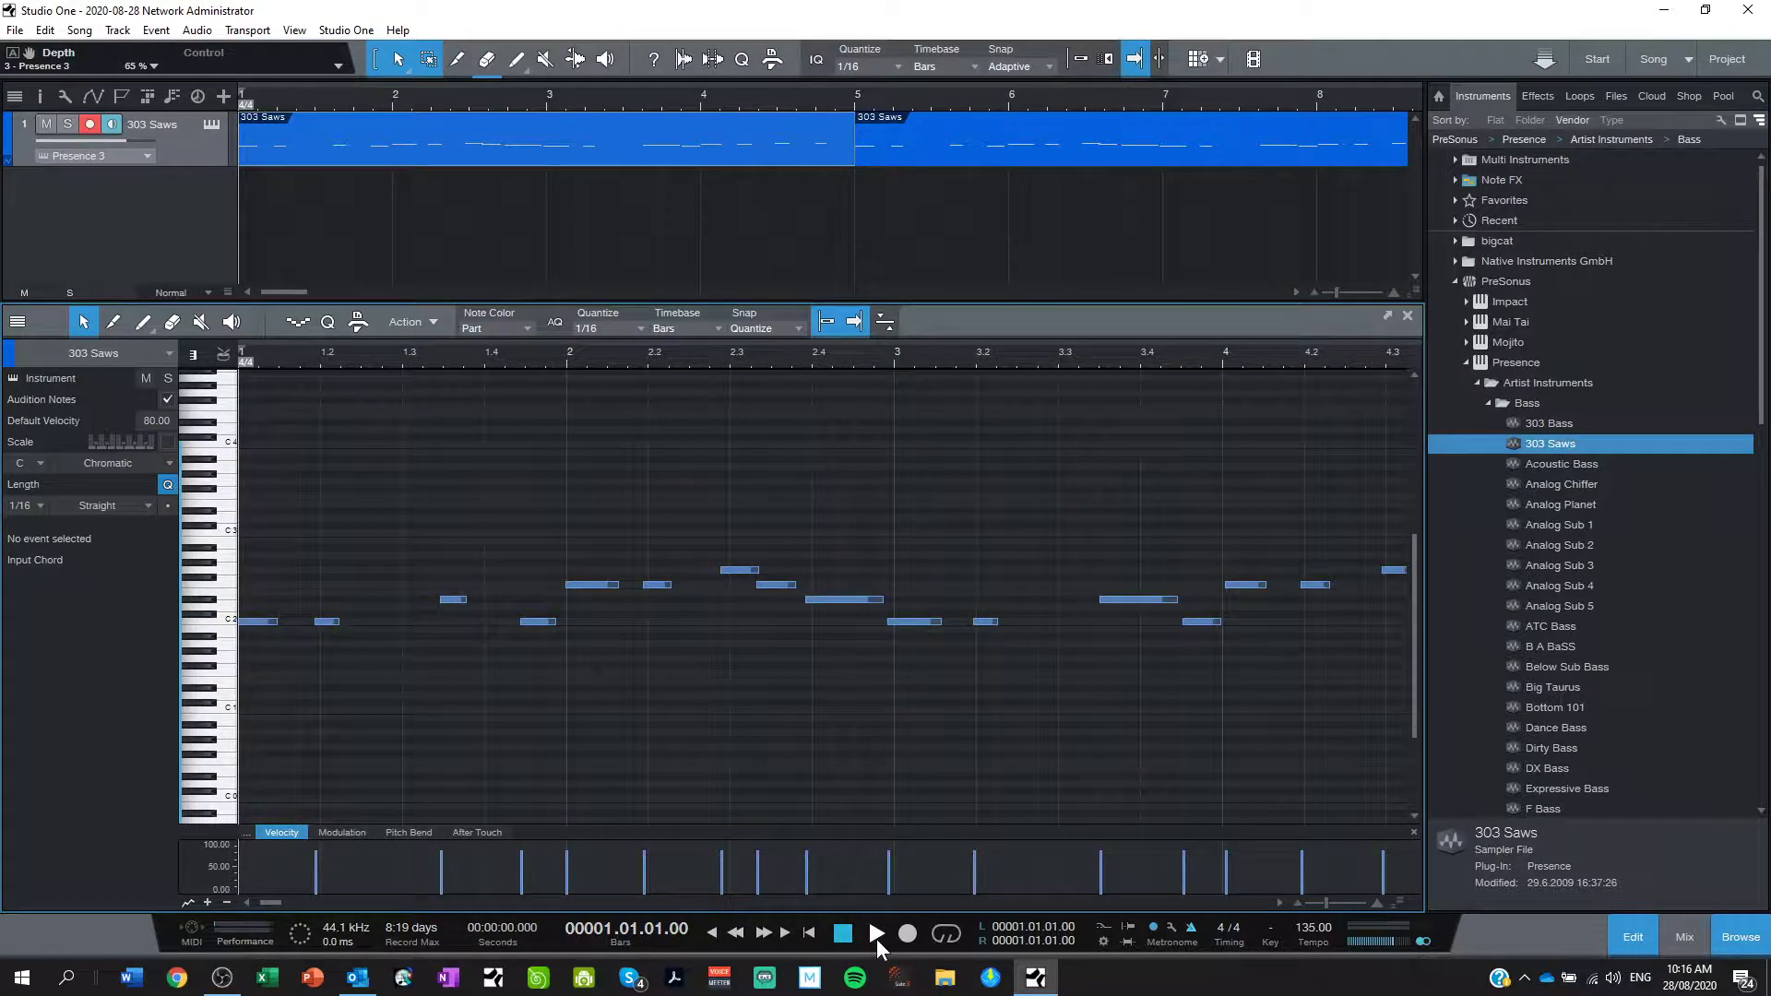
left_click(876, 934)
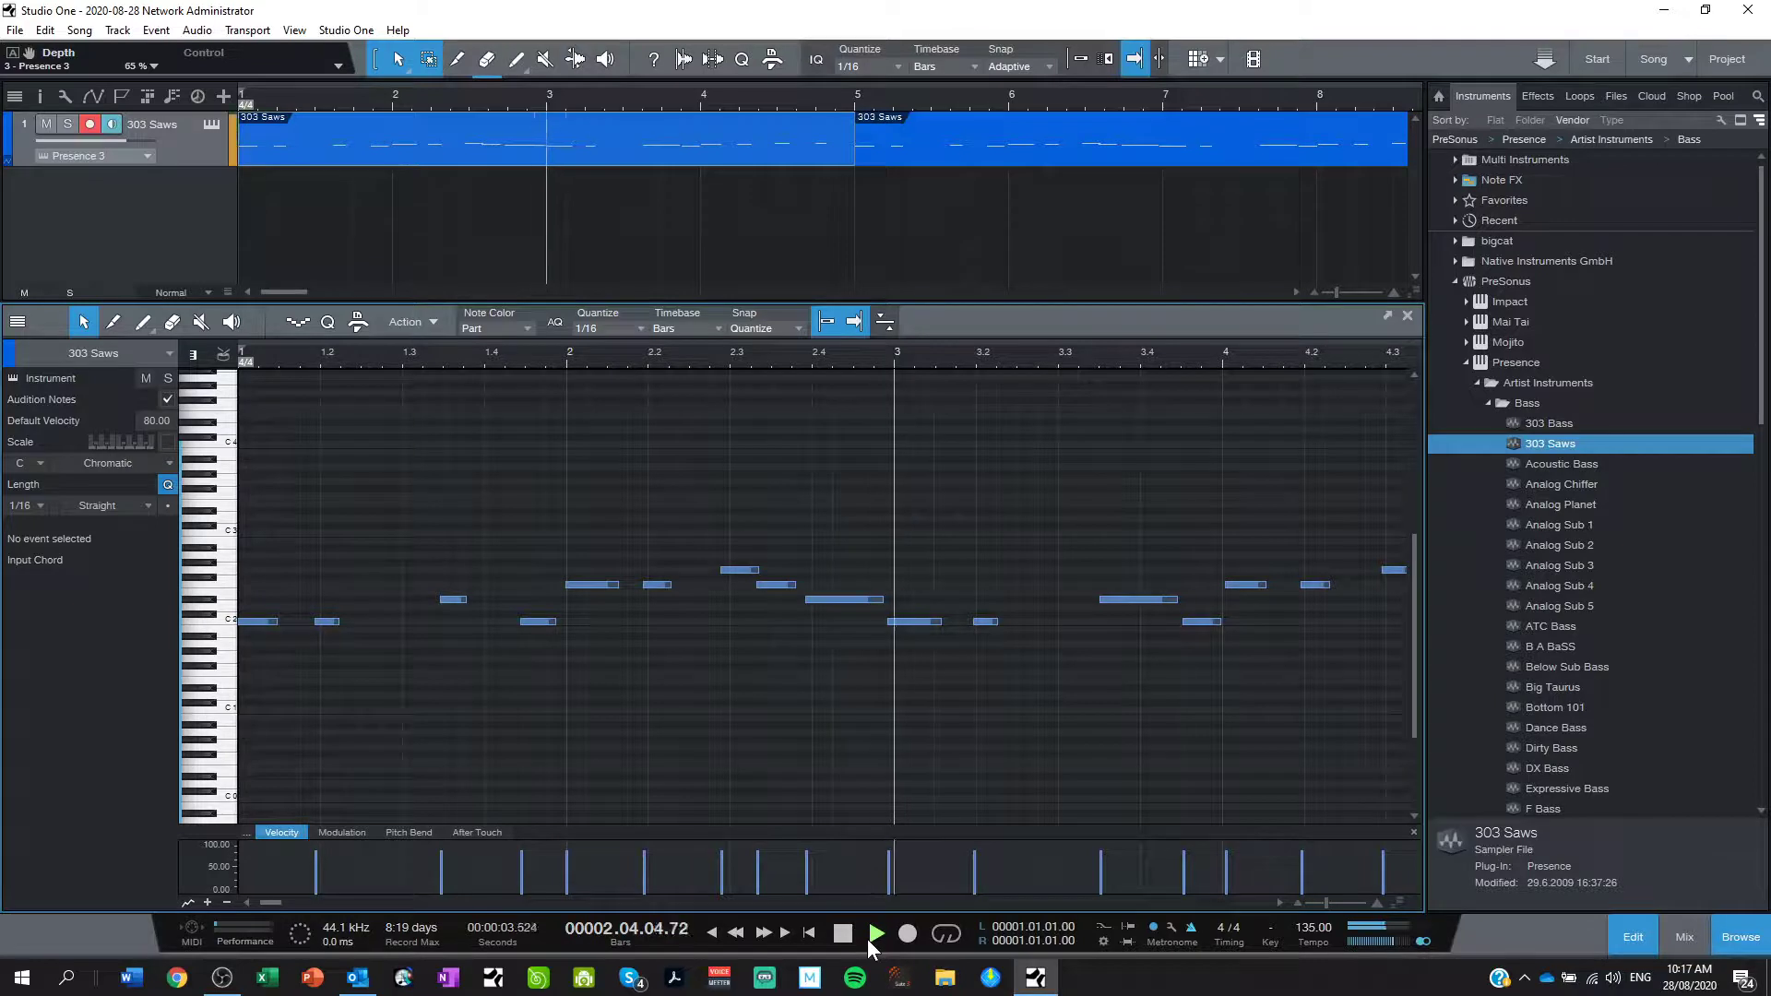
left_click(842, 934)
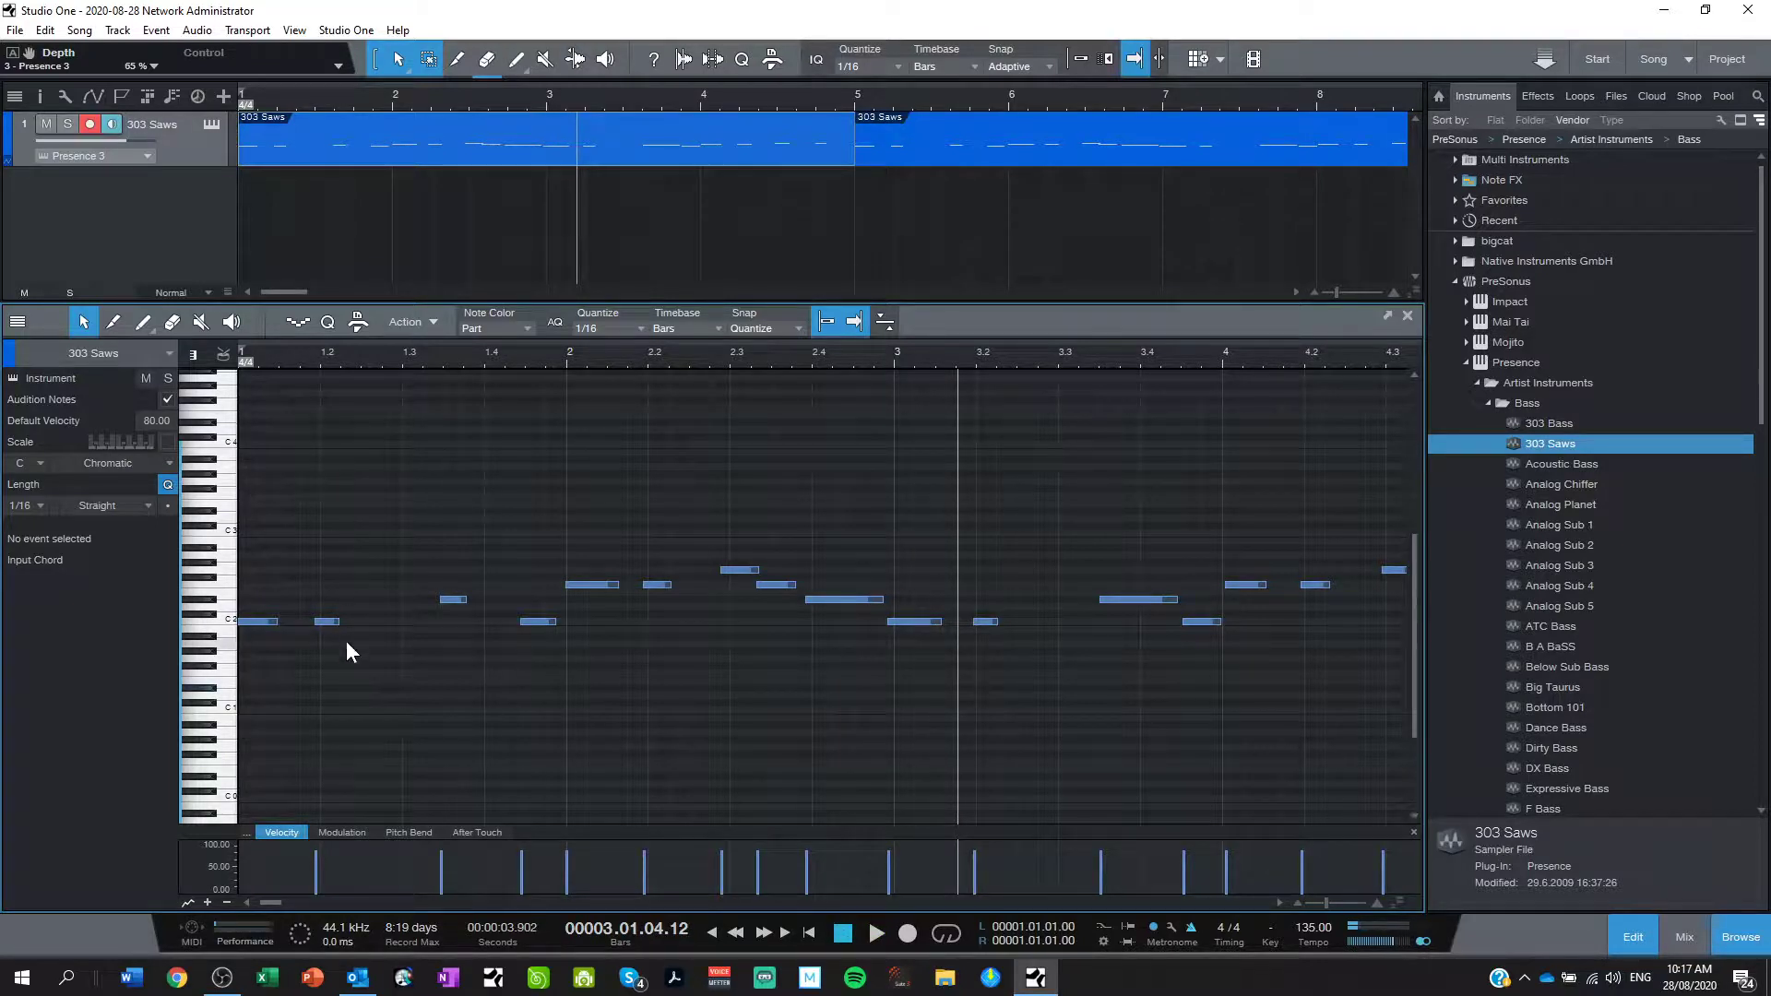
key("e")
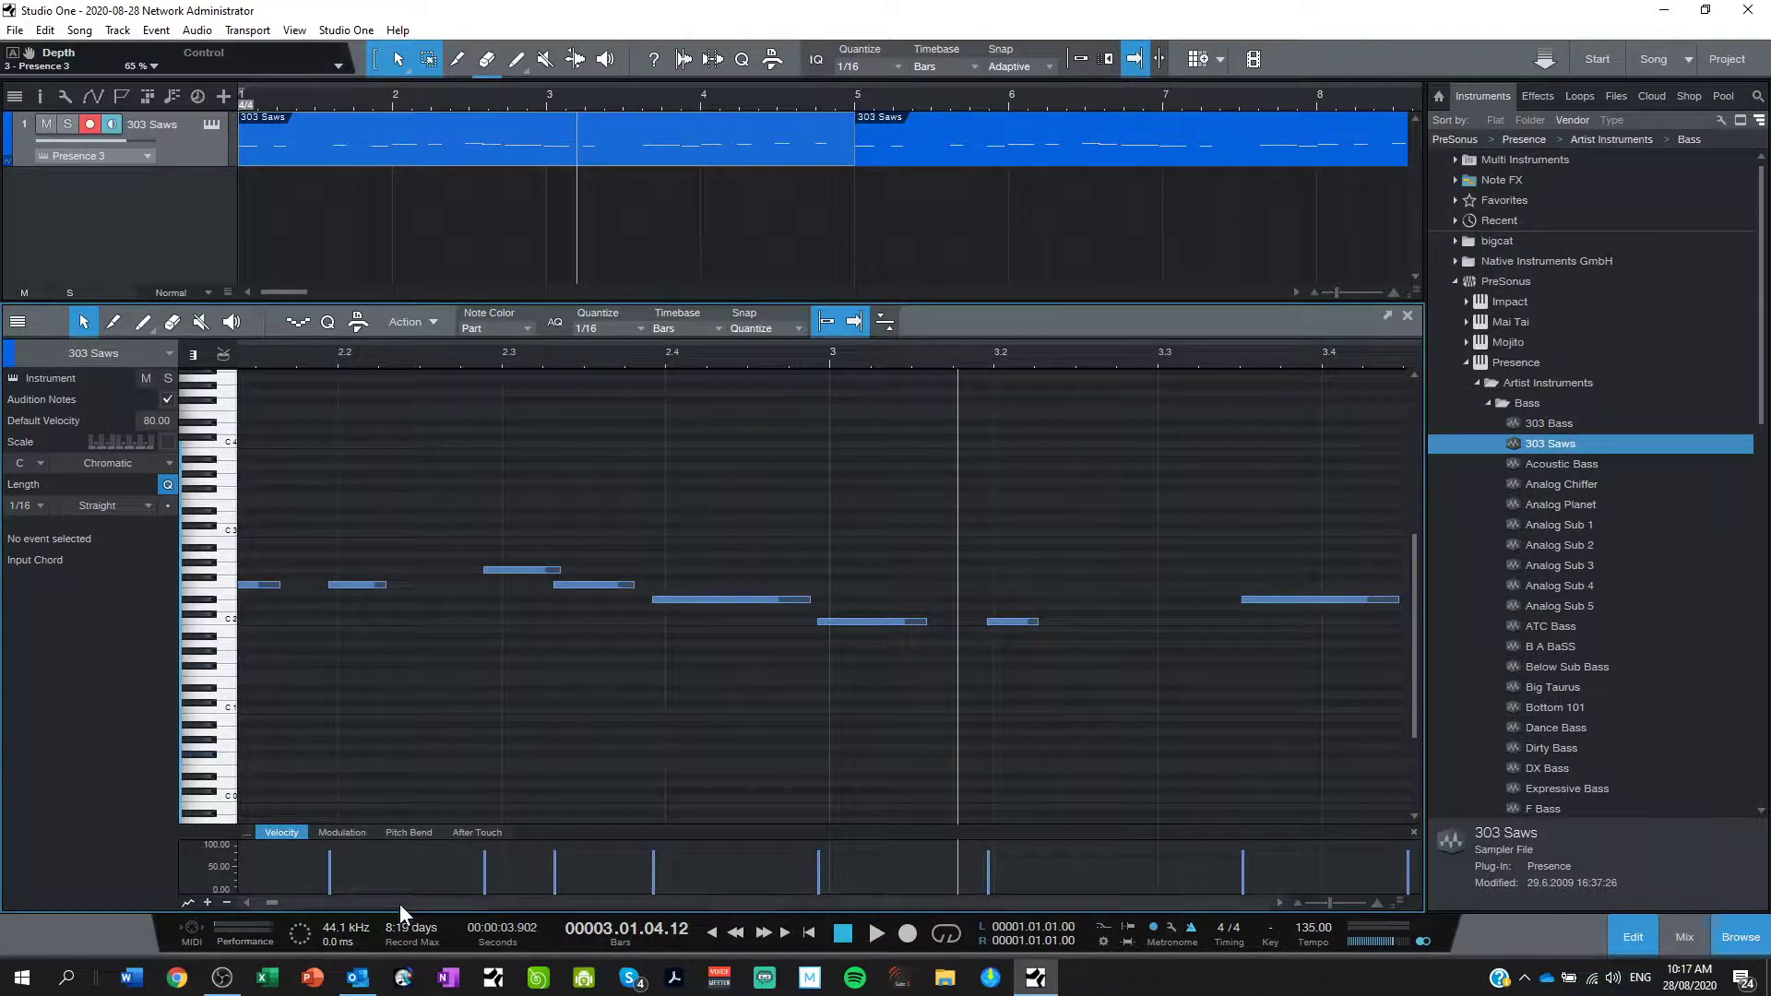
left_click_drag(275, 904, 246, 907)
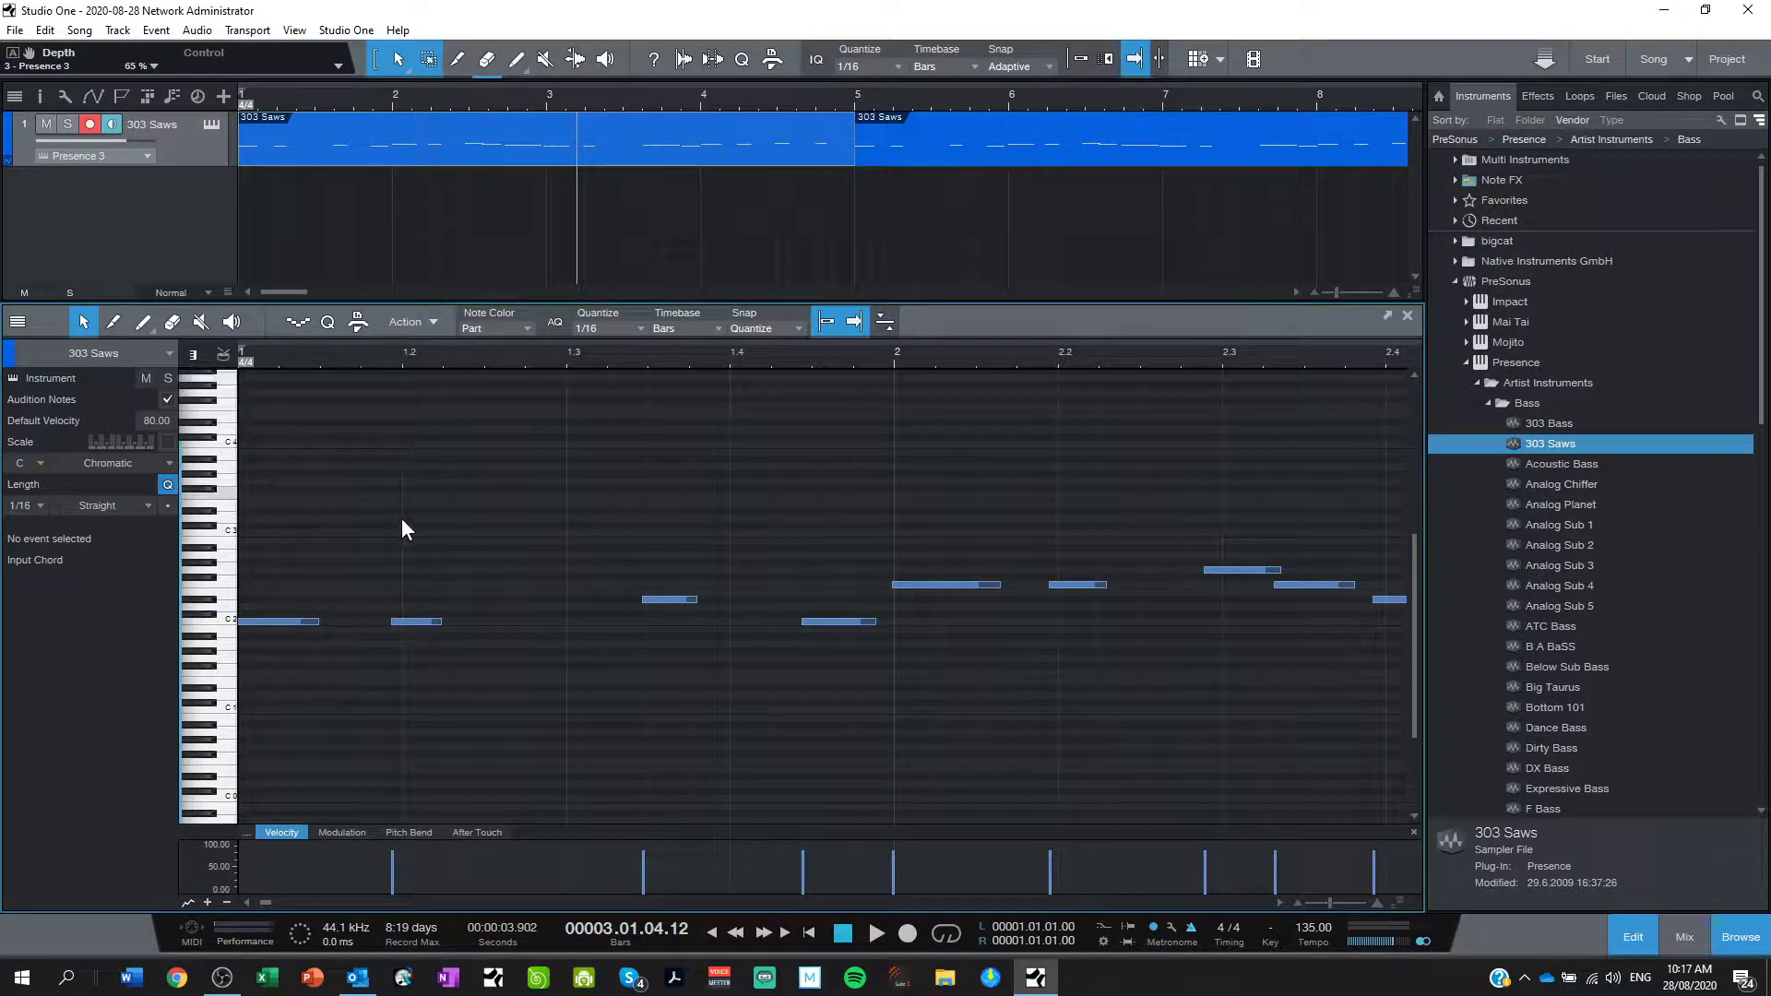
Move notes to start at 1.02.01.00, 1.03.03.00 and 1.04.03.00, and the F2 note to beat 2.2.
left_click(408, 622)
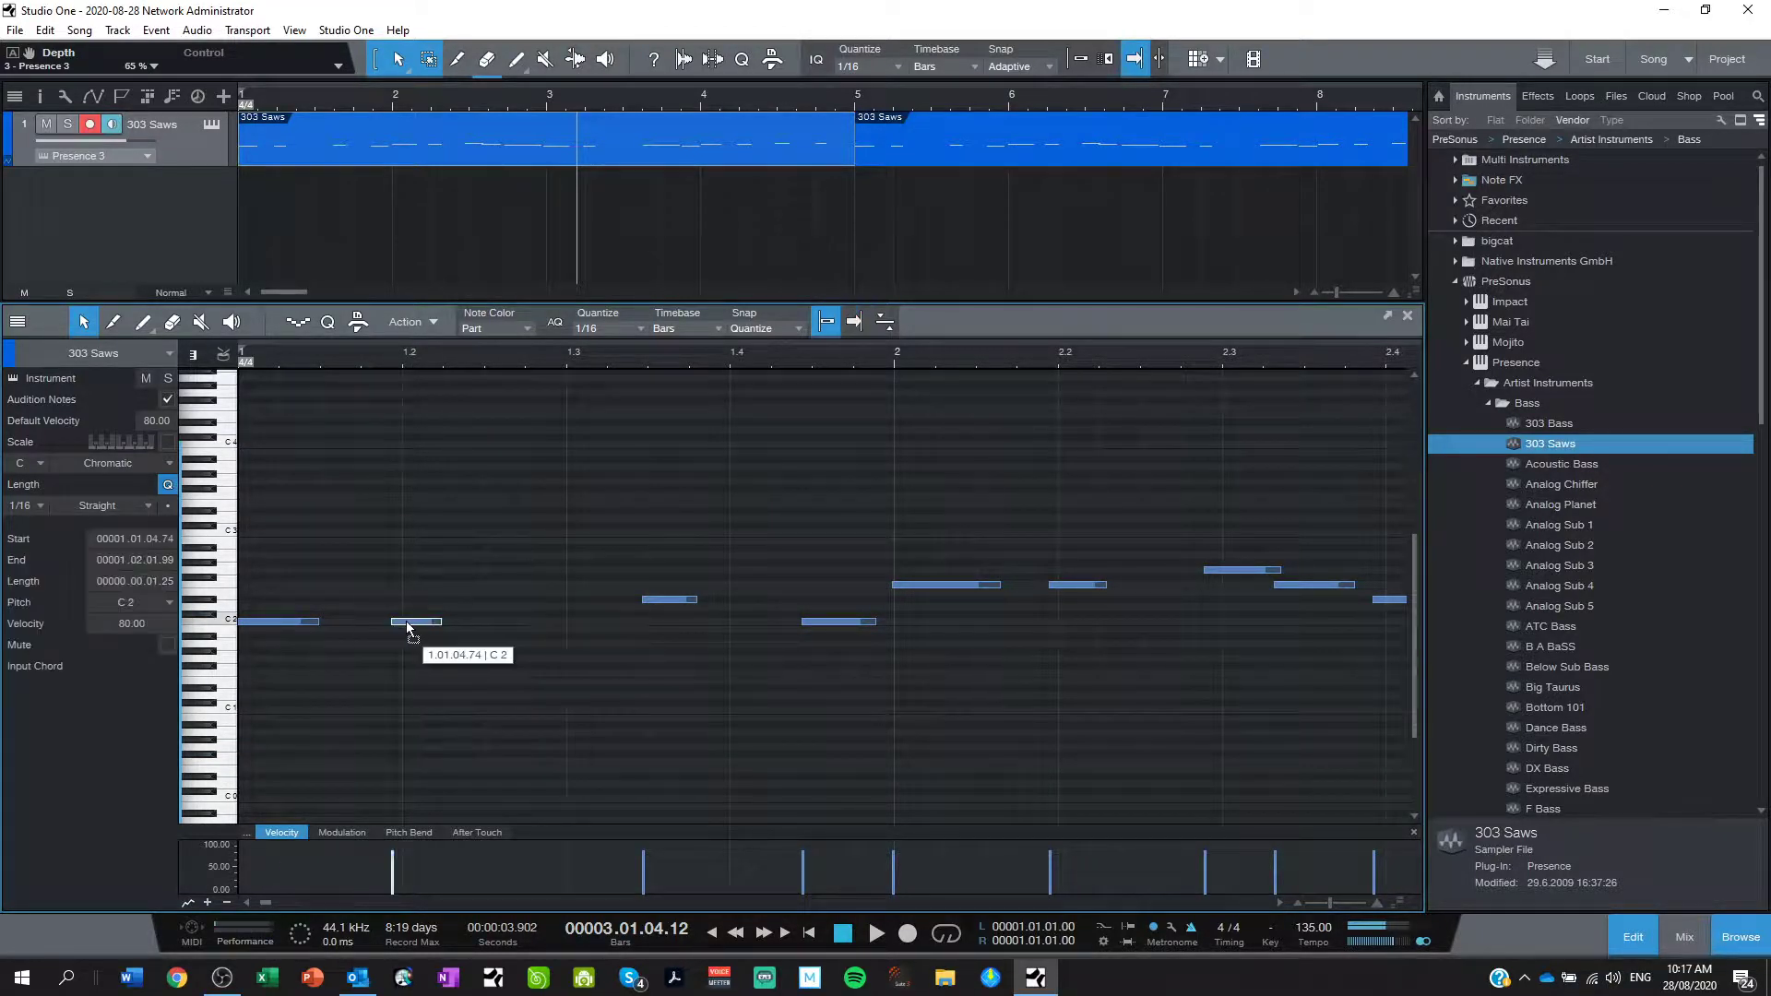
left_click_drag(408, 627, 420, 624)
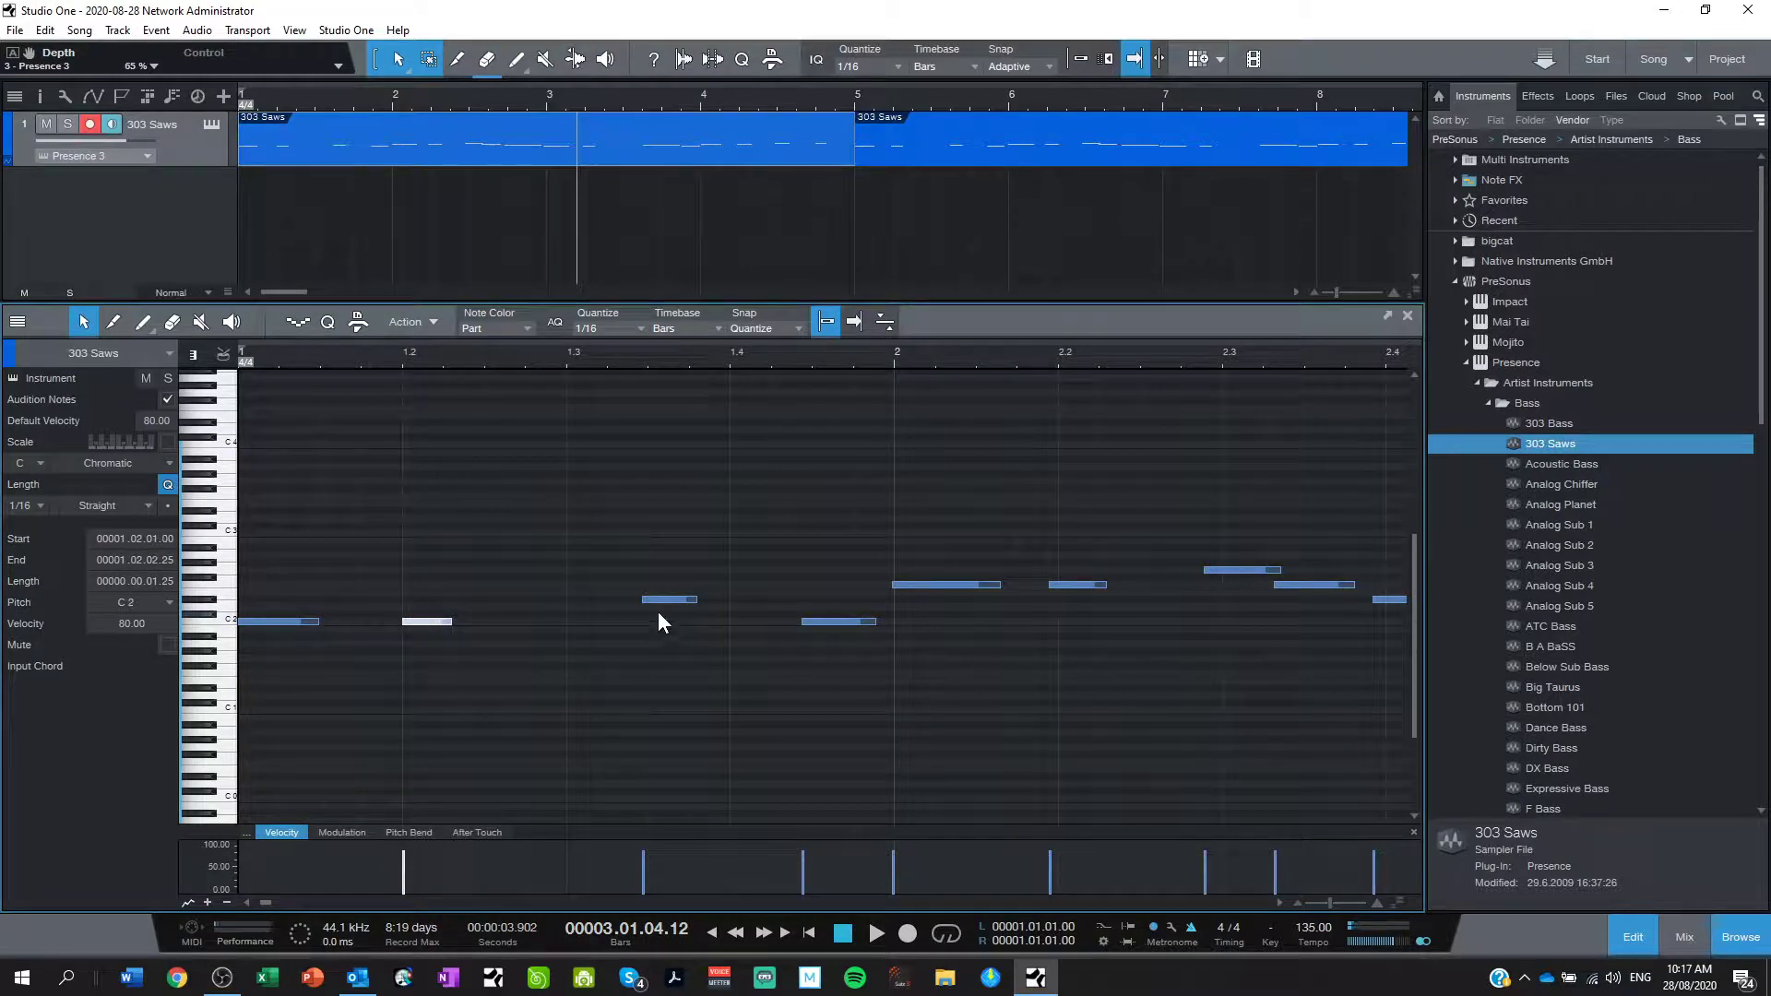
left_click_drag(661, 599, 666, 598)
left_click(821, 623)
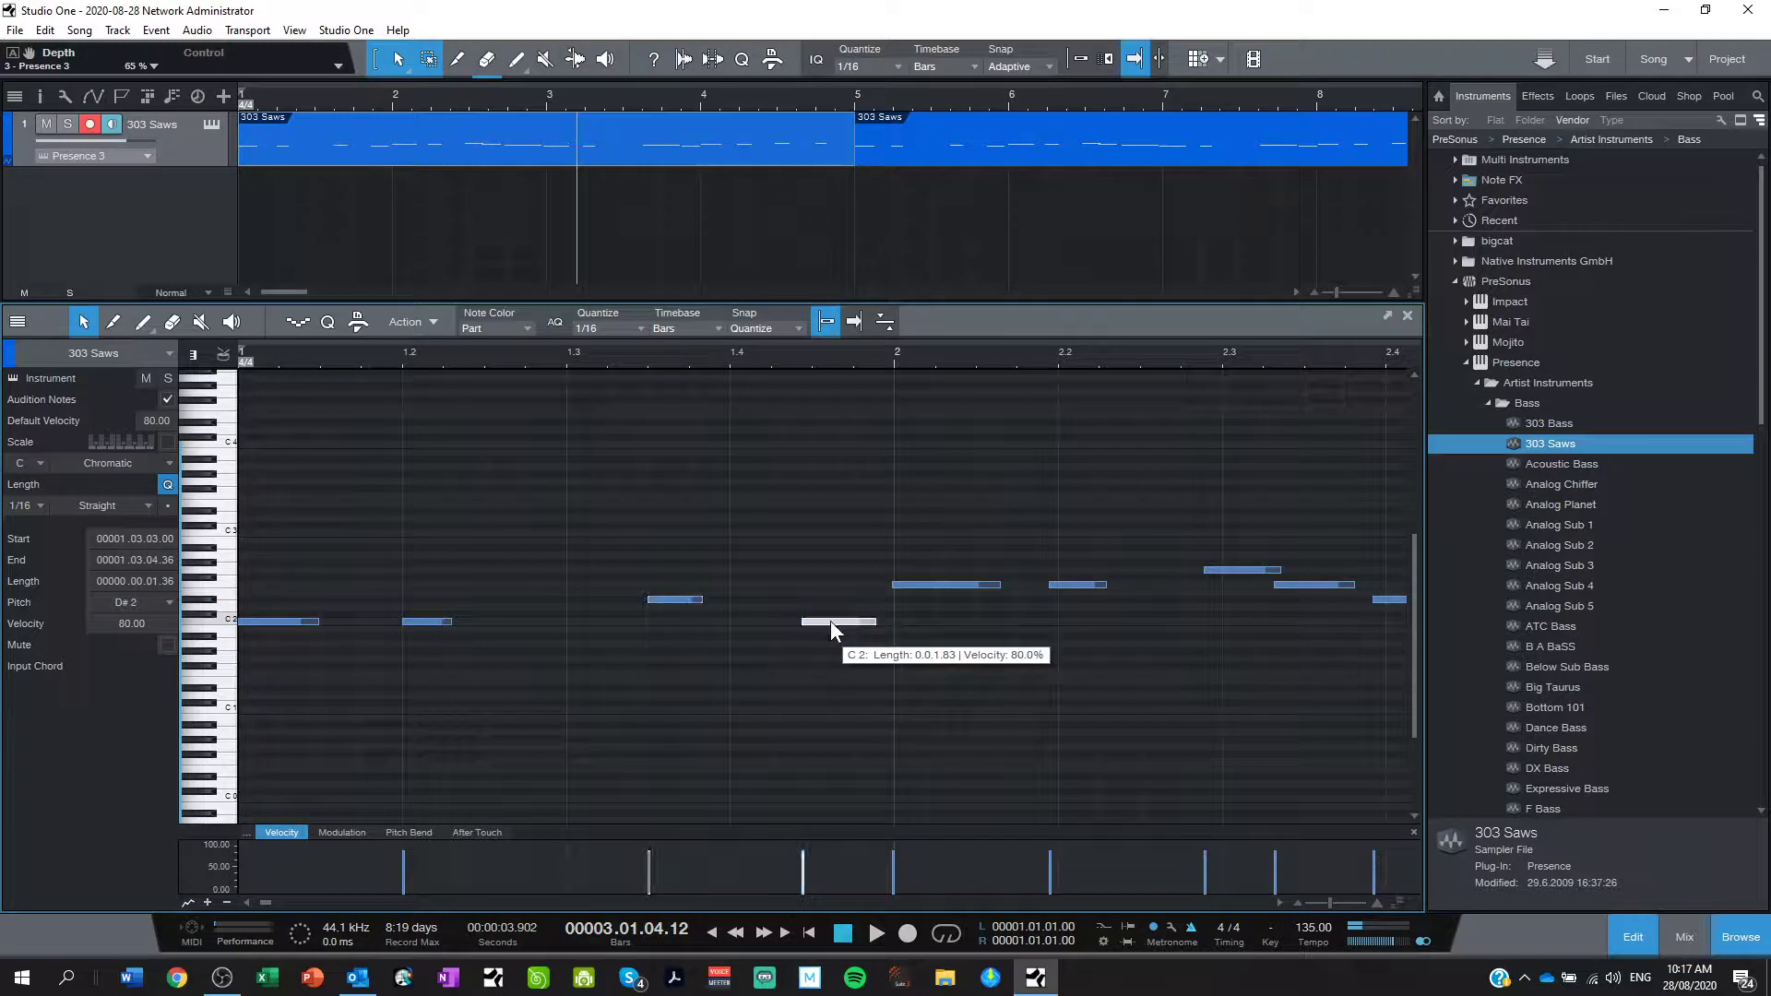
left_click_drag(830, 622, 853, 621)
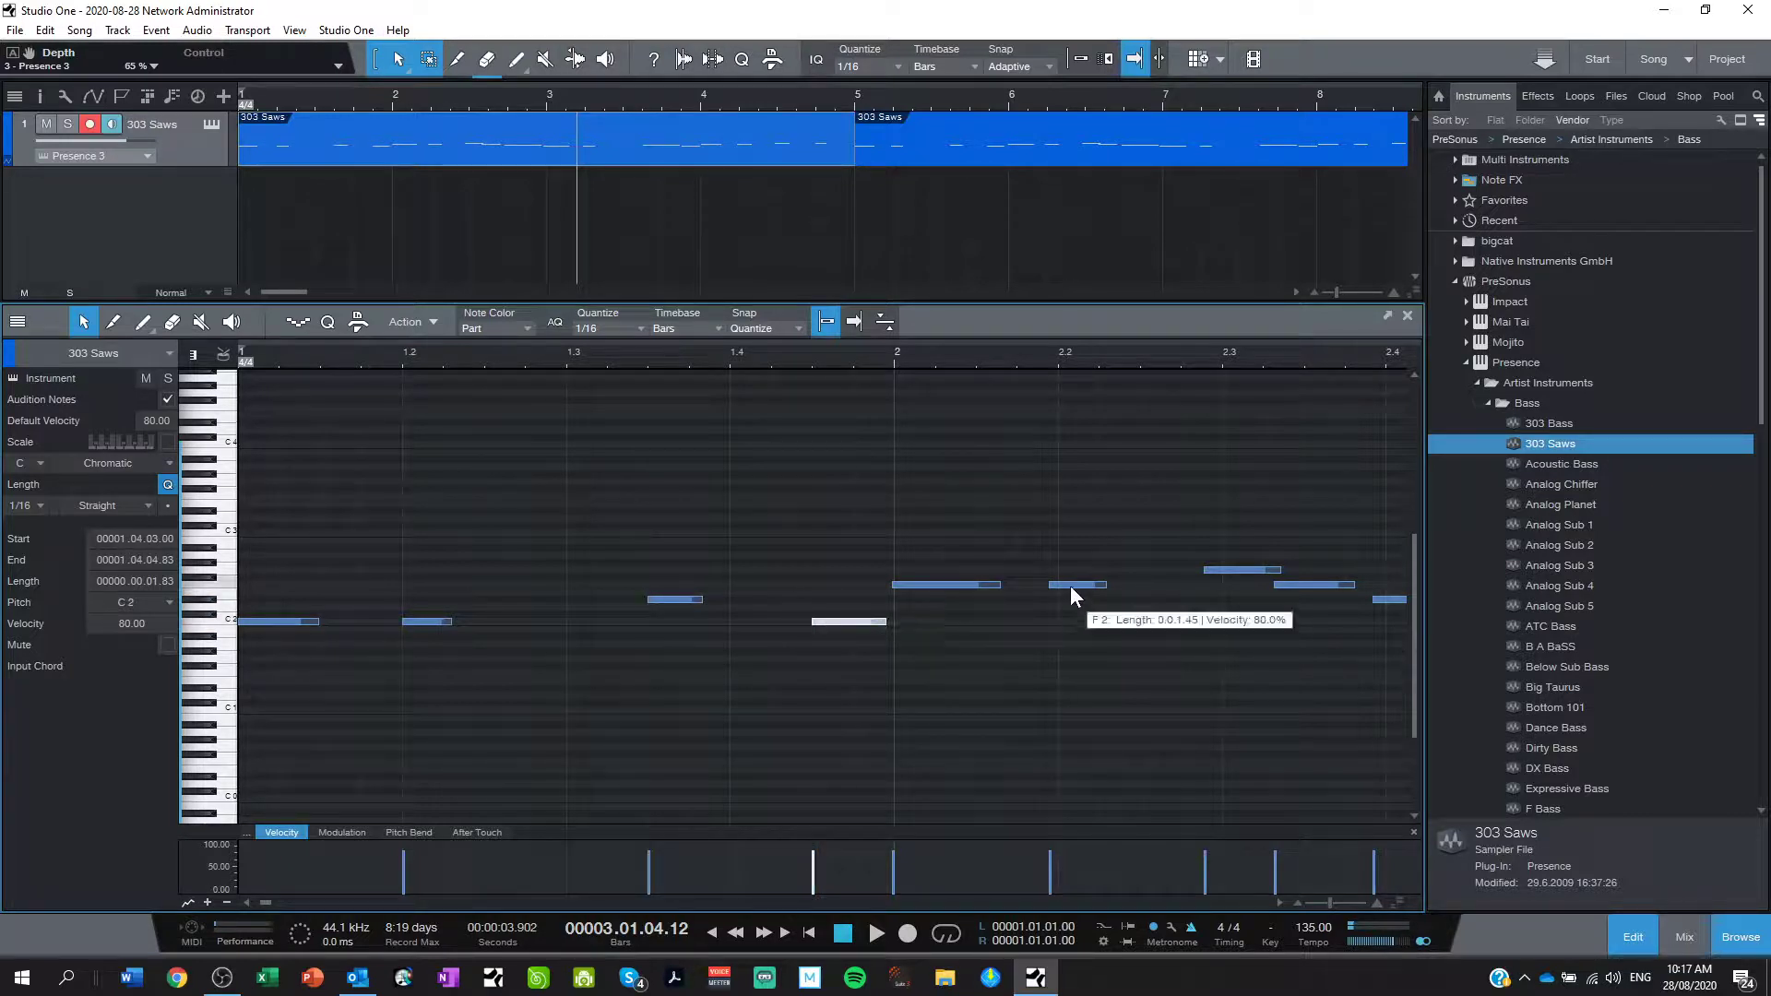
left_click_drag(1070, 595, 1078, 595)
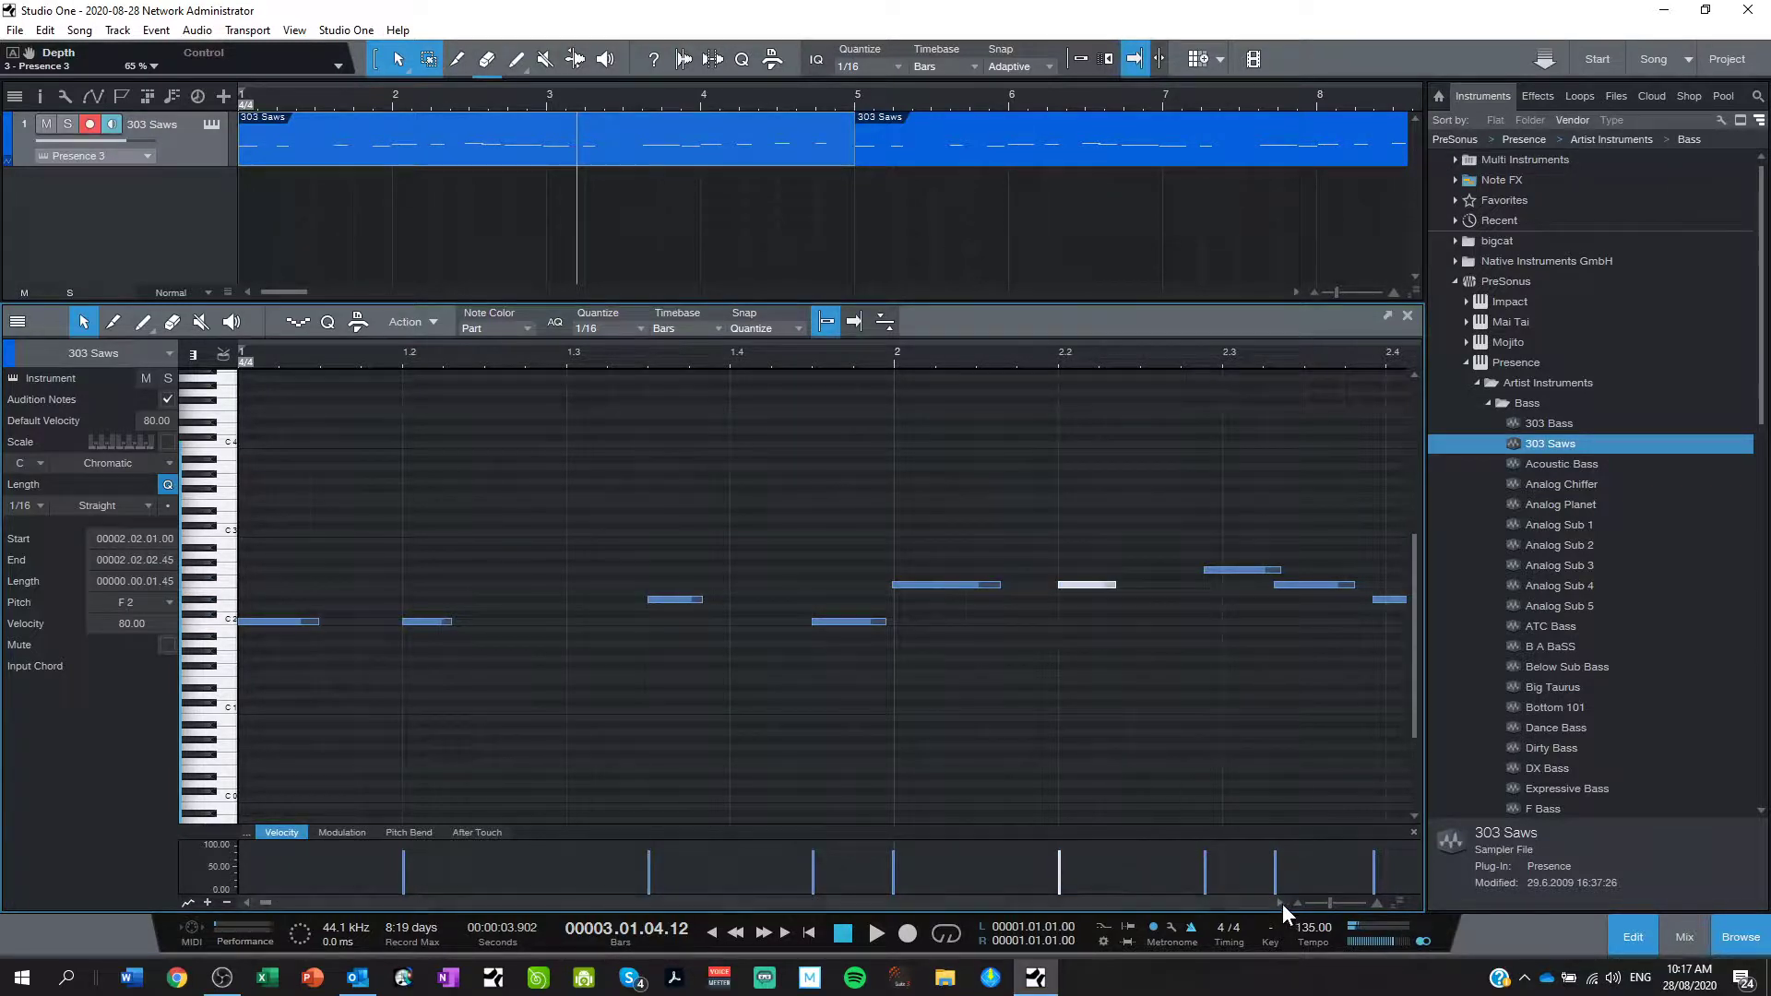
Move a note to beat 2.3 as G2 and shift the long note at 2.4 slightly later.
scroll(1282, 904, "right", 4)
left_click(882, 576)
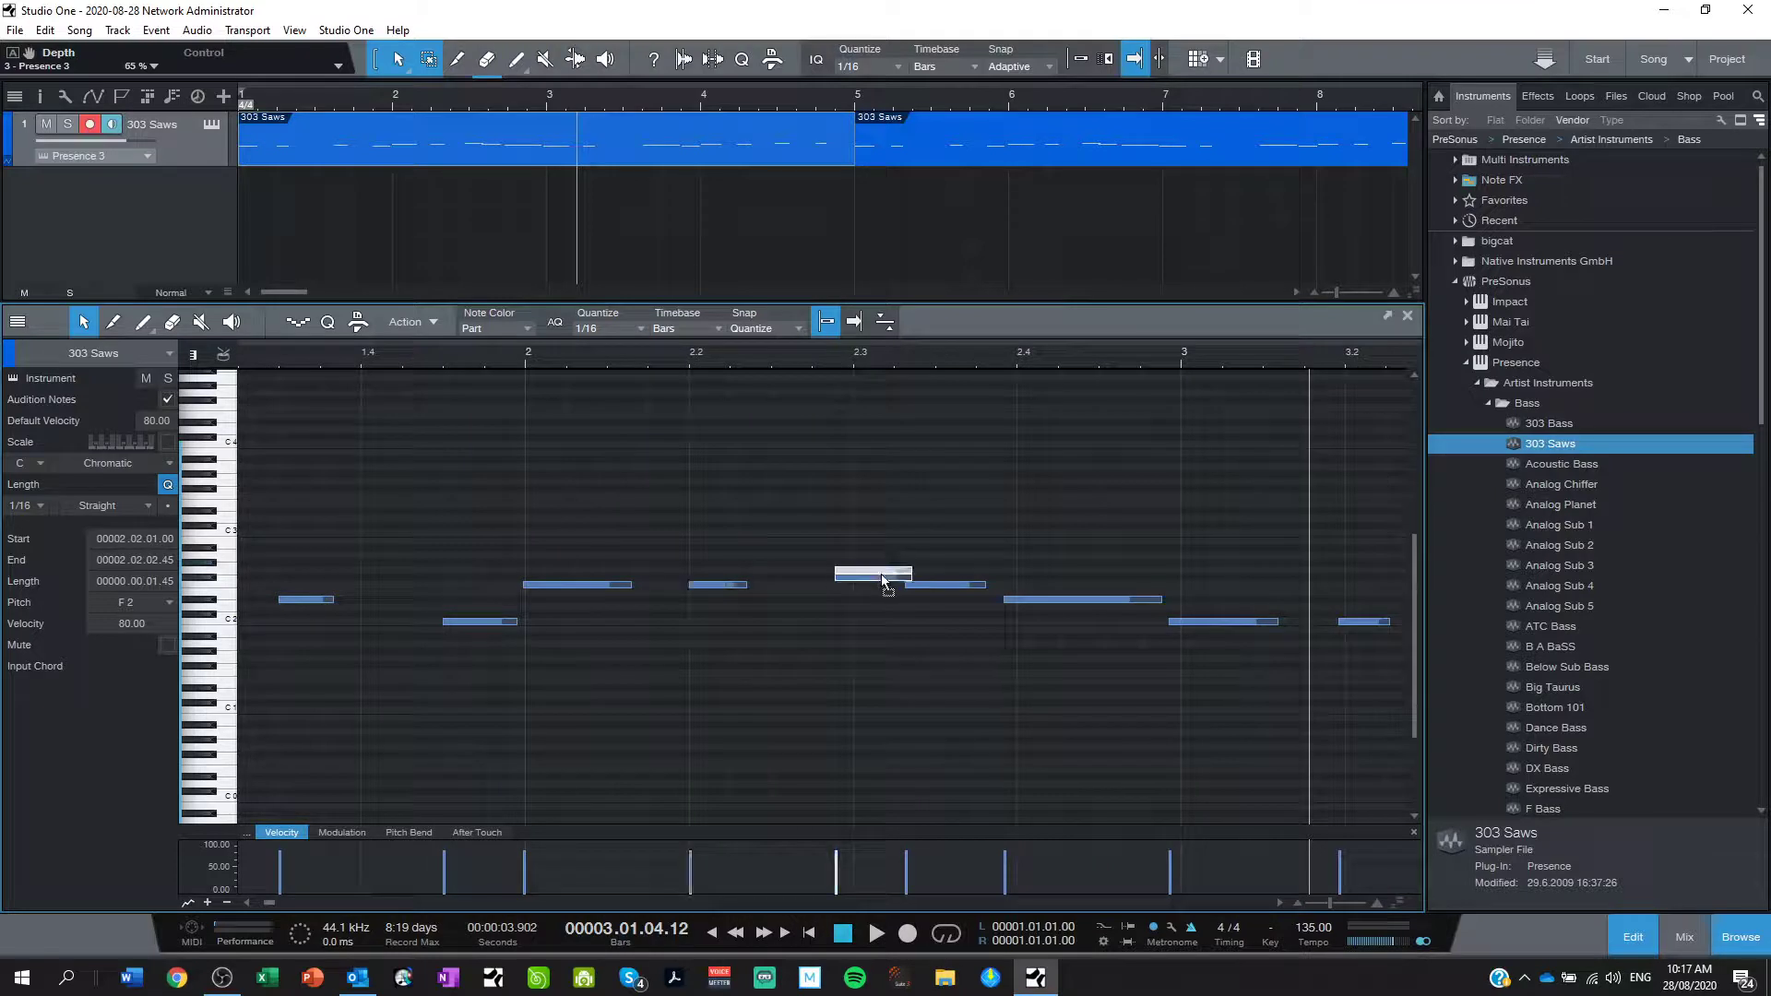
left_click_drag(882, 579, 928, 590)
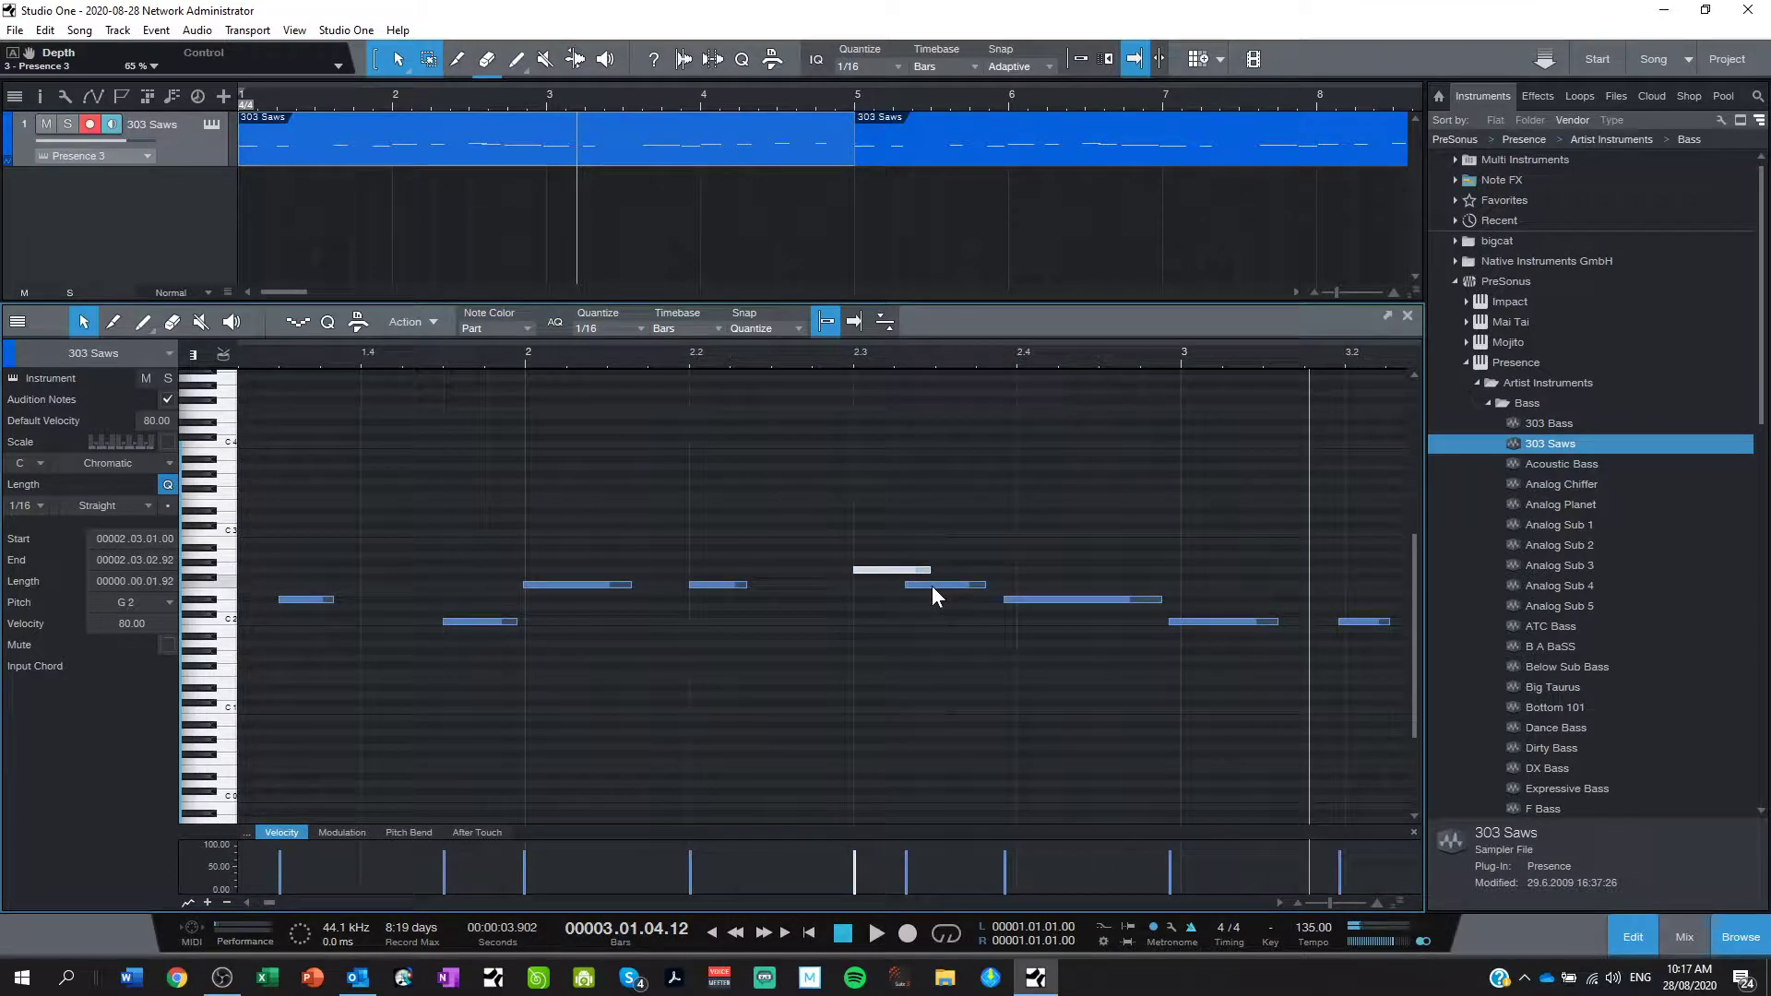
left_click(1062, 599)
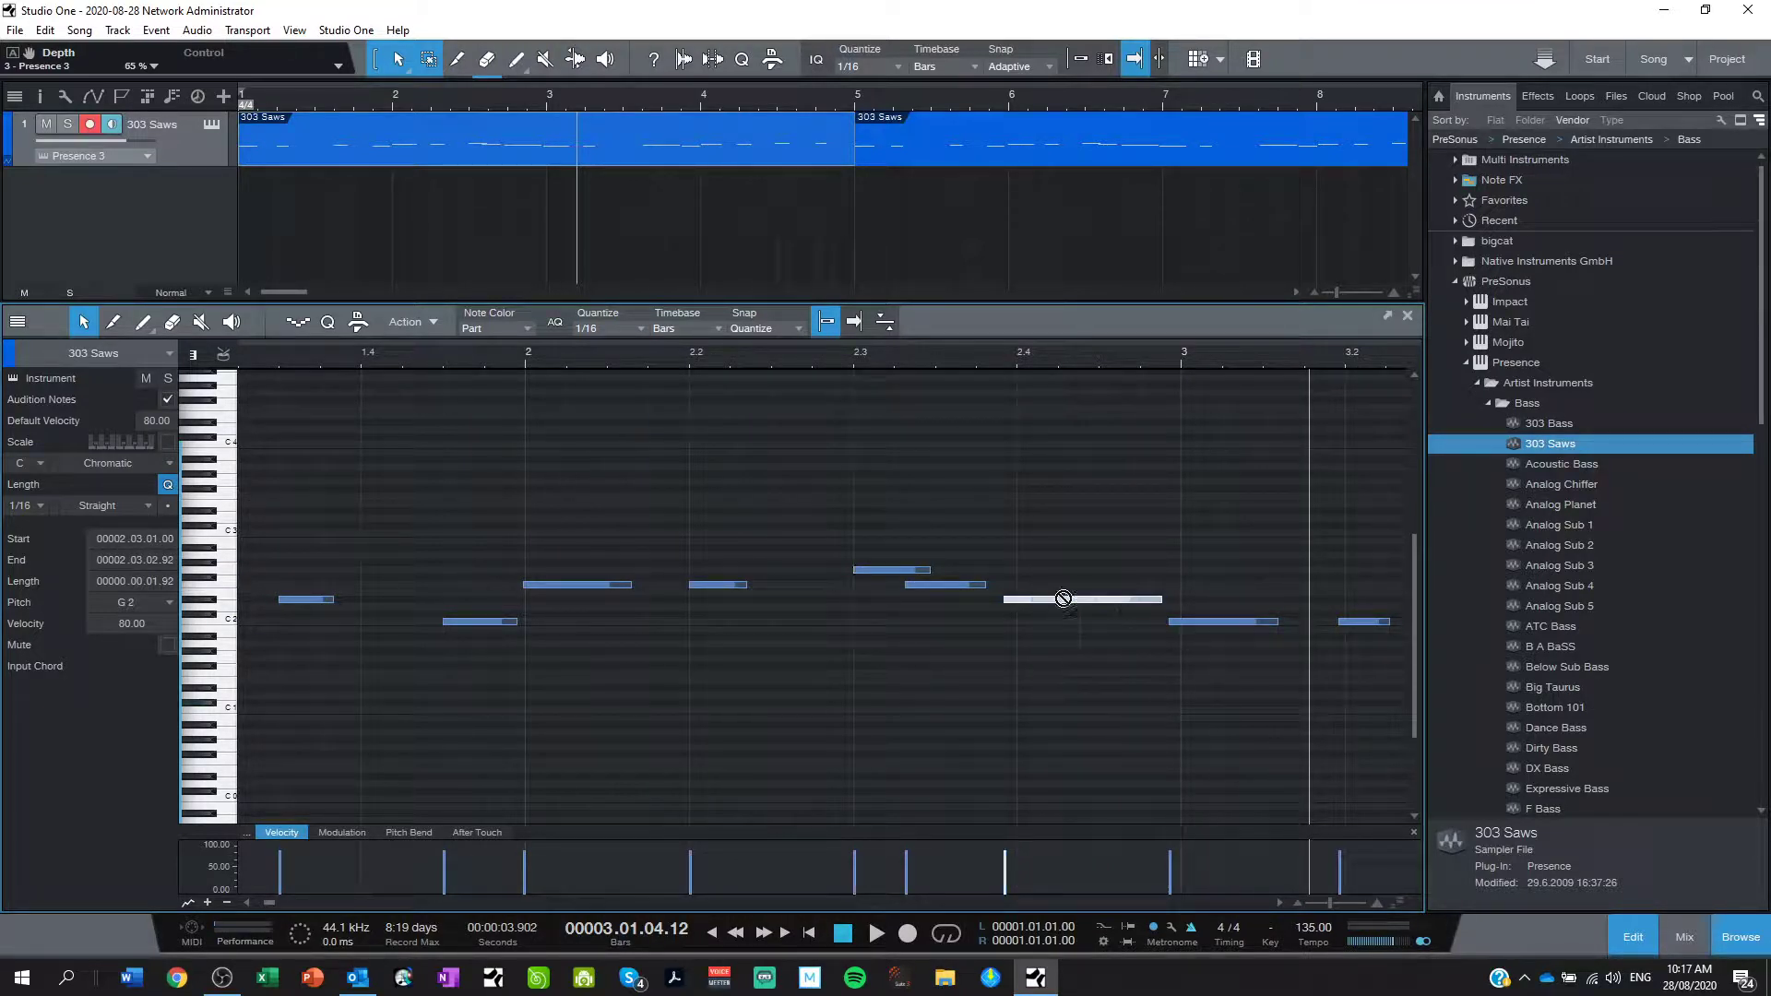
left_click_drag(1063, 599, 1071, 601)
Snap a note to bar 3 and shift the C2 note near bar 4 slightly earlier.
left_click(1279, 903)
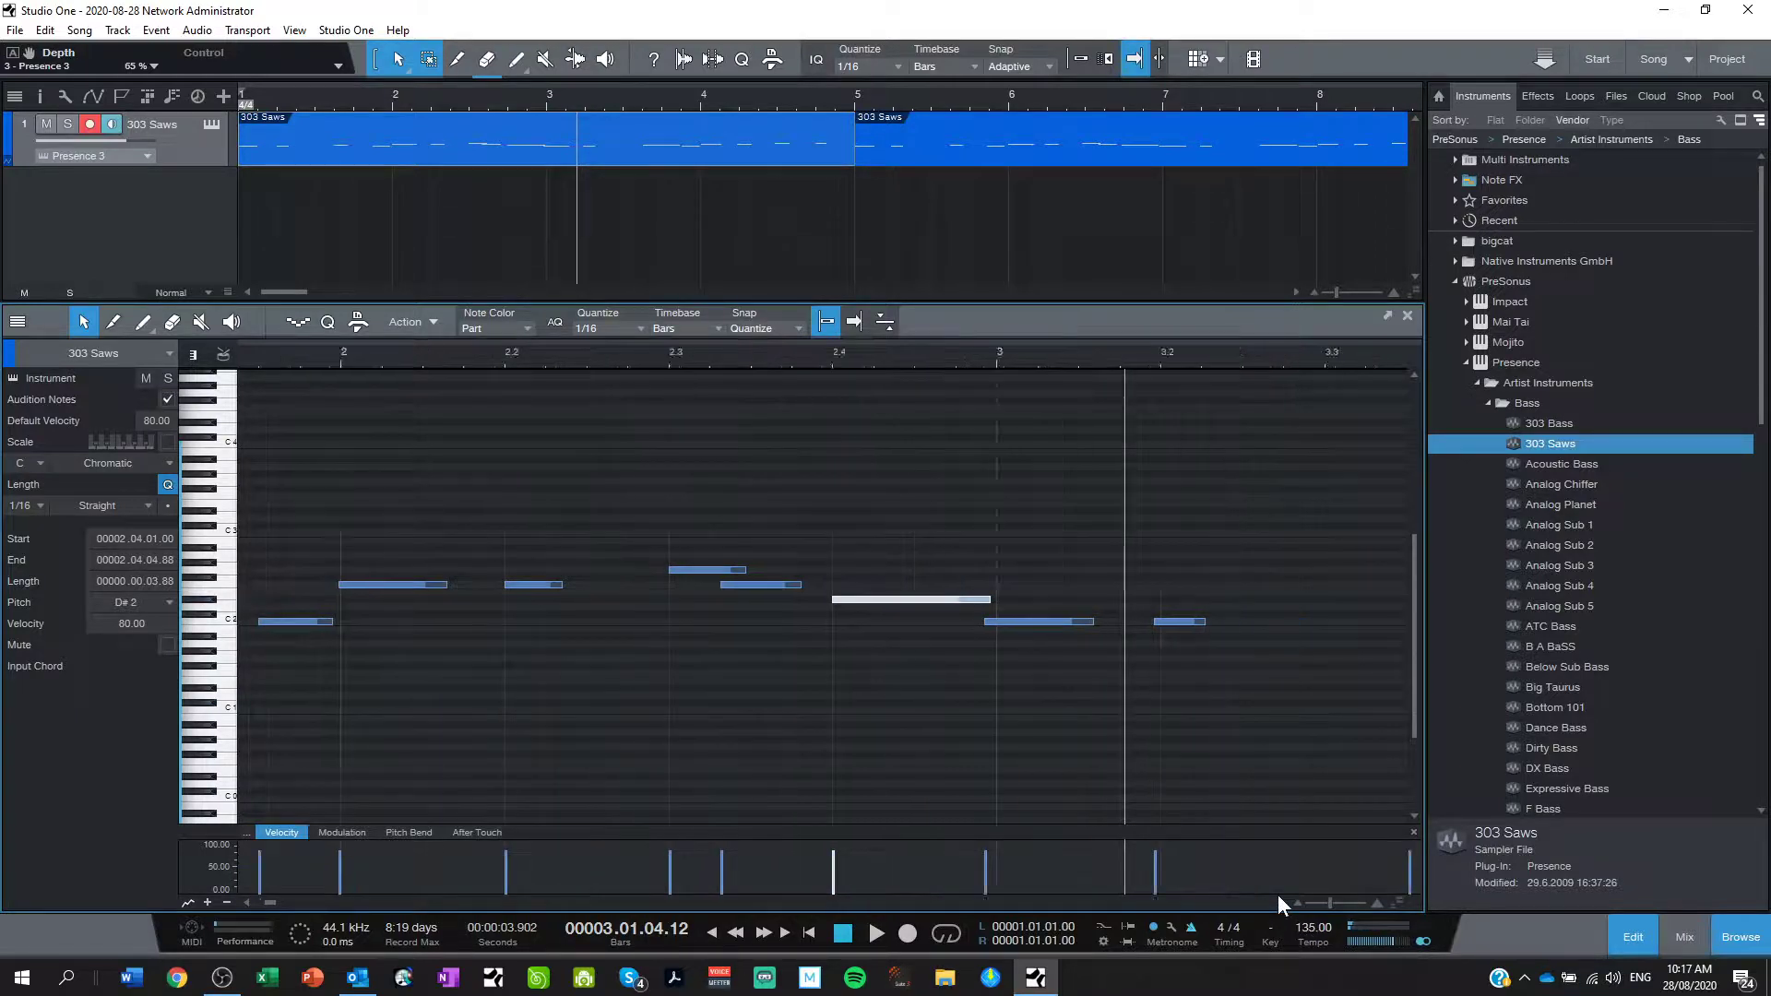
left_click(1279, 902)
left_click_drag(858, 620, 855, 622)
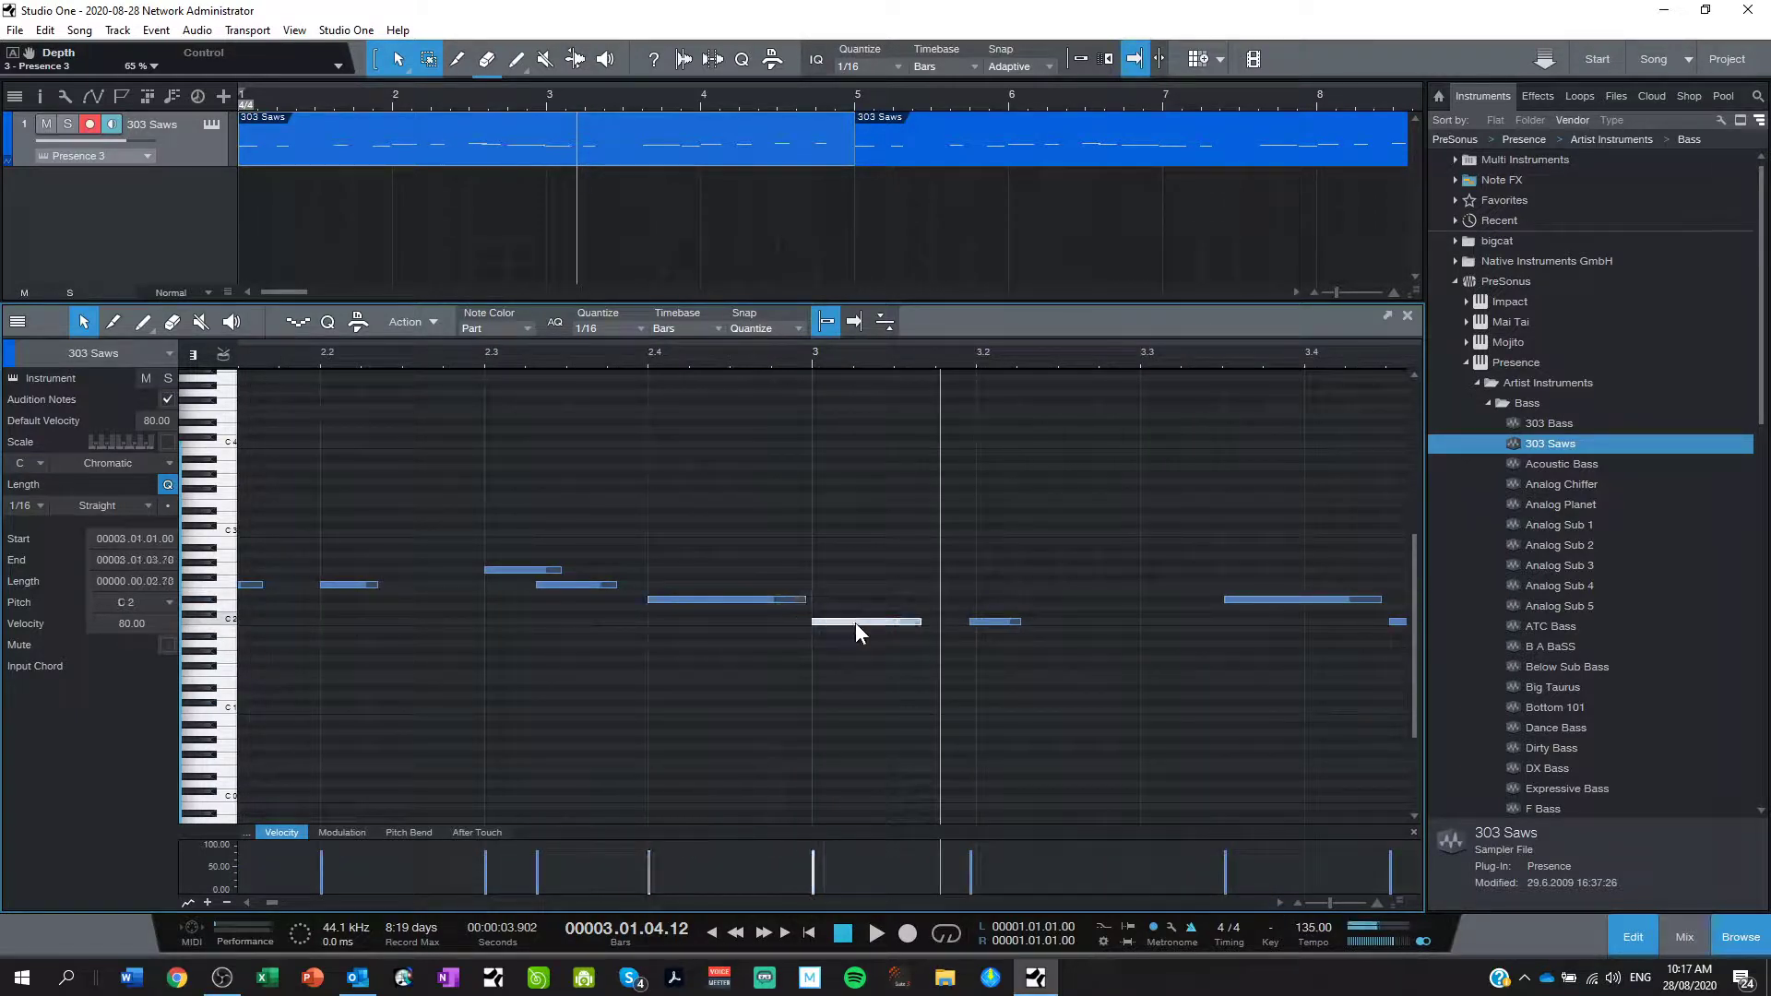
left_click(979, 622)
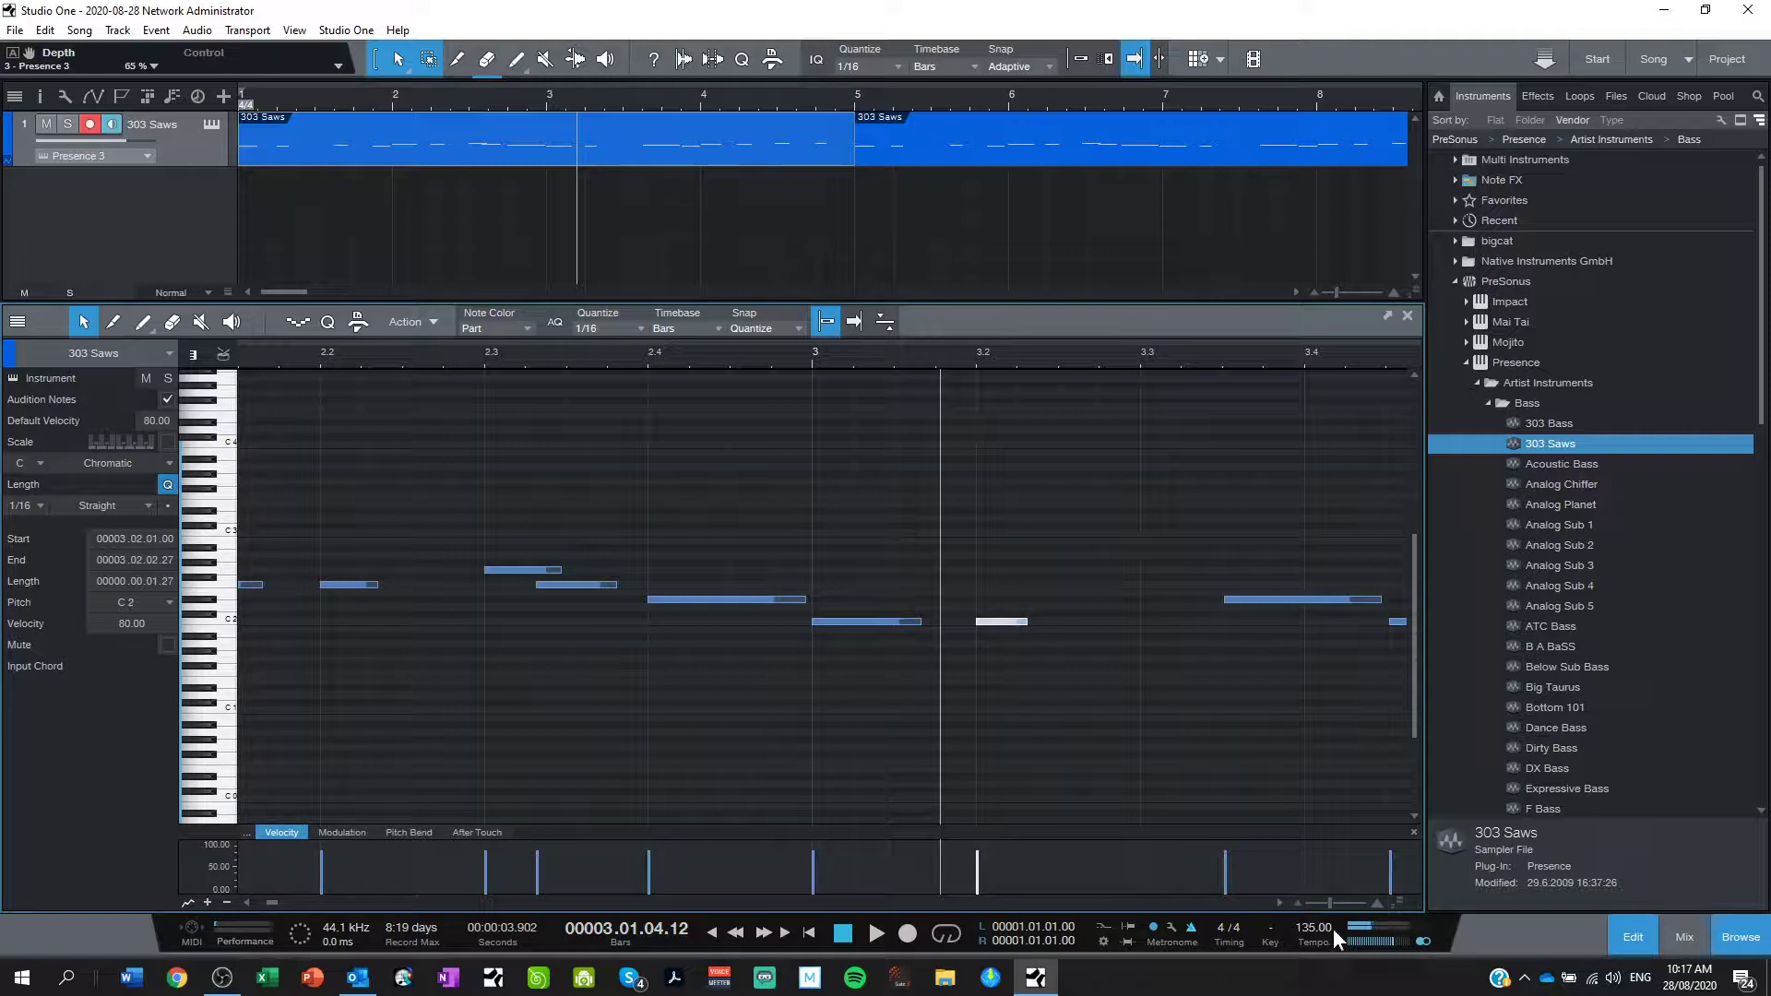
left_click(1277, 902)
left_click(1276, 902)
left_click(1277, 903)
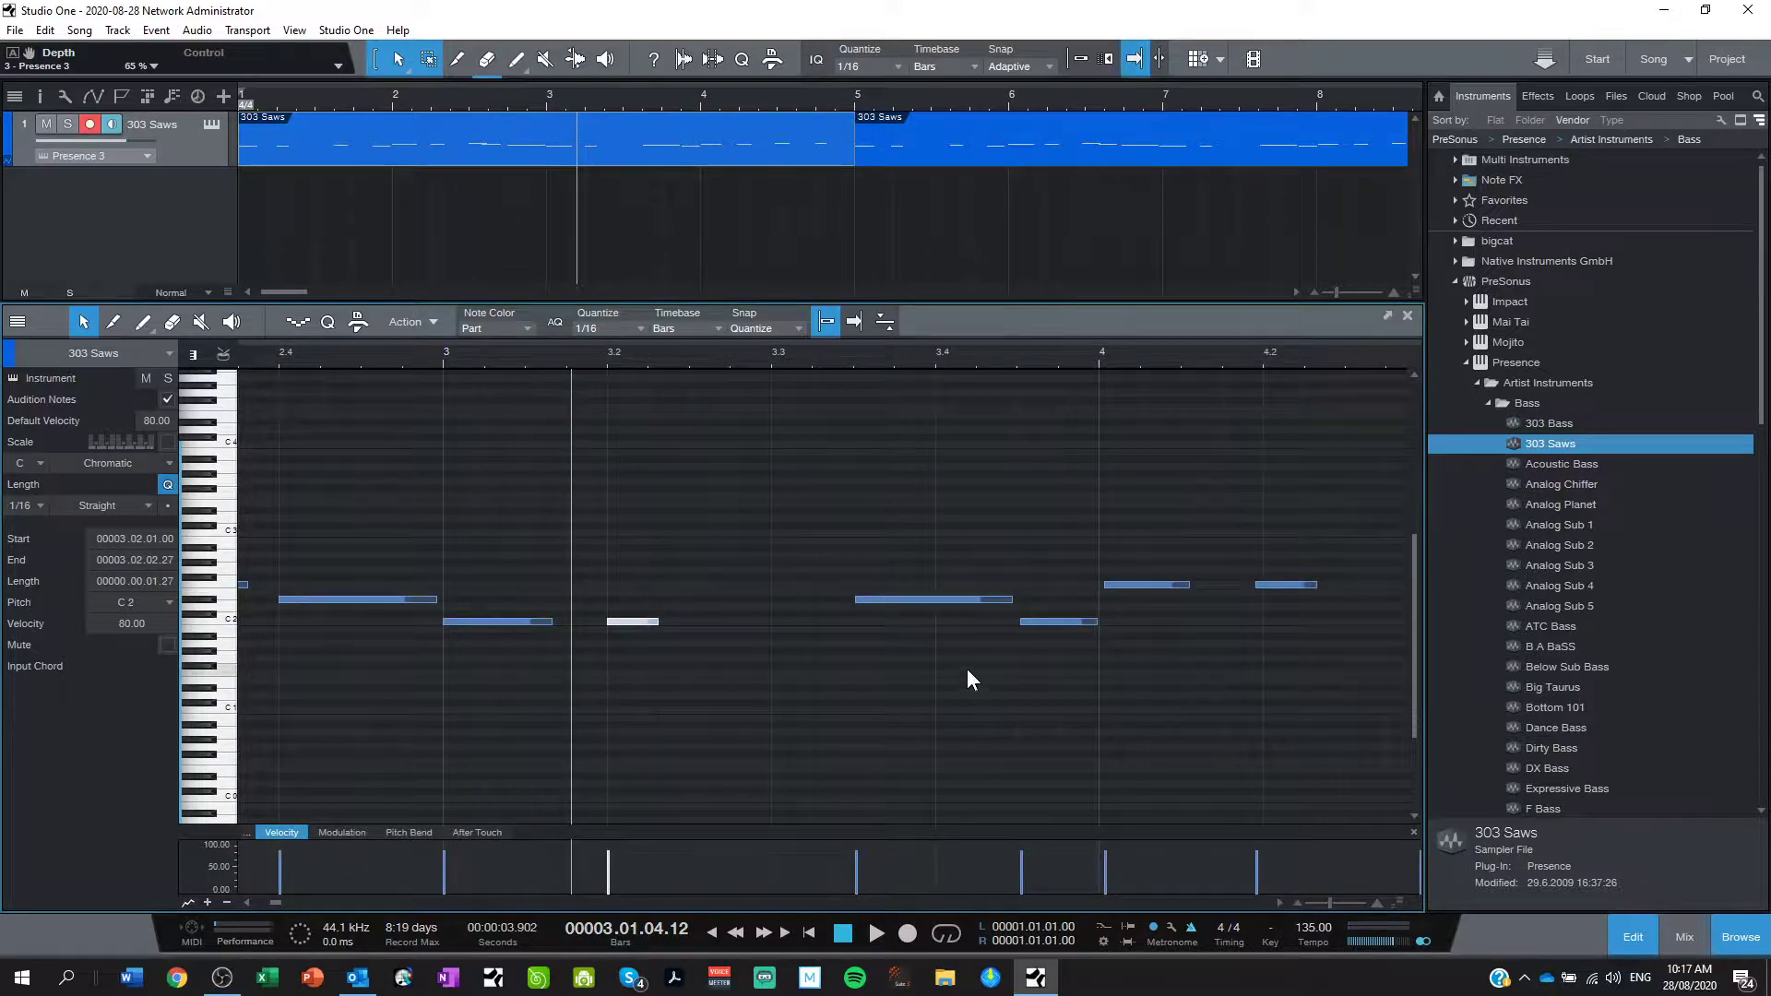
left_click(1028, 621)
left_click_drag(1026, 622, 1024, 621)
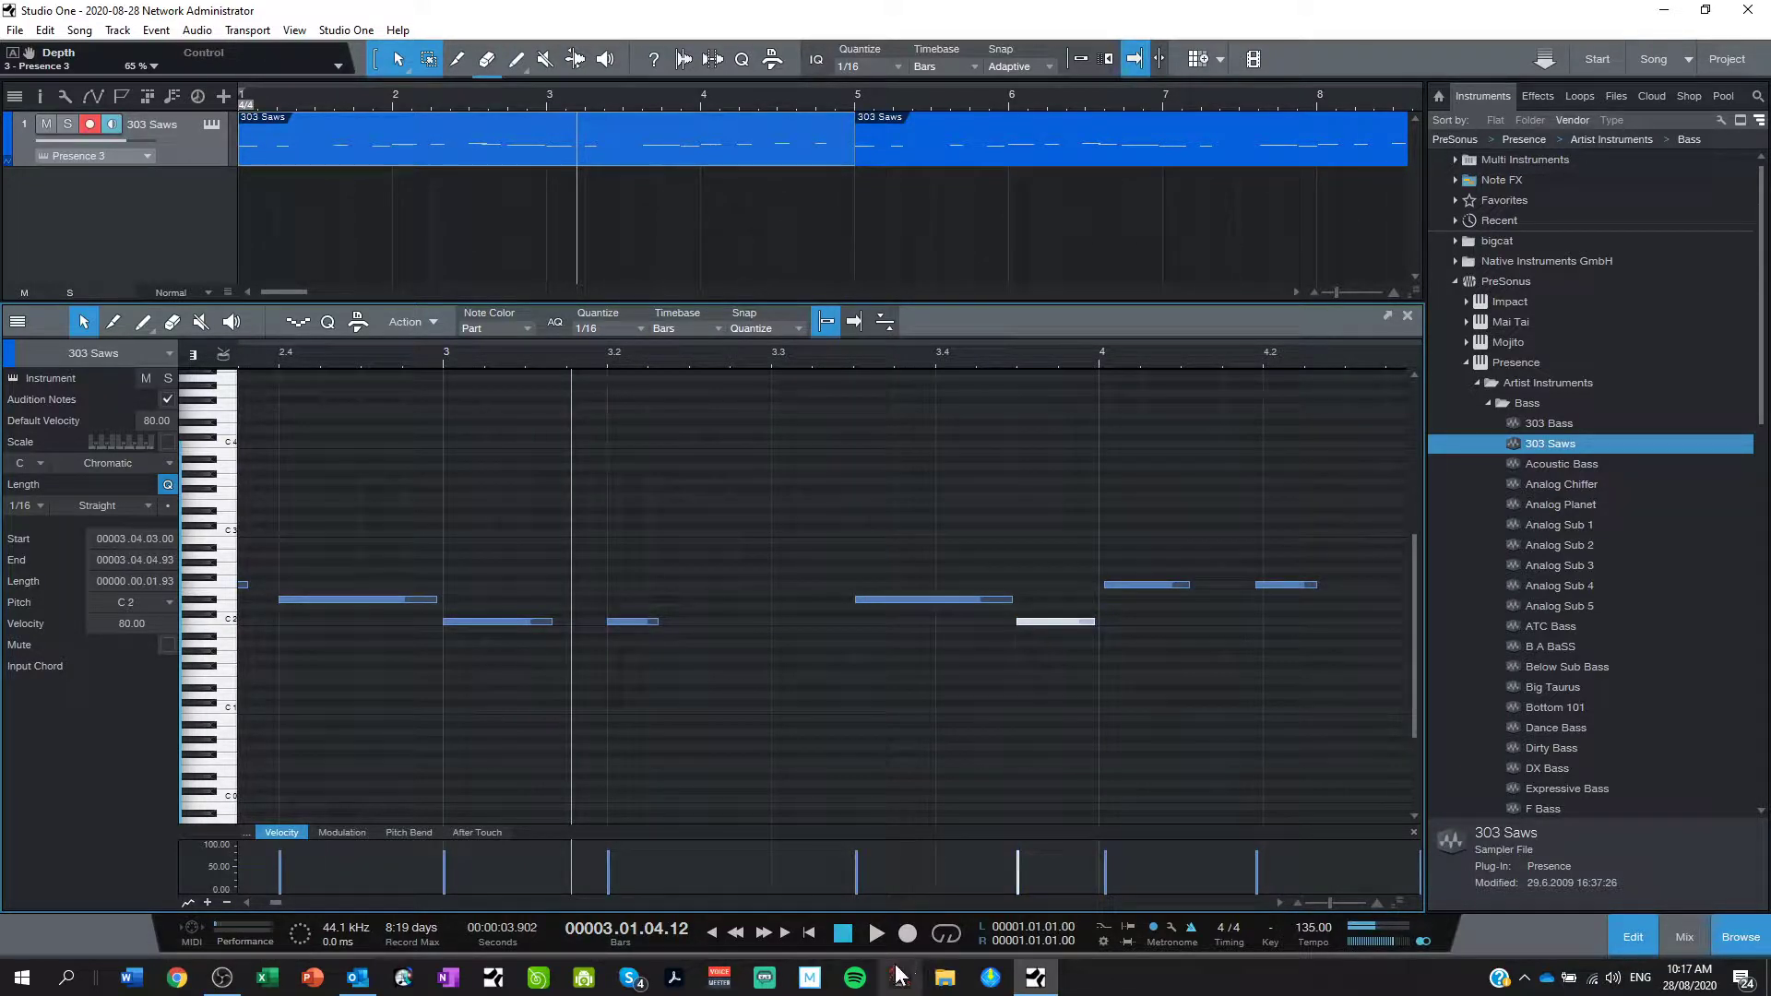
Play the edited bass part from the song start, then stop playback.
left_click(810, 932)
left_click(878, 934)
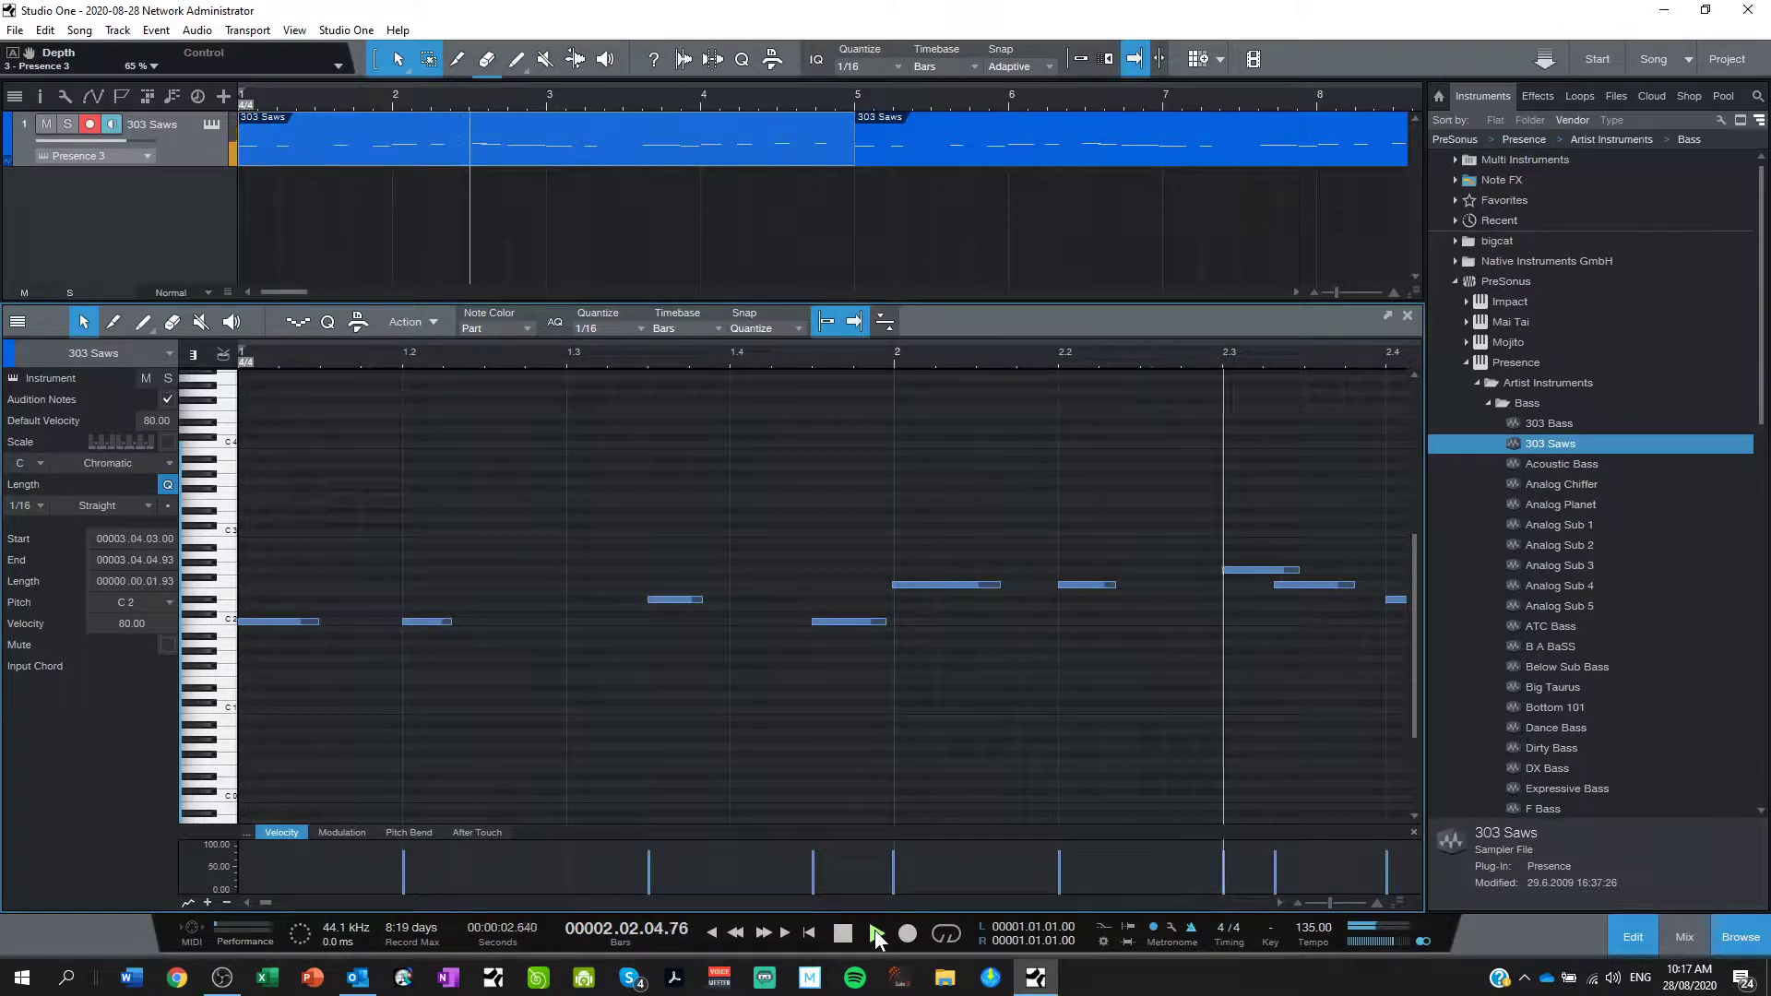
left_click(876, 934)
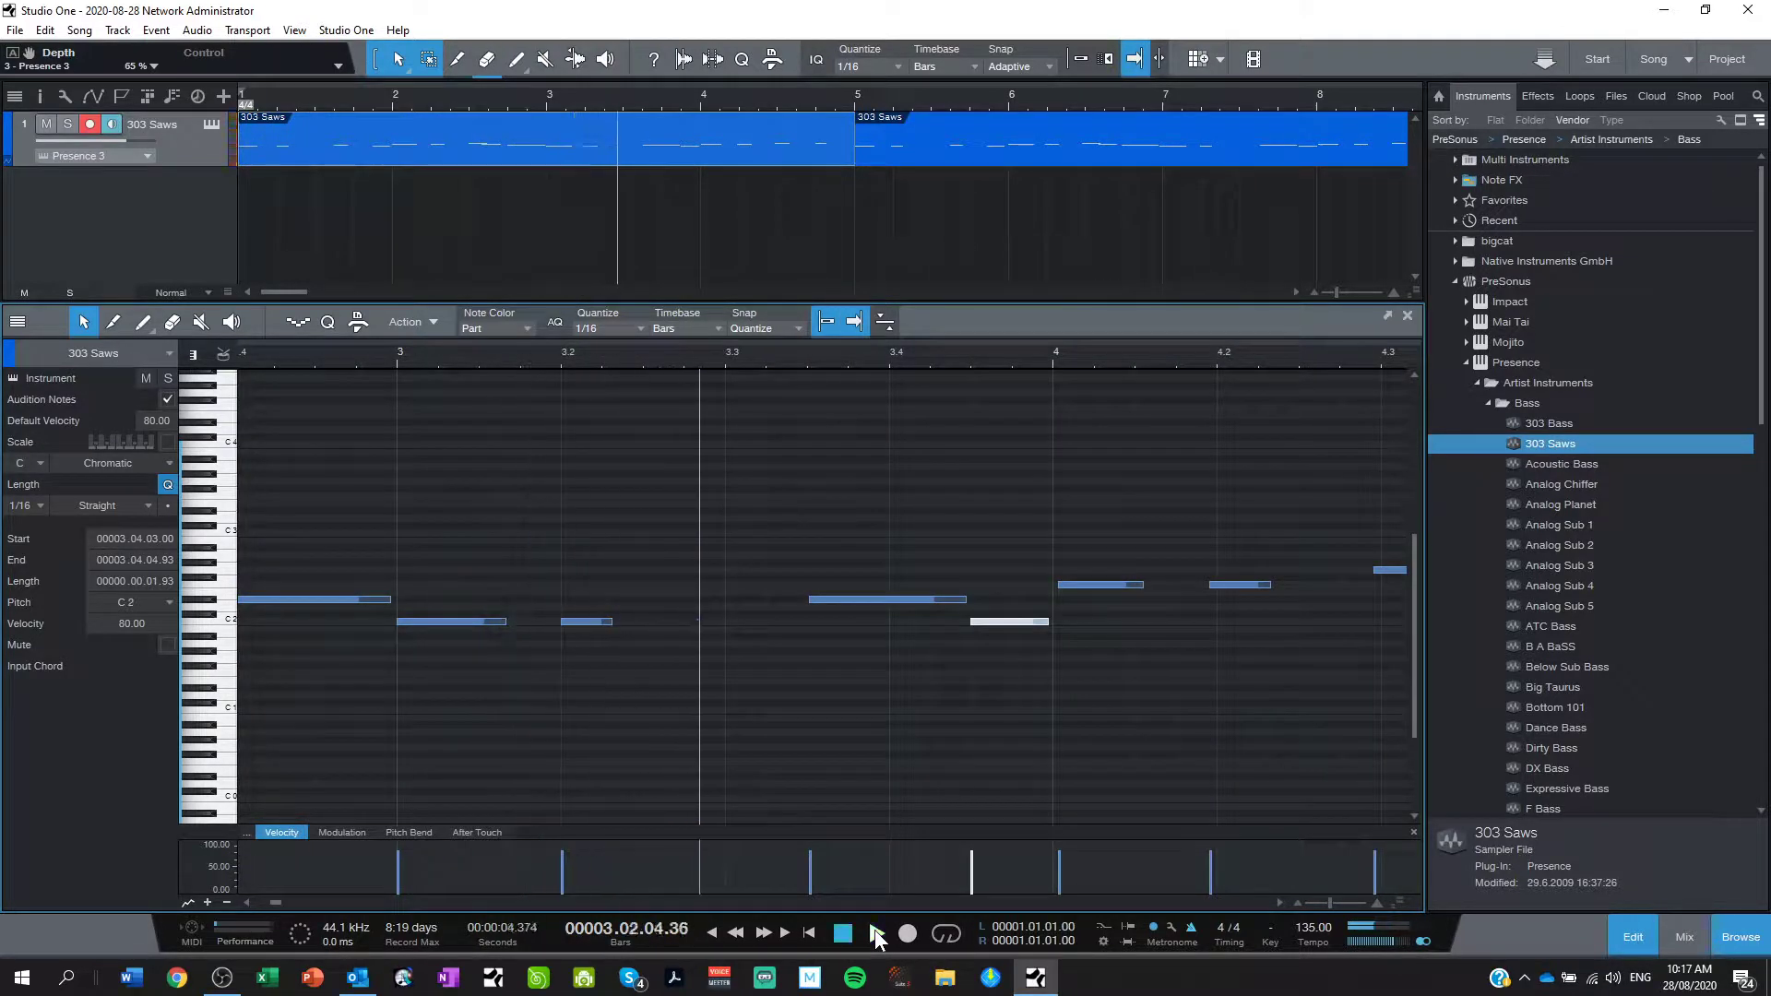
scroll(1009, 738, "down", 6)
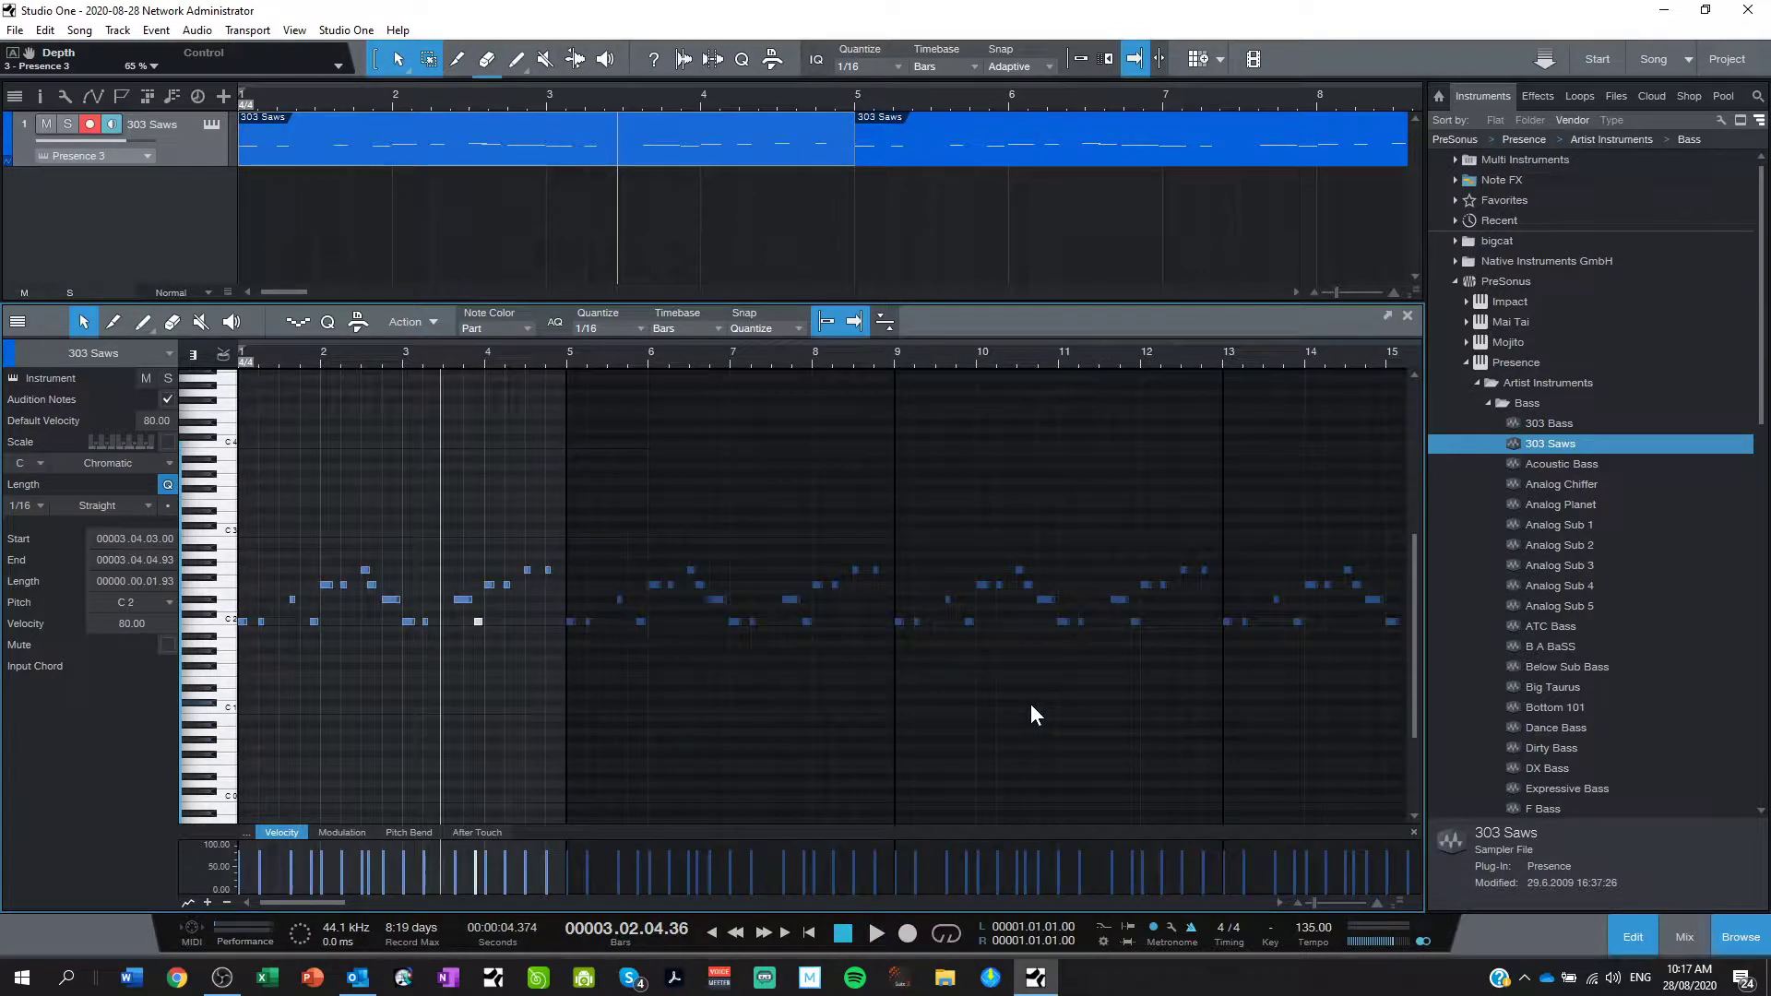
Close the piano roll and scroll down the Presence Bass preset list.
left_click(1408, 316)
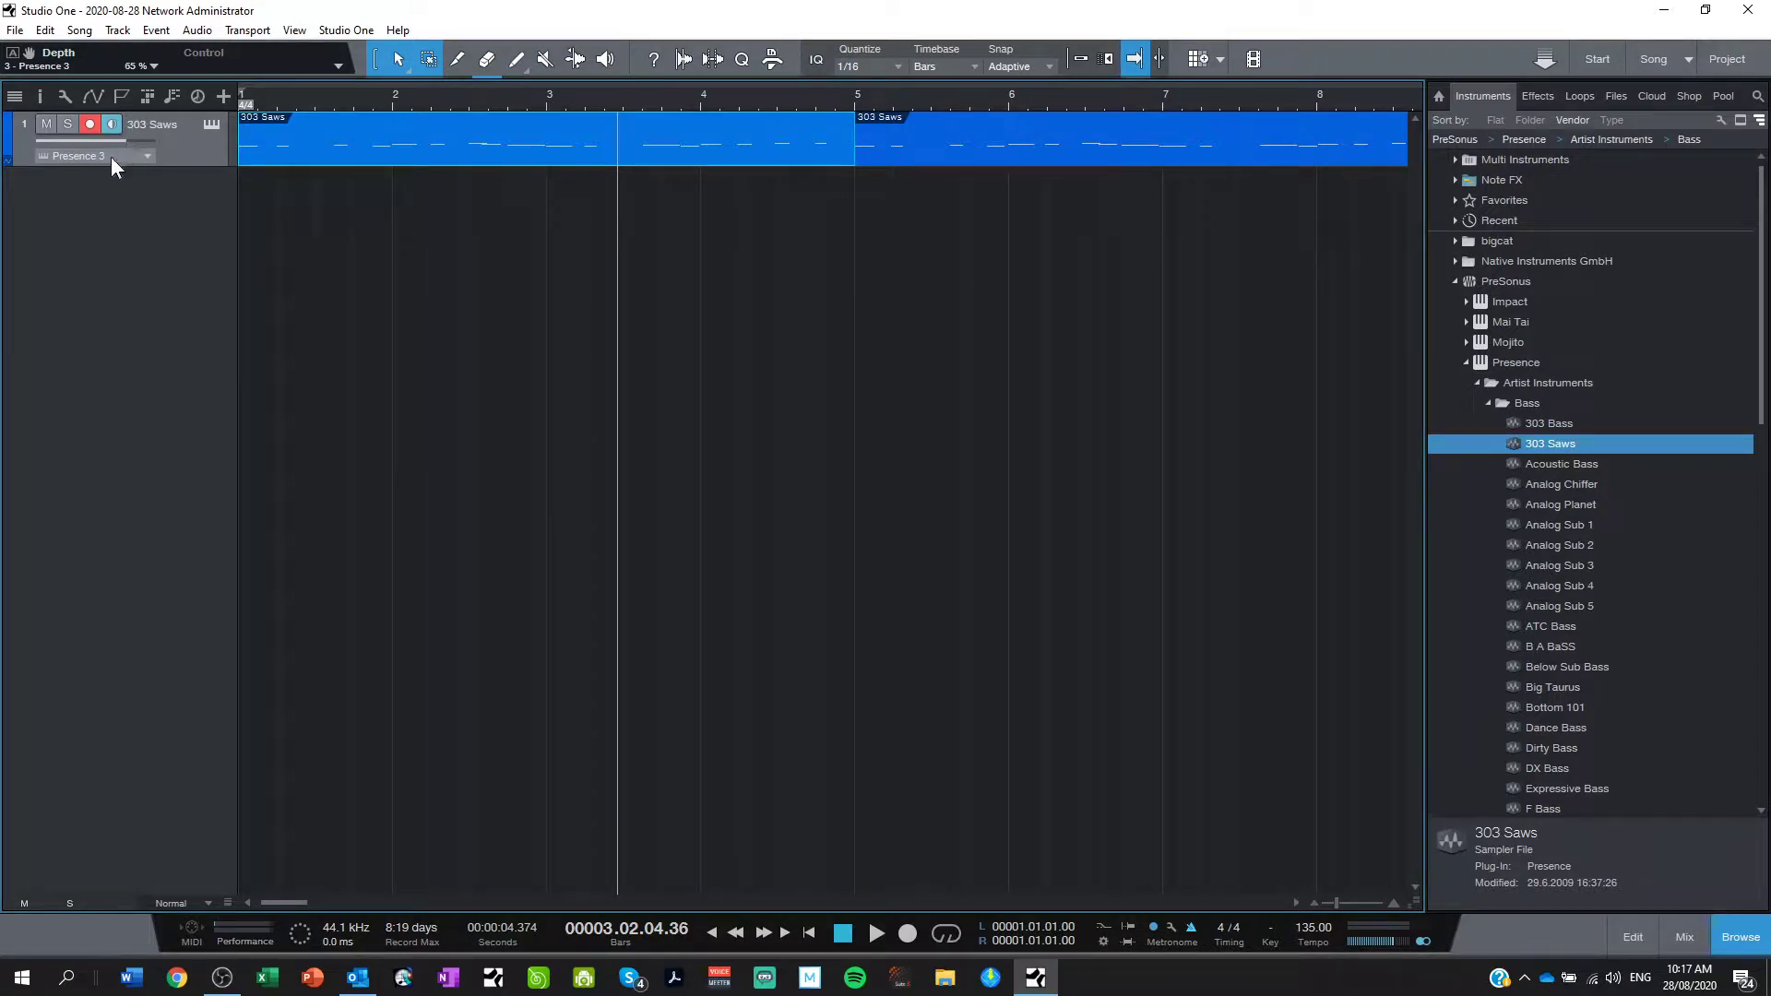
scroll(1549, 601, "down", 4)
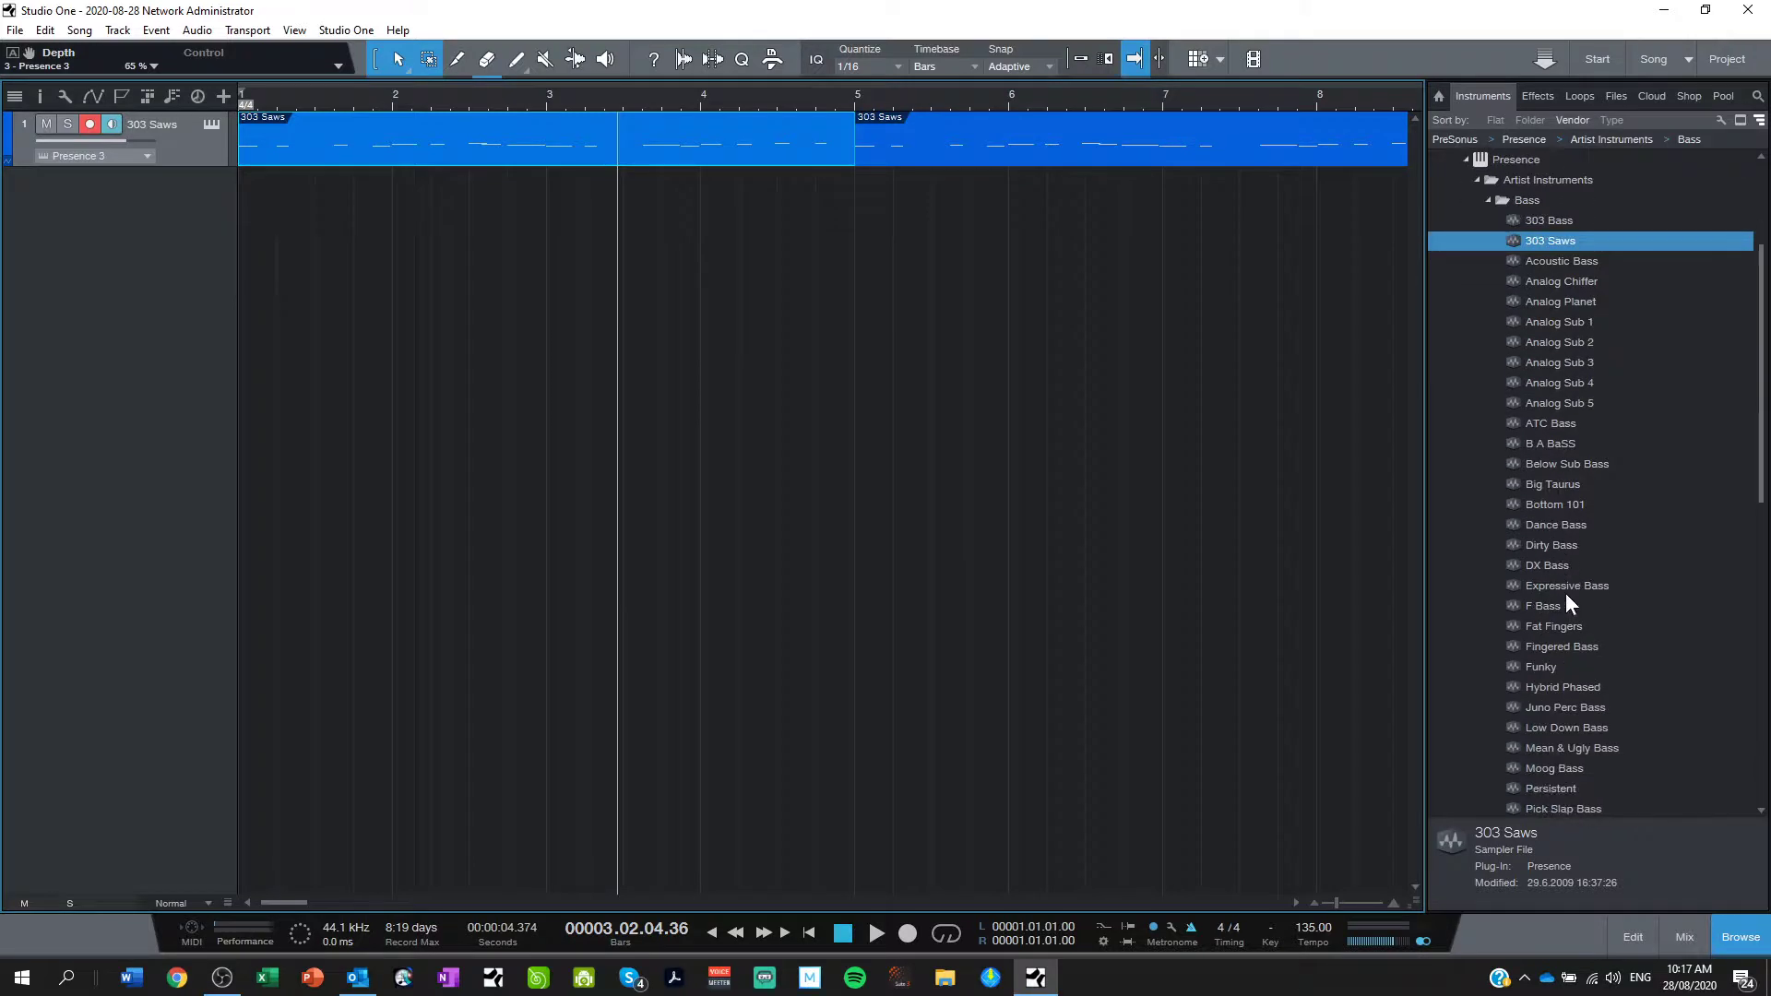
Load the DX Bass preset onto track 1, replacing 303 Saws, and close the Presence window.
left_click(1557, 565)
left_click_drag(1589, 567, 201, 138)
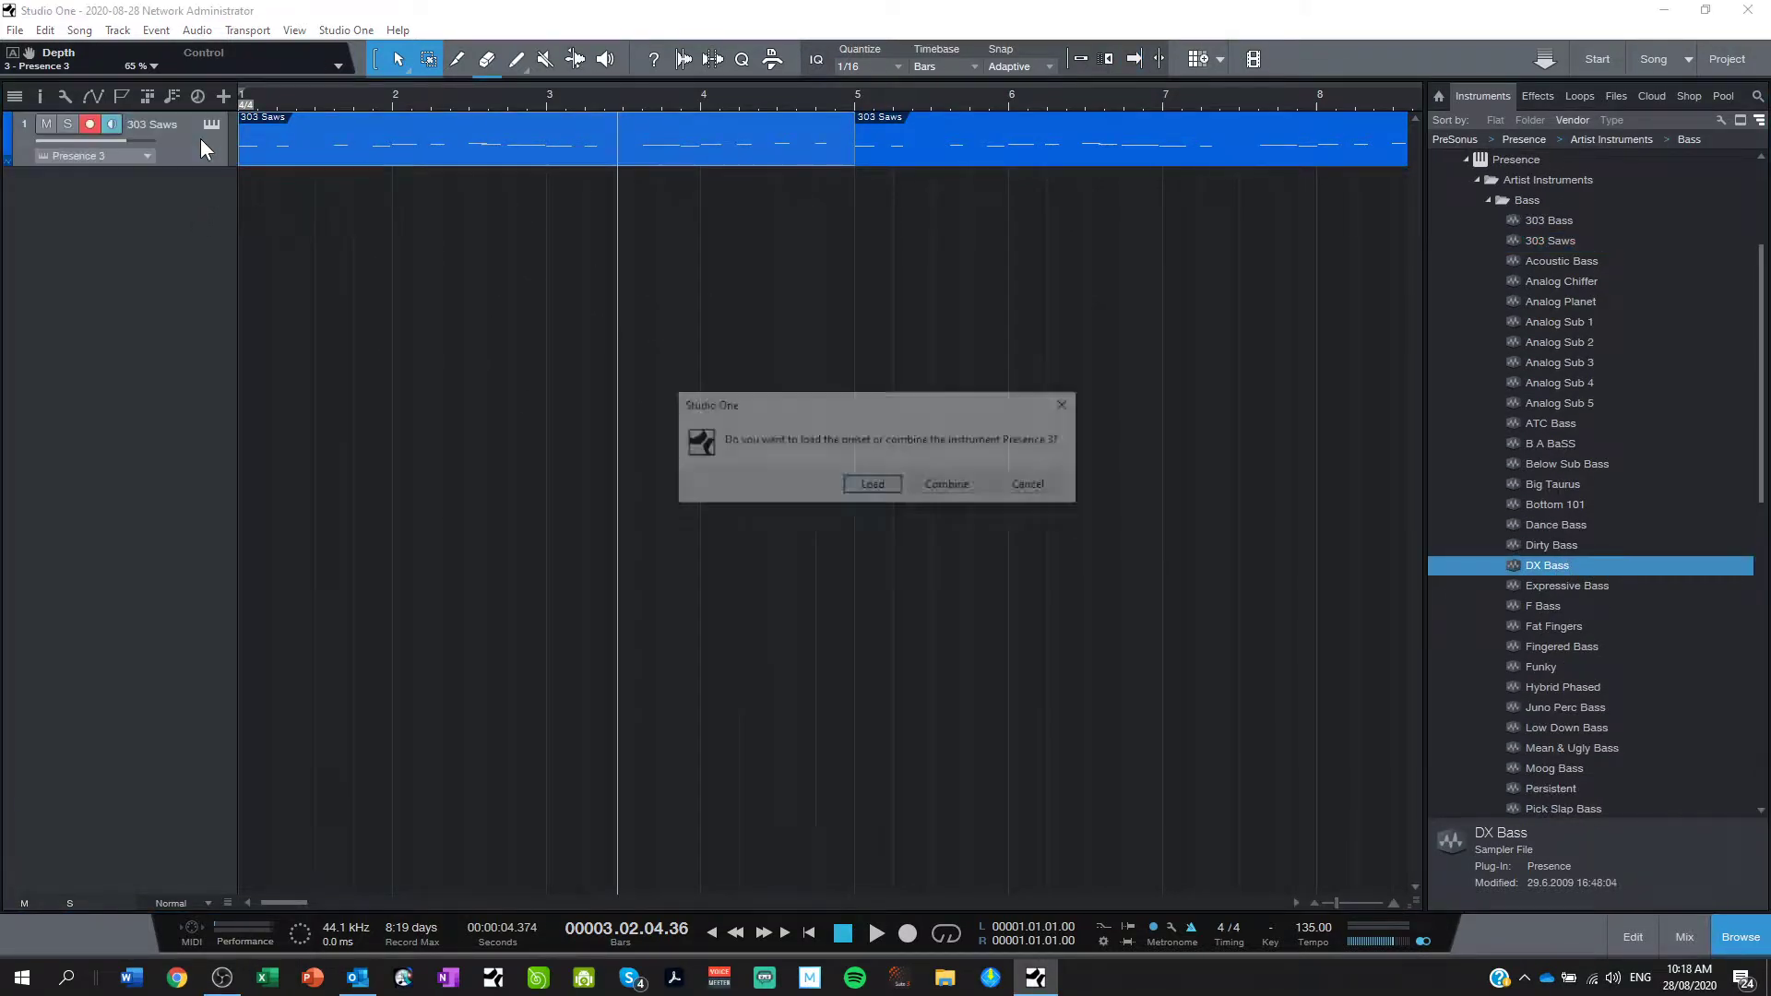
left_click(872, 484)
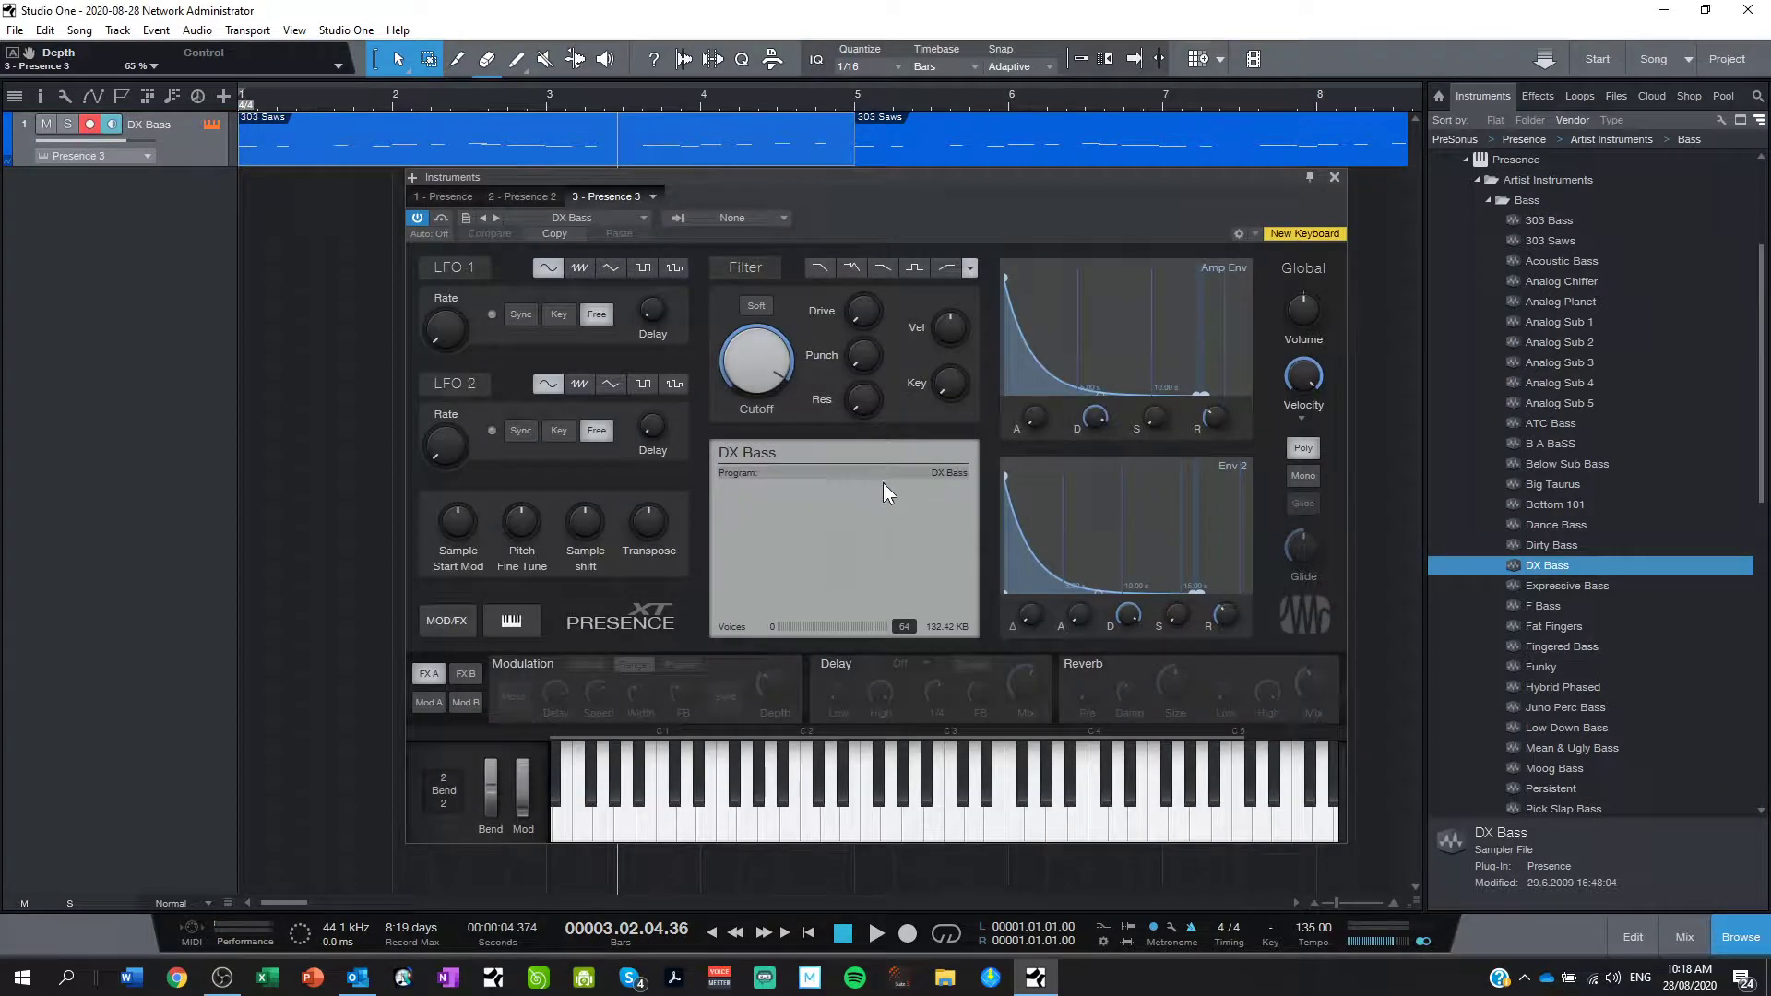
left_click(1335, 177)
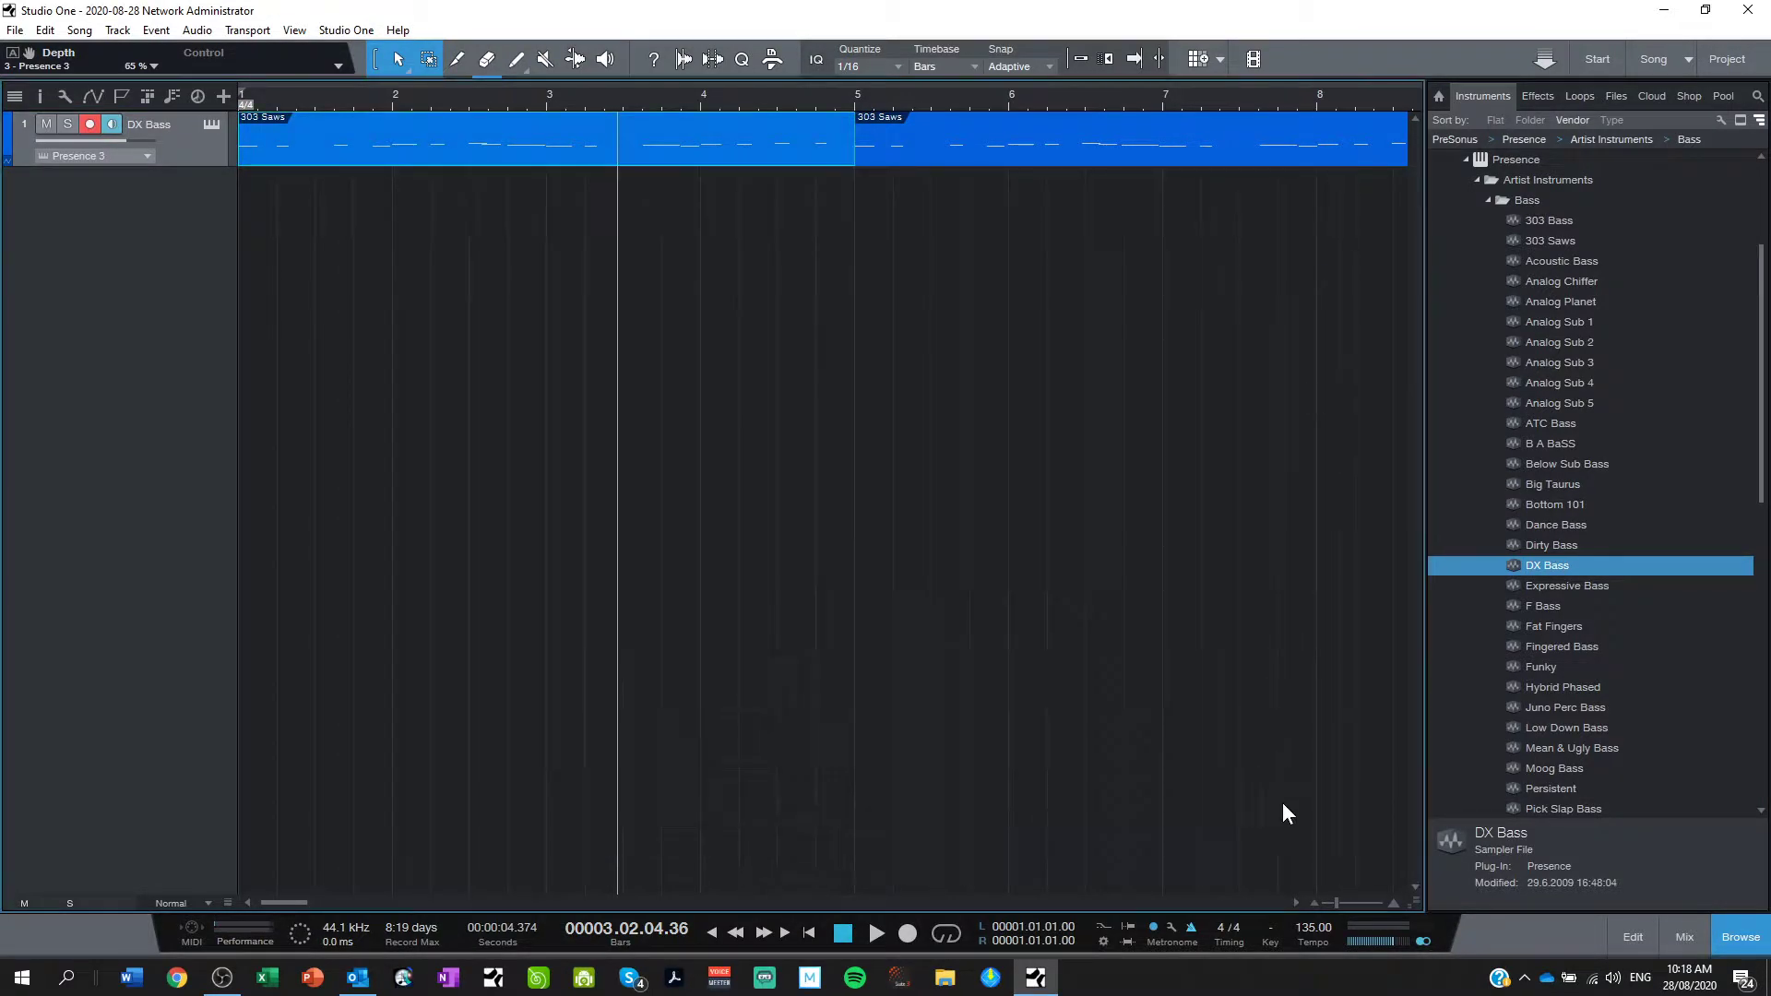
Zoom out to show more bars and play the song from the start.
left_click(1314, 902)
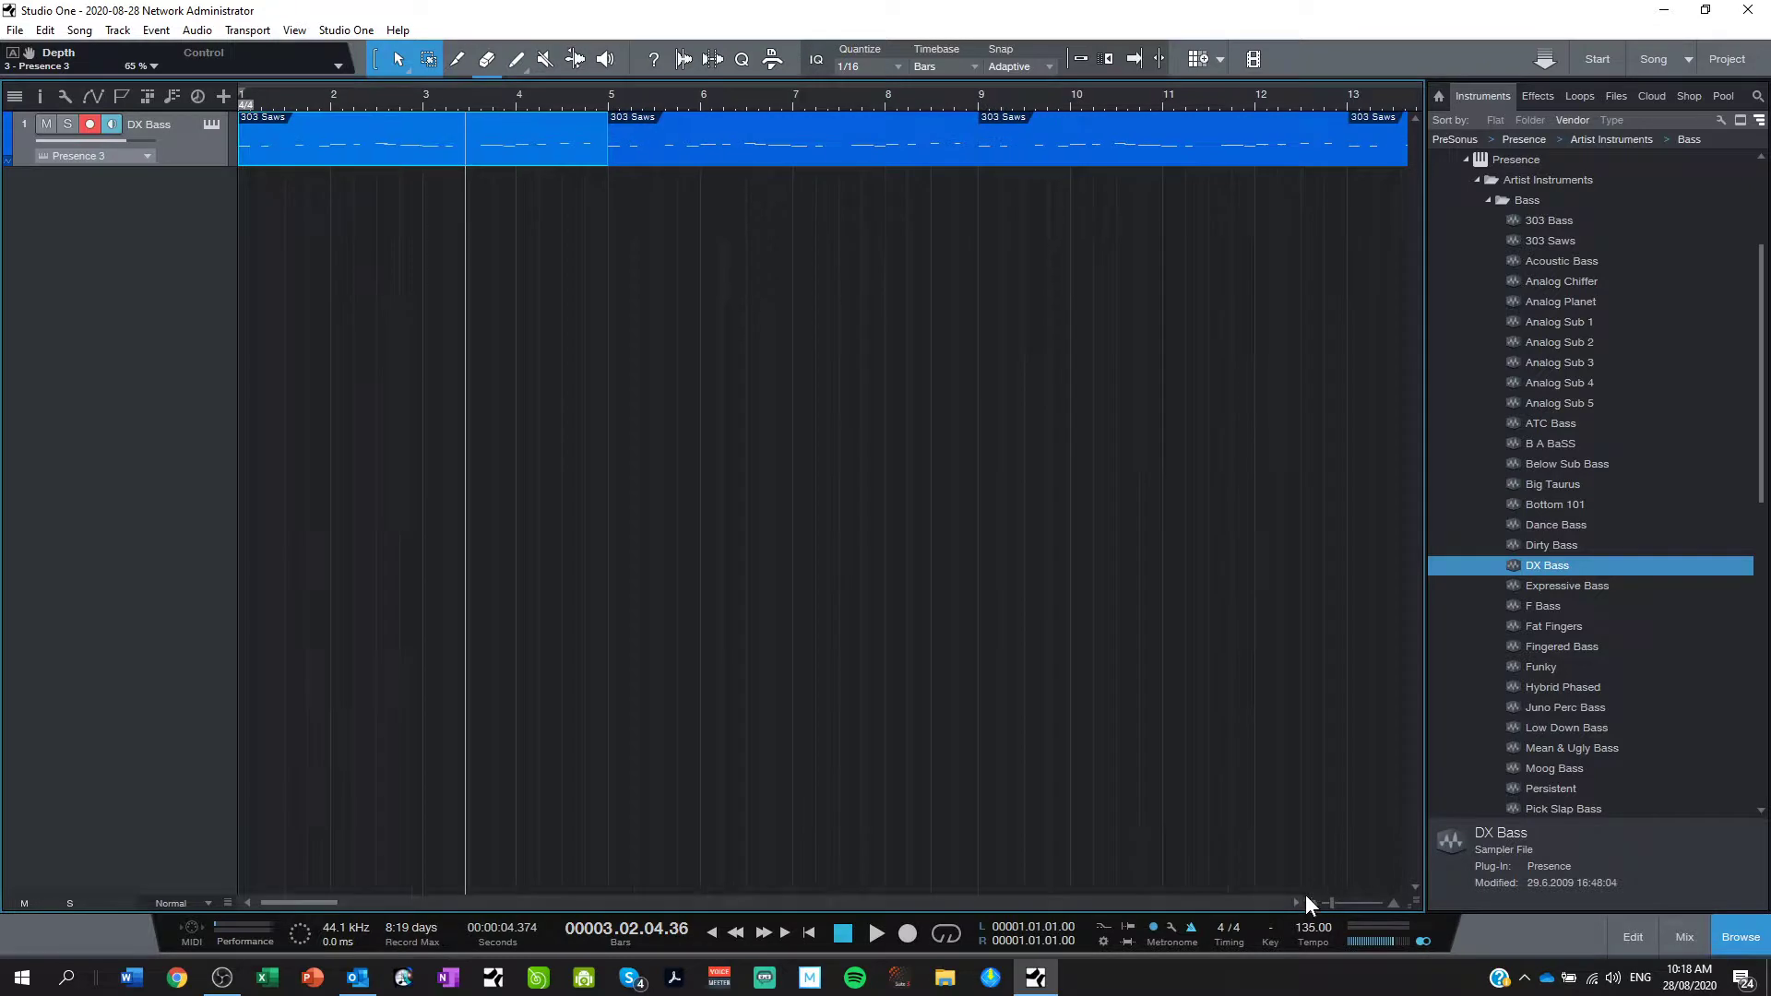
left_click(809, 931)
left_click(875, 933)
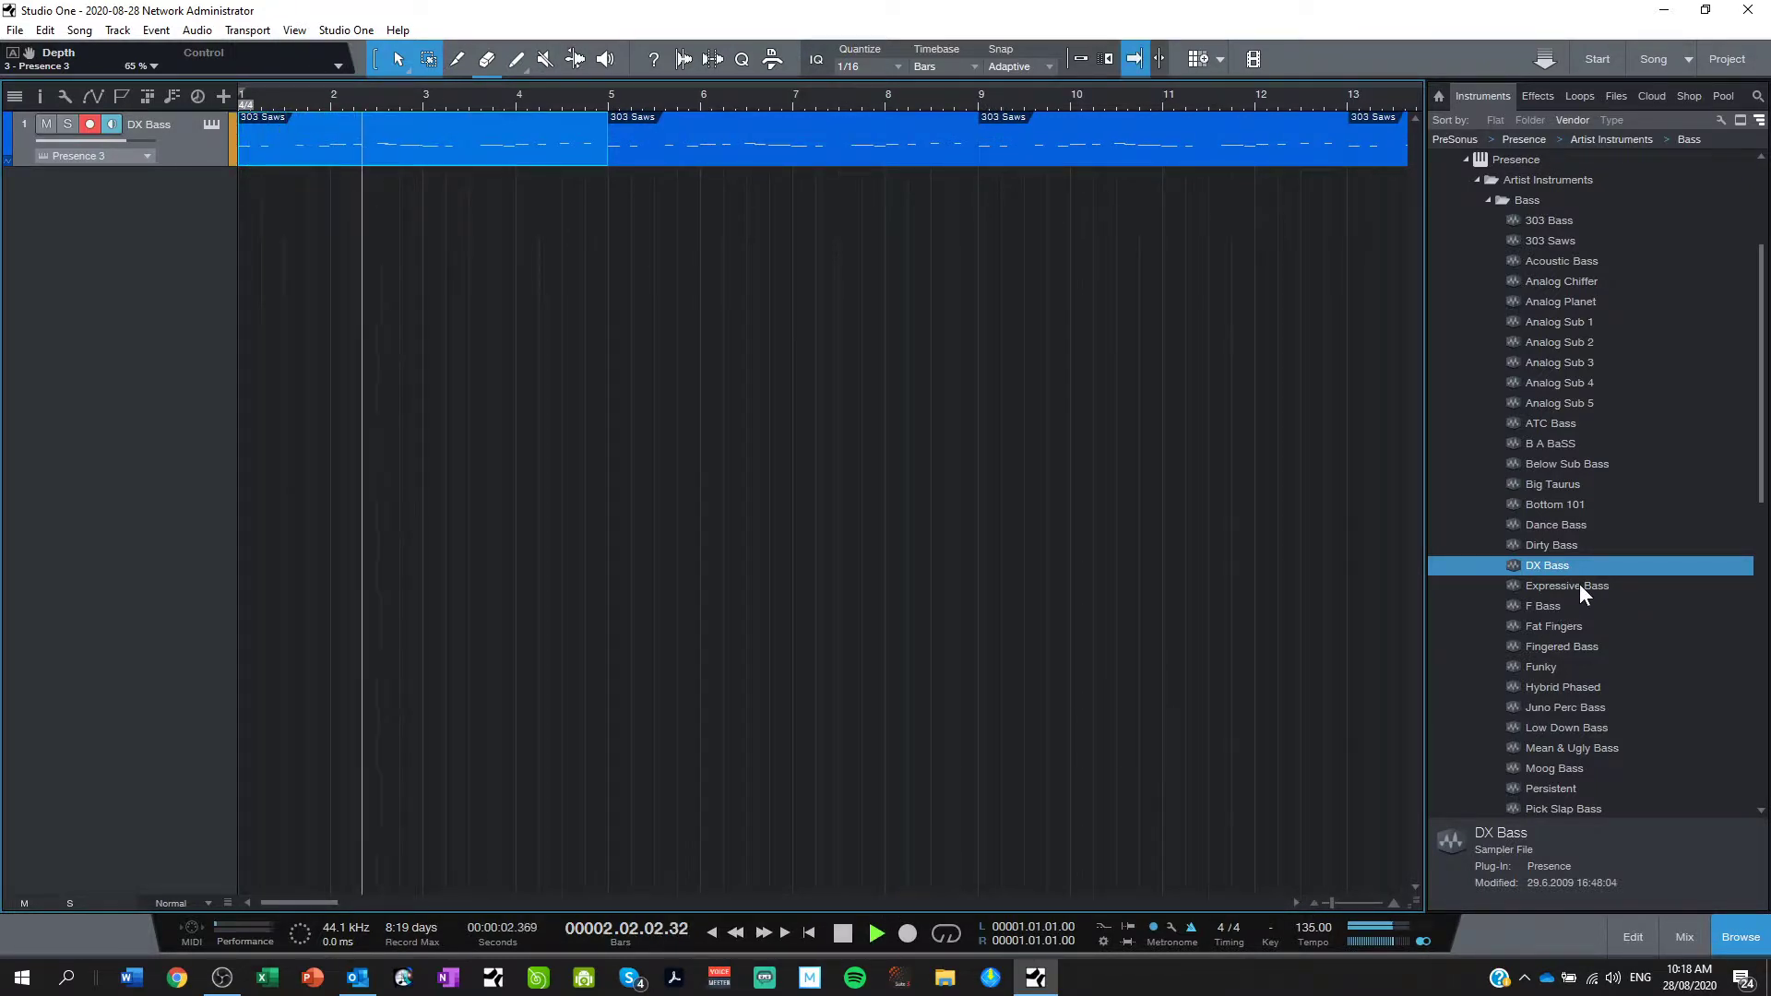
Replace DX Bass with the Expressive Bass preset, stop playback, and zoom the arrangement out.
left_click_drag(1579, 583, 195, 149)
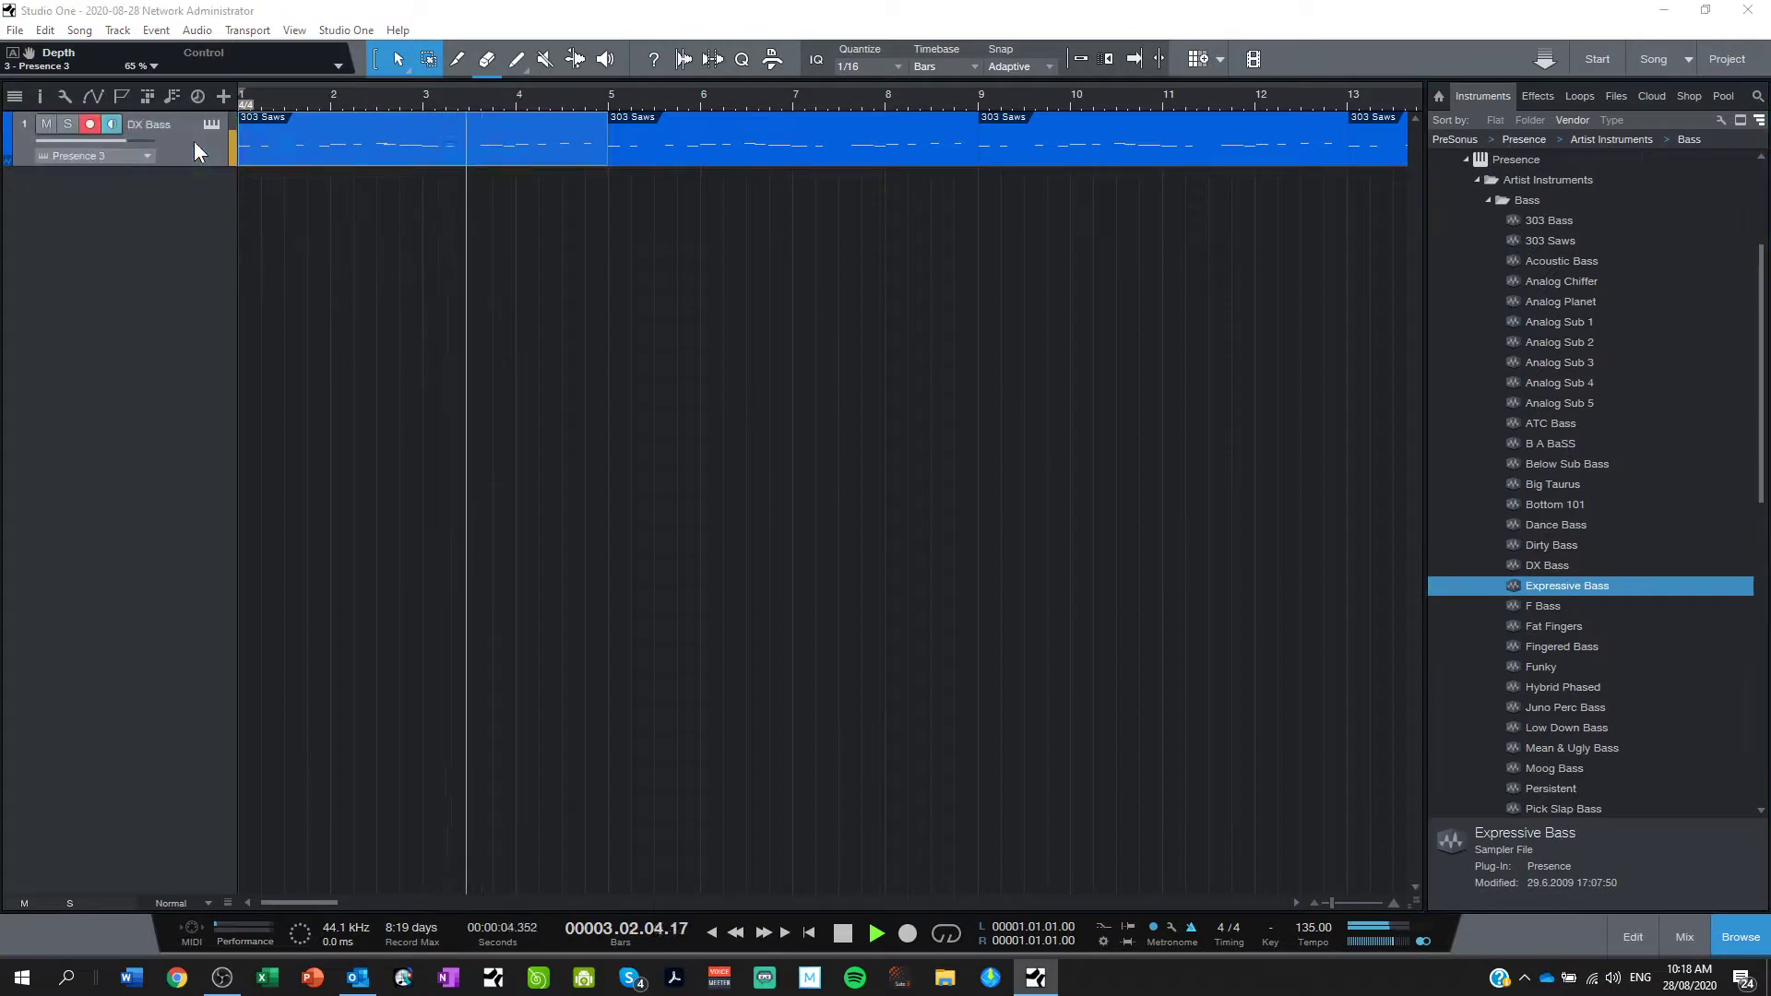
left_click(869, 487)
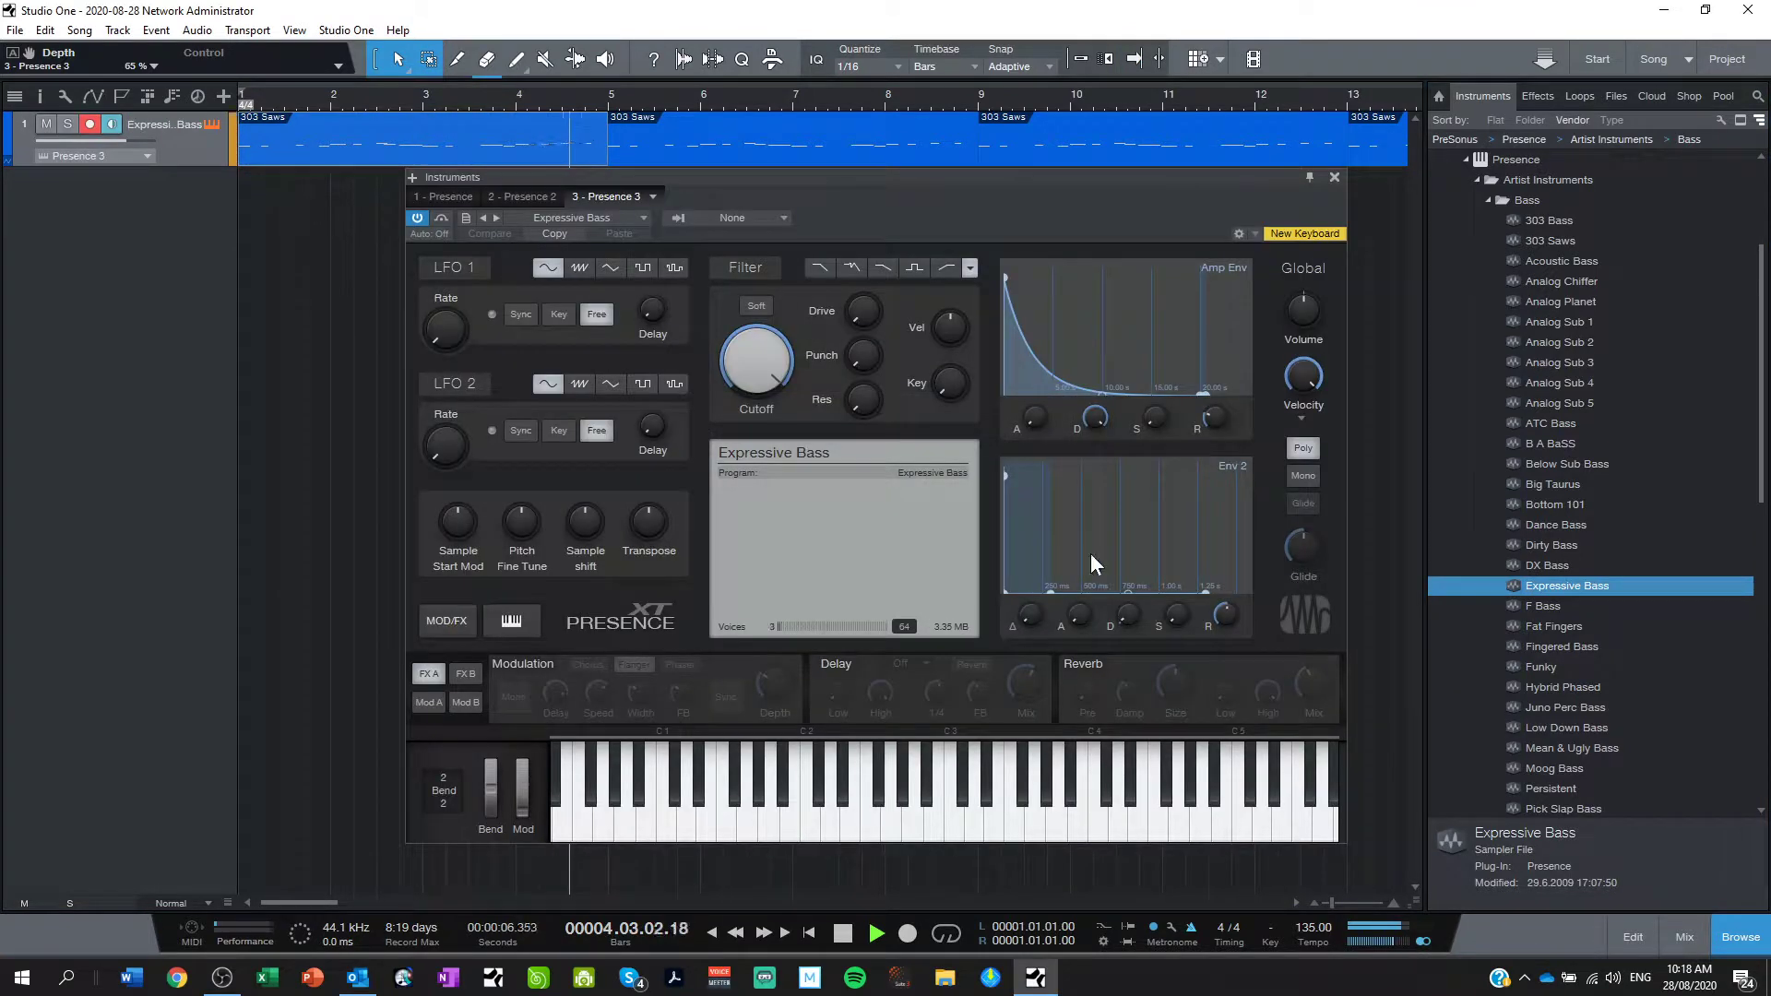
left_click(1335, 178)
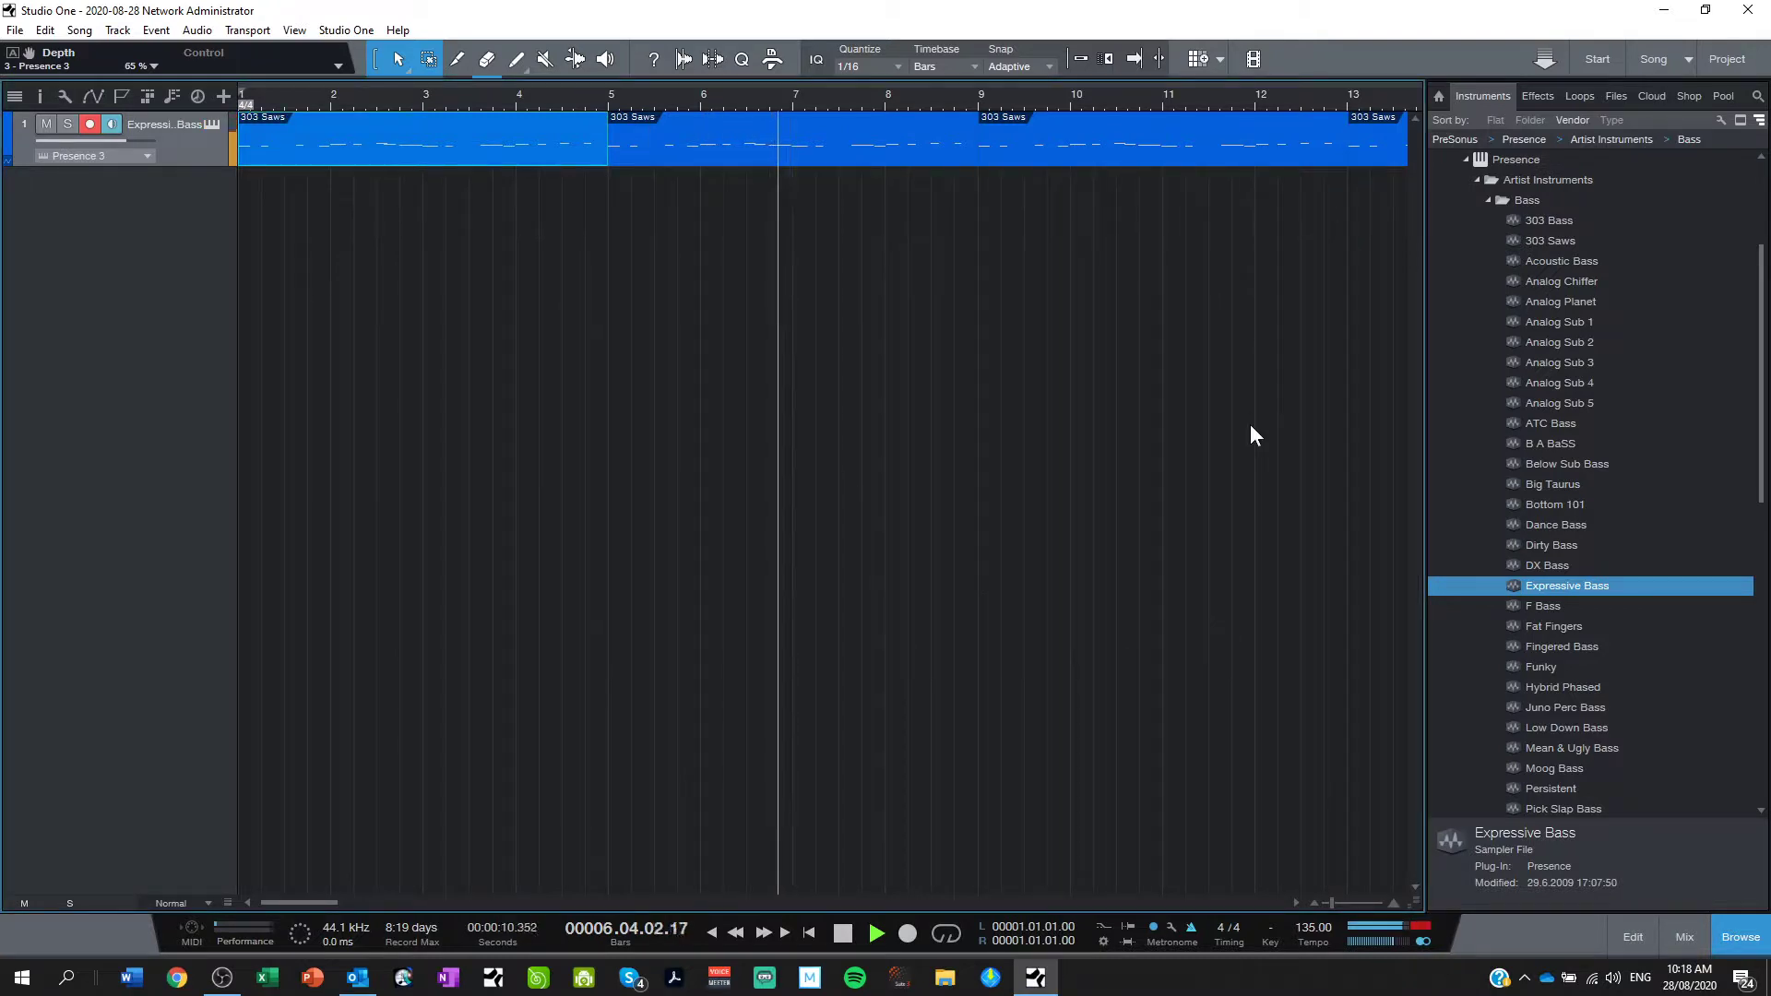
key("space")
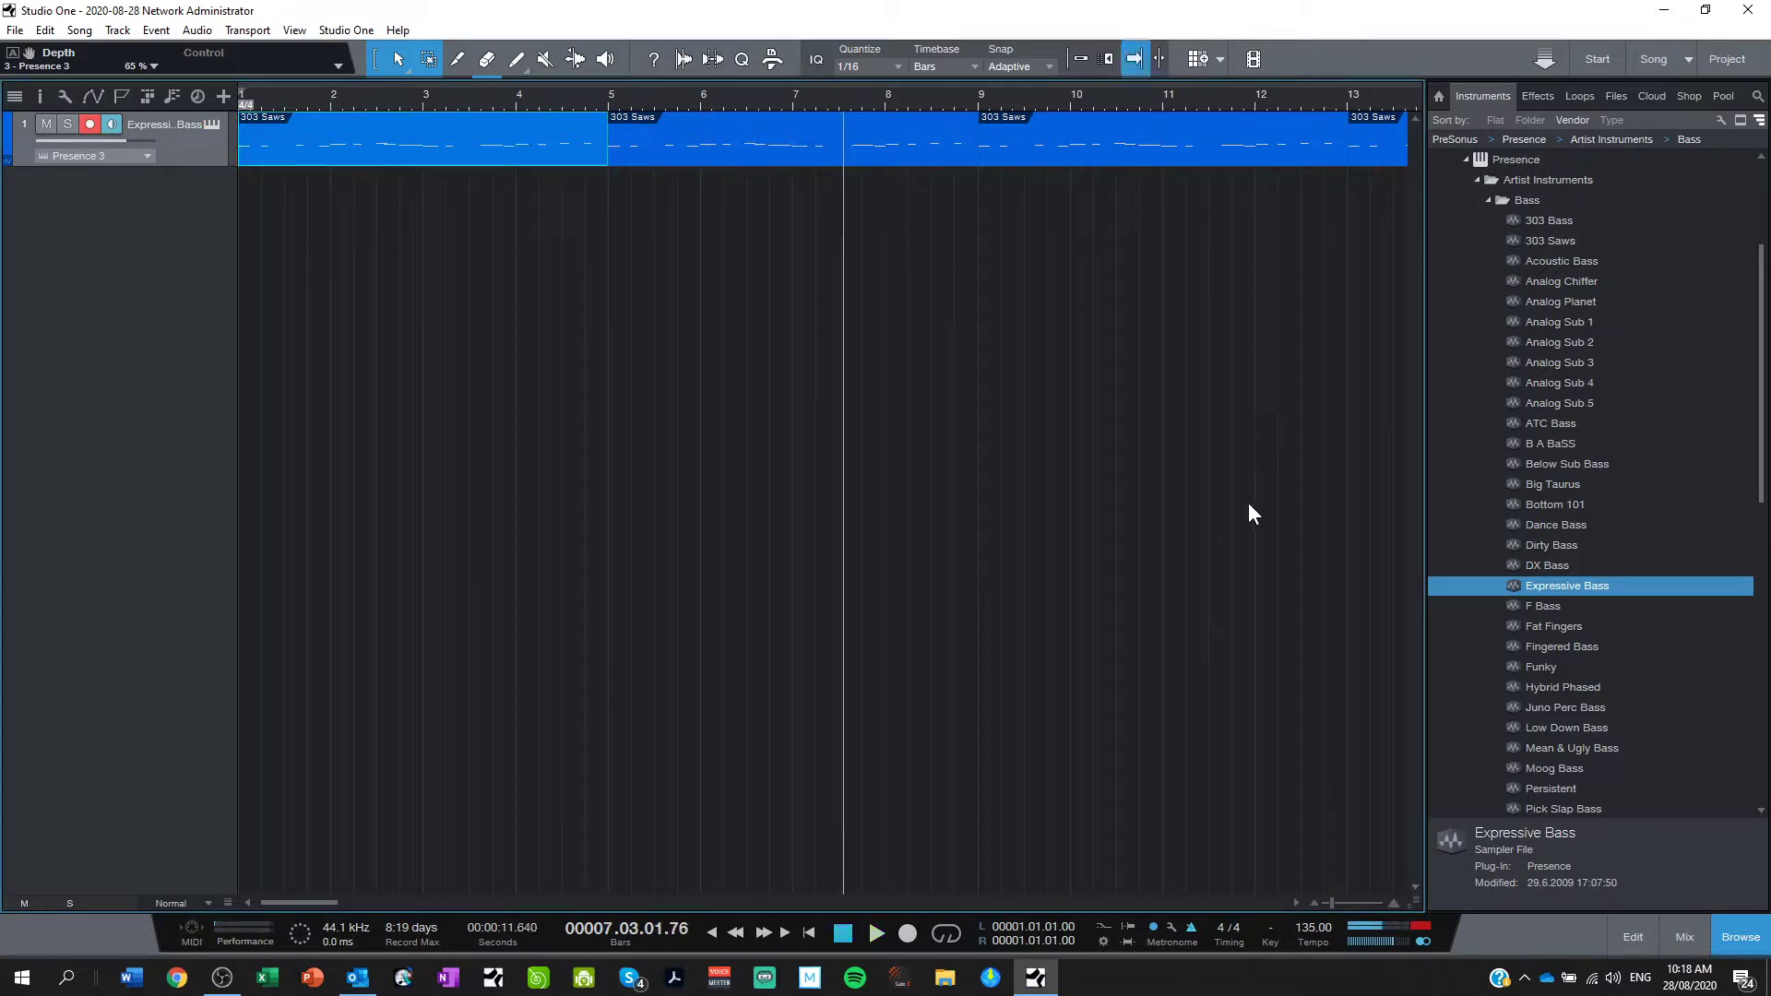
key("w")
key("e")
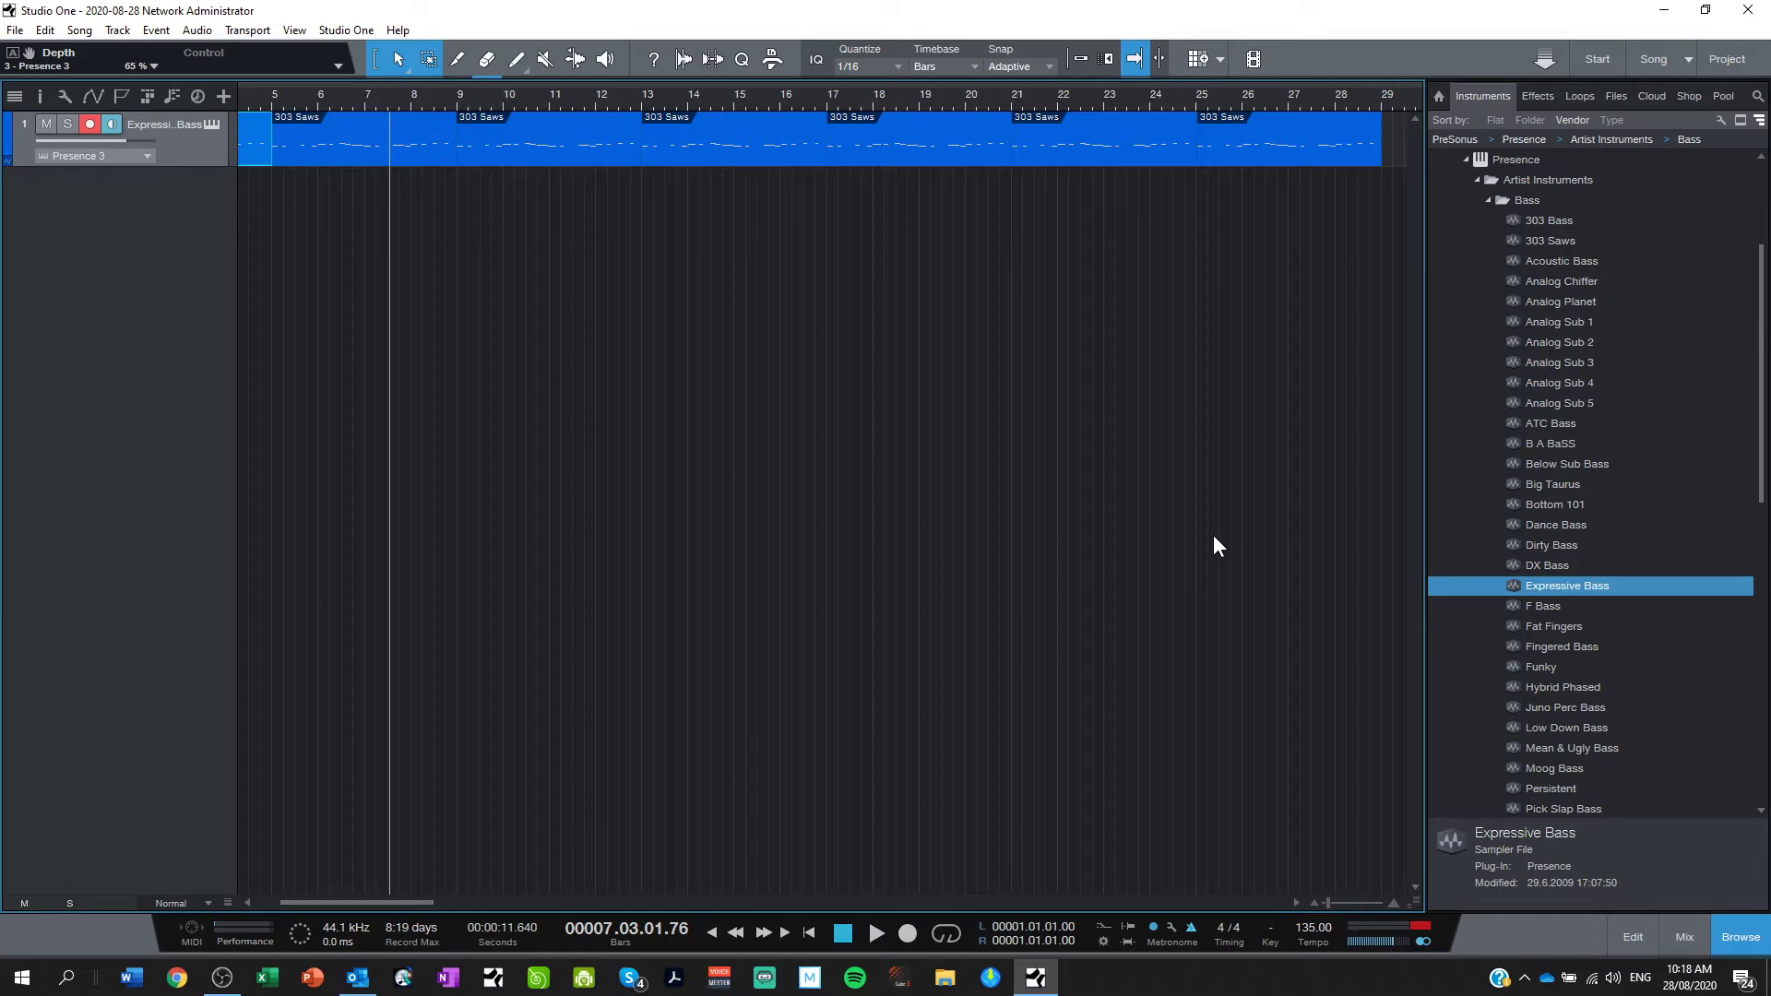
left_click_drag(367, 902, 277, 902)
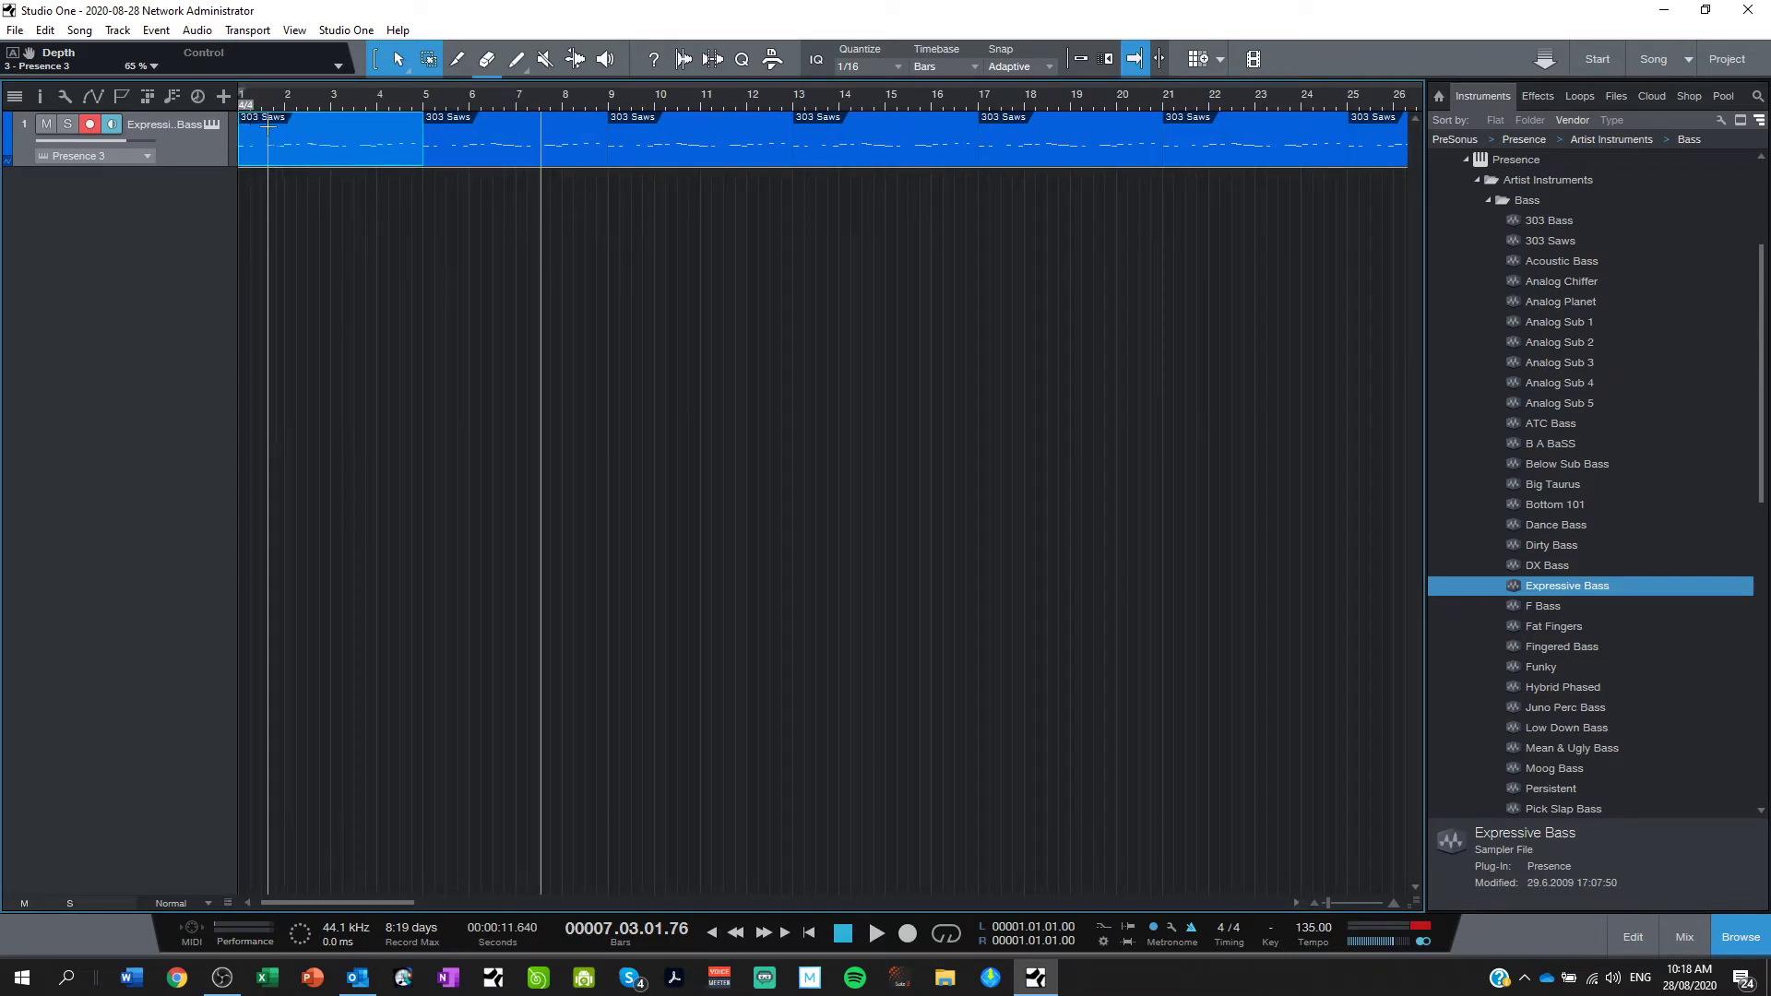
left_click(490, 152)
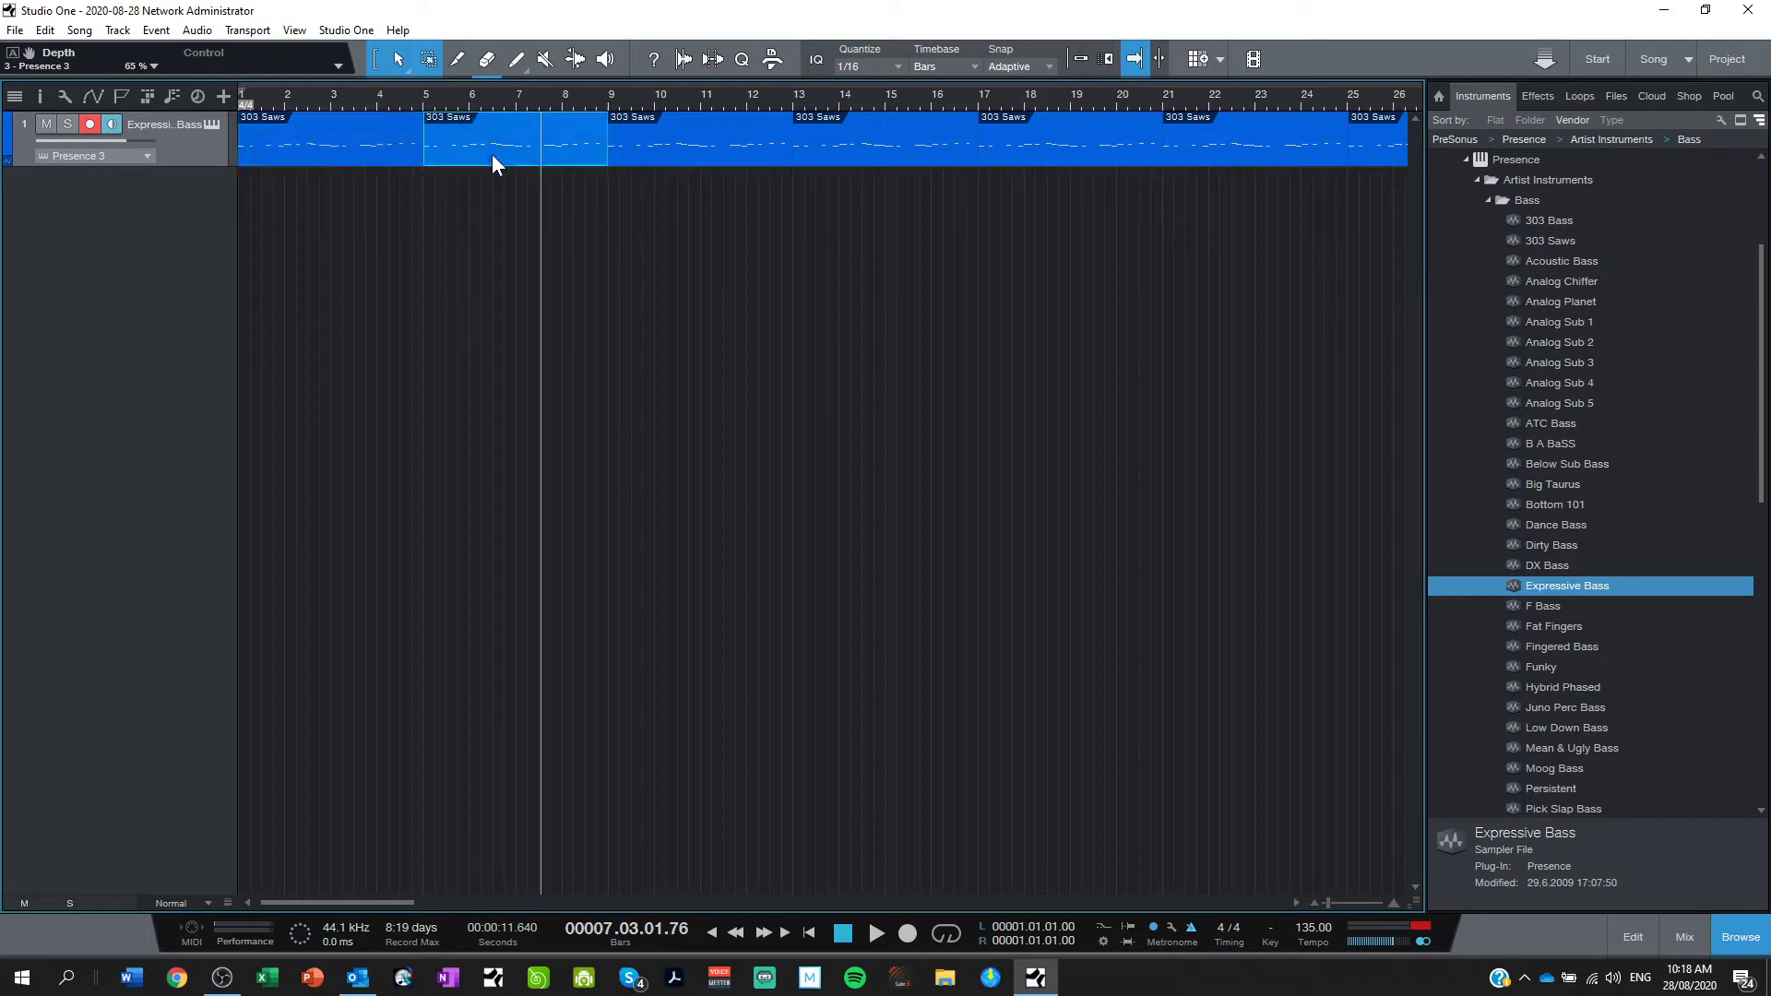
left_click(274, 129, "alt")
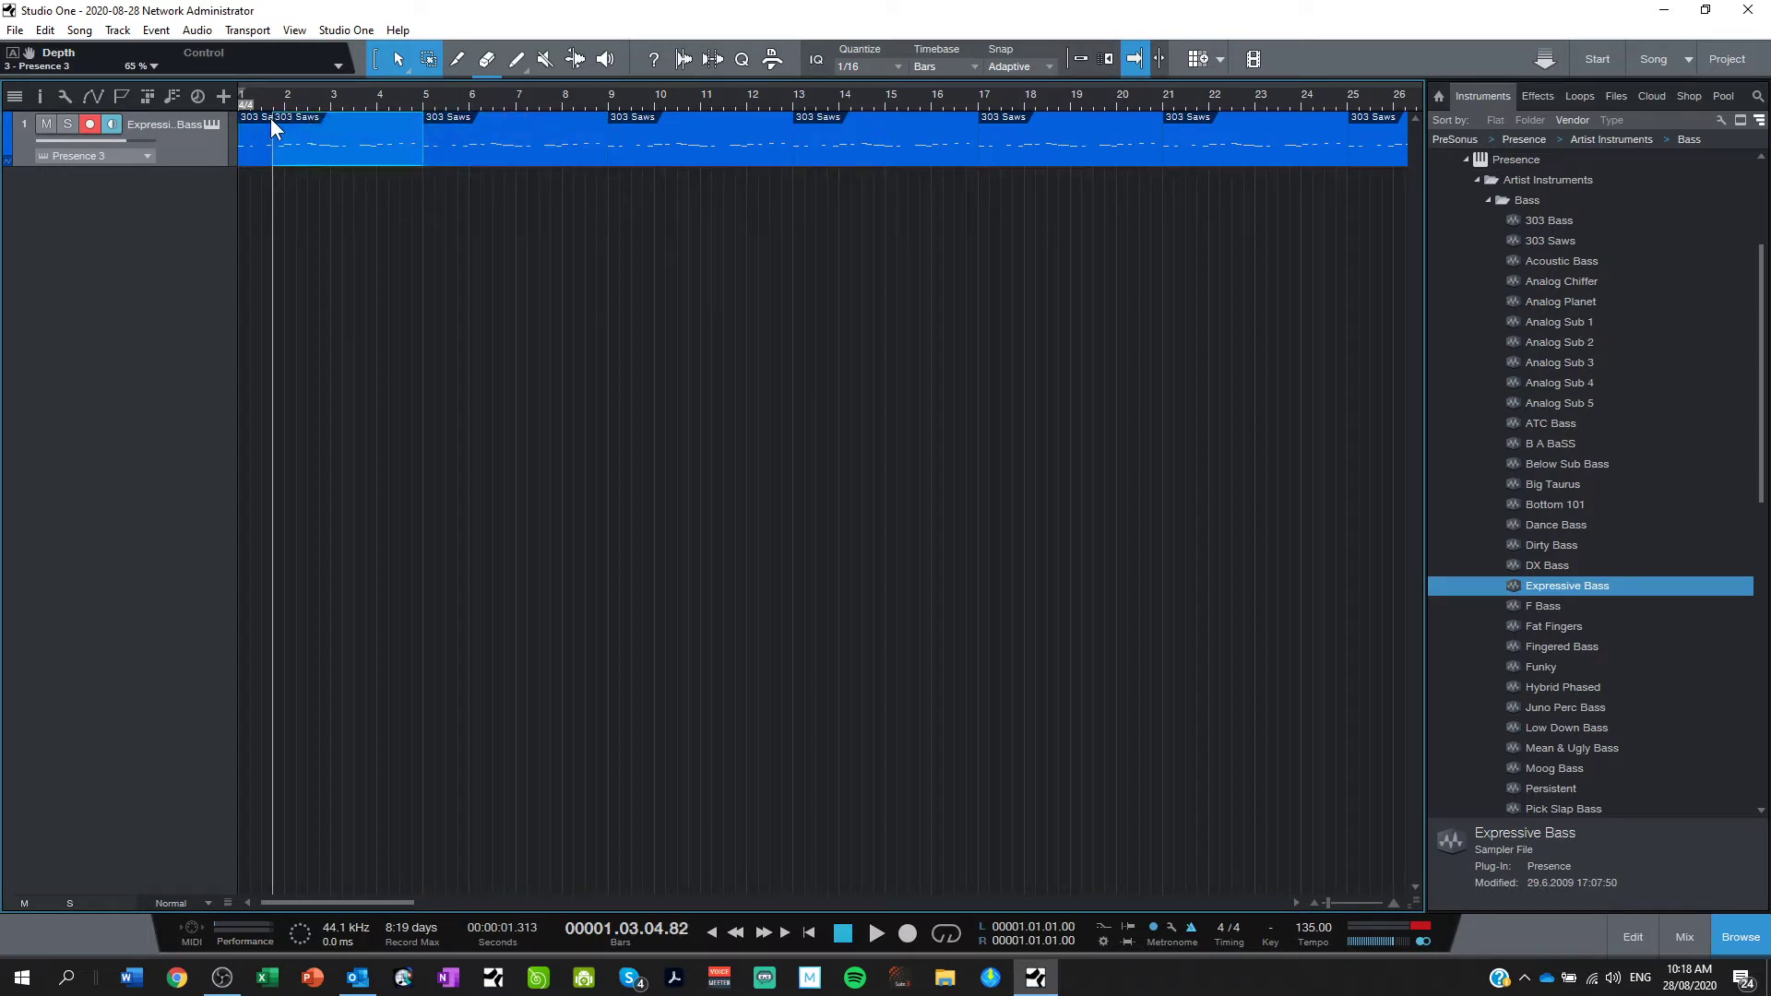
key("ctrl+z")
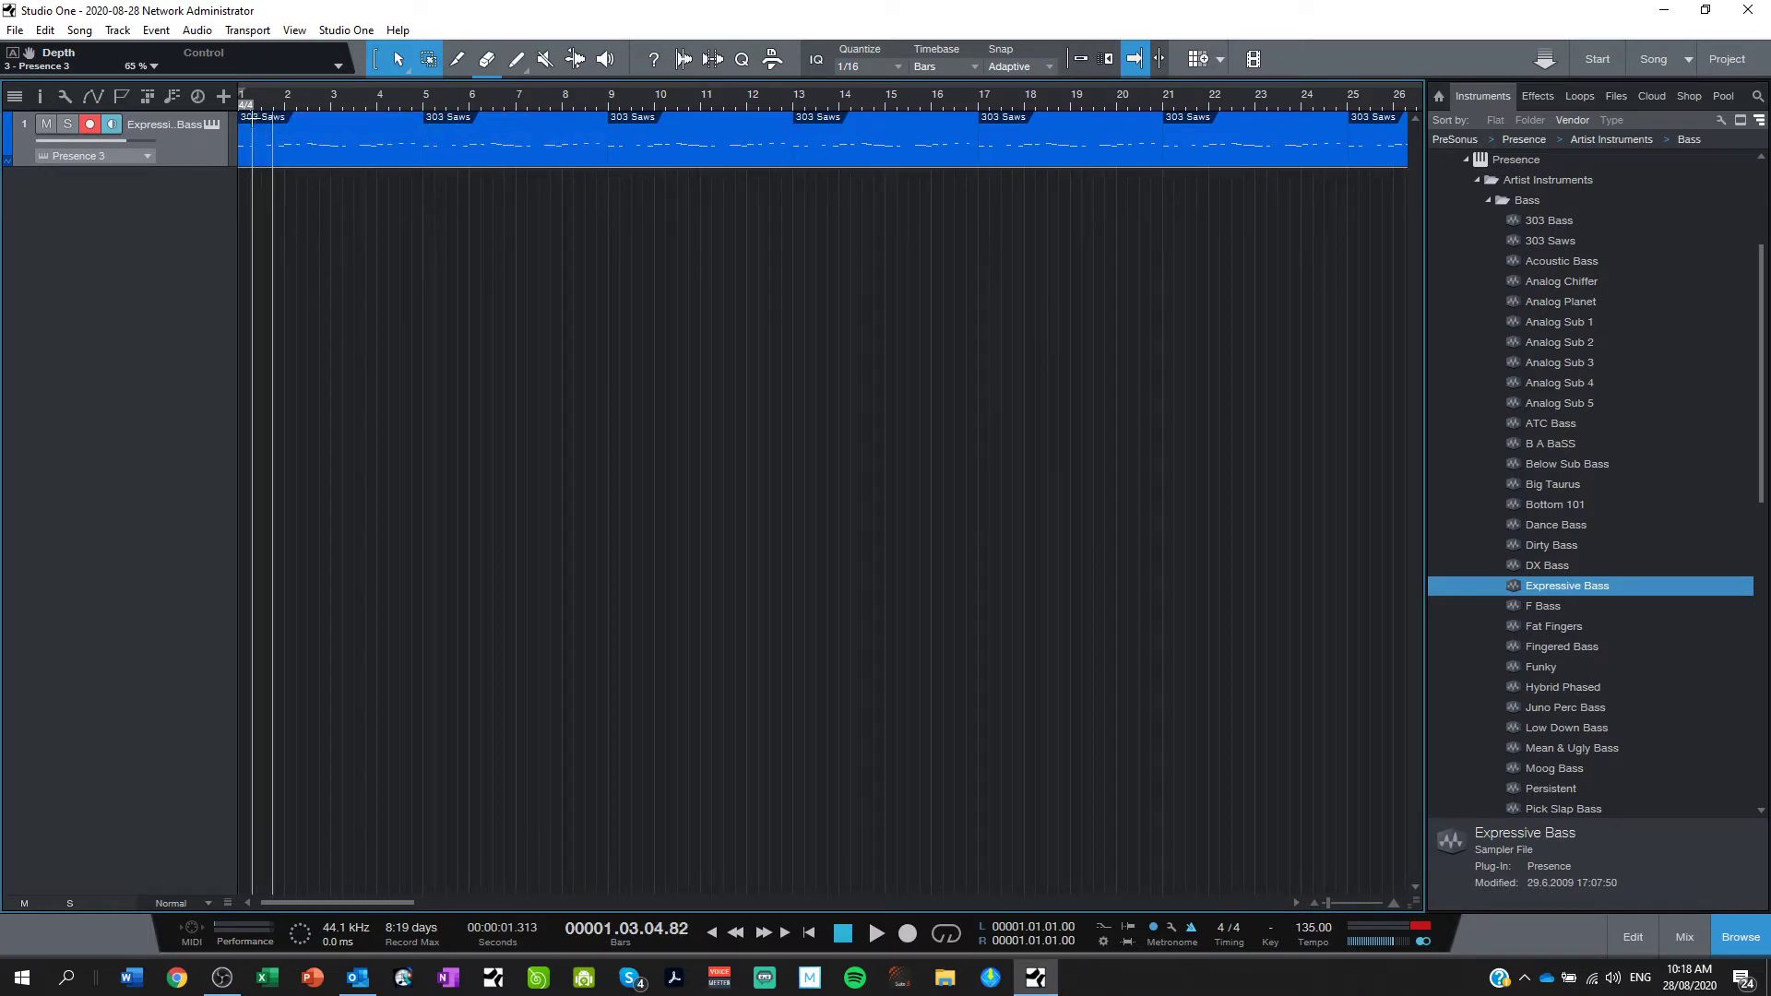